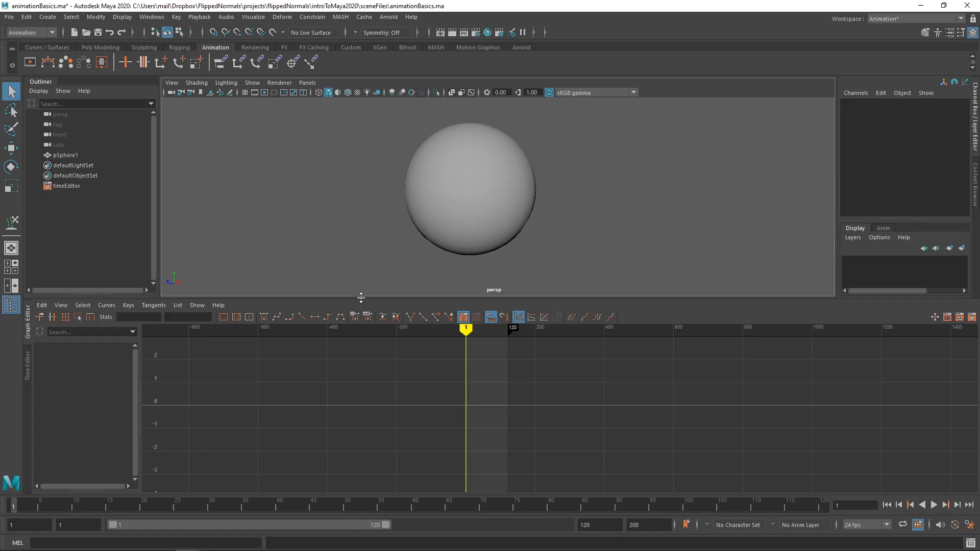
Step: Enlarge the perspective viewport with its grid shown and select the sphere
left_click_drag(363, 298, 364, 326)
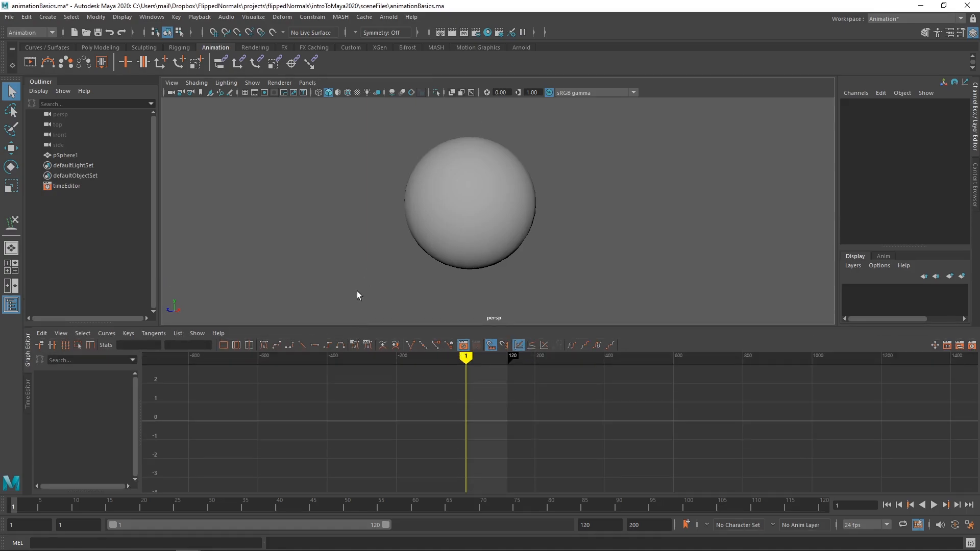
left_click(245, 92)
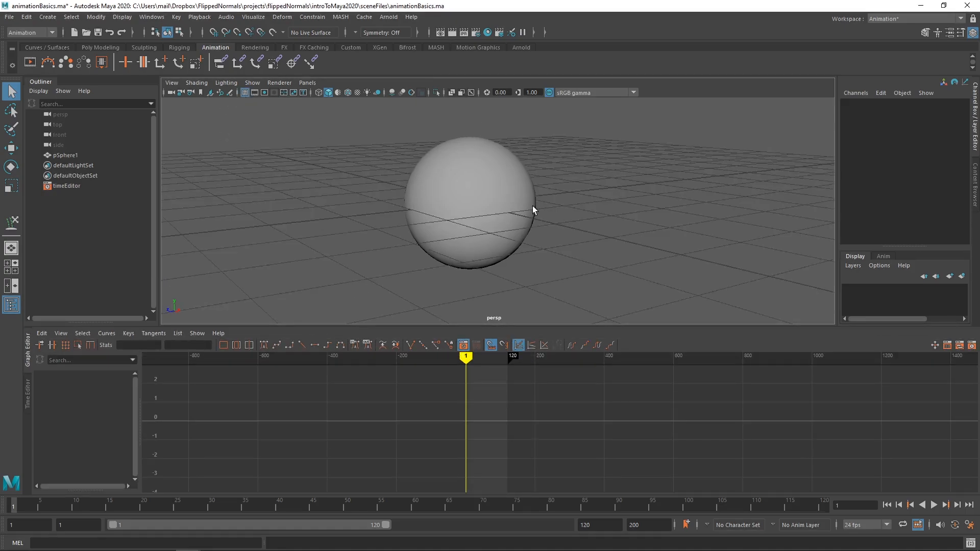
left_click_drag(532, 206, 490, 201, "alt")
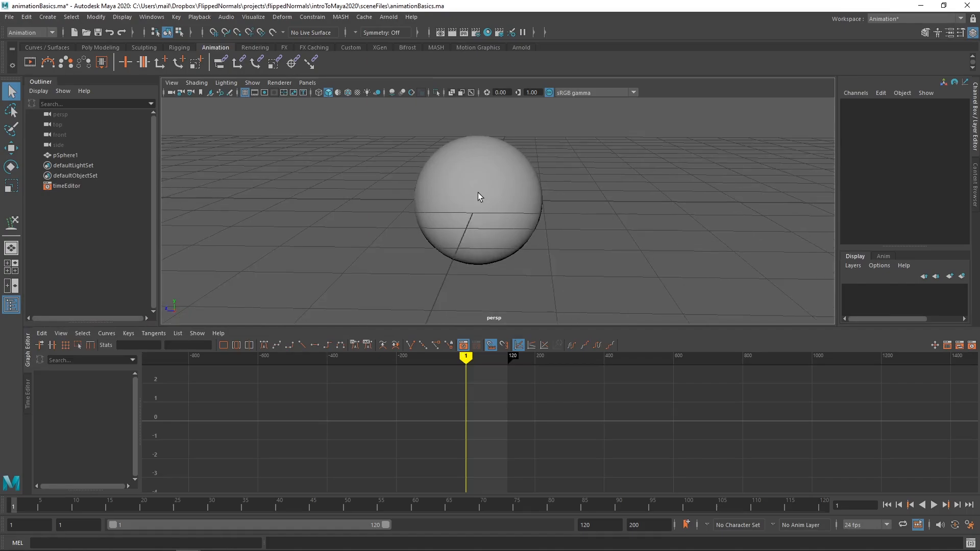
left_click(483, 193)
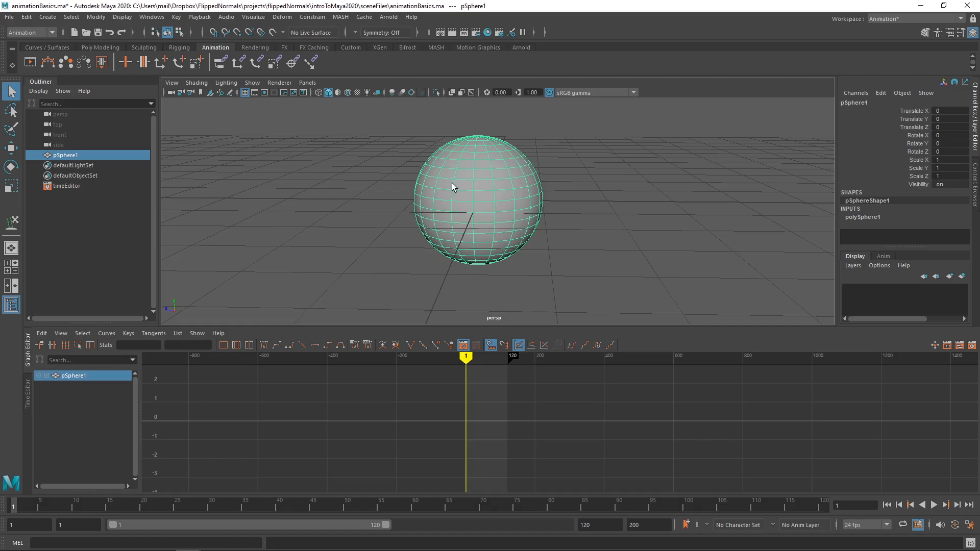
middle_click_drag(535, 179, 372, 183, "alt")
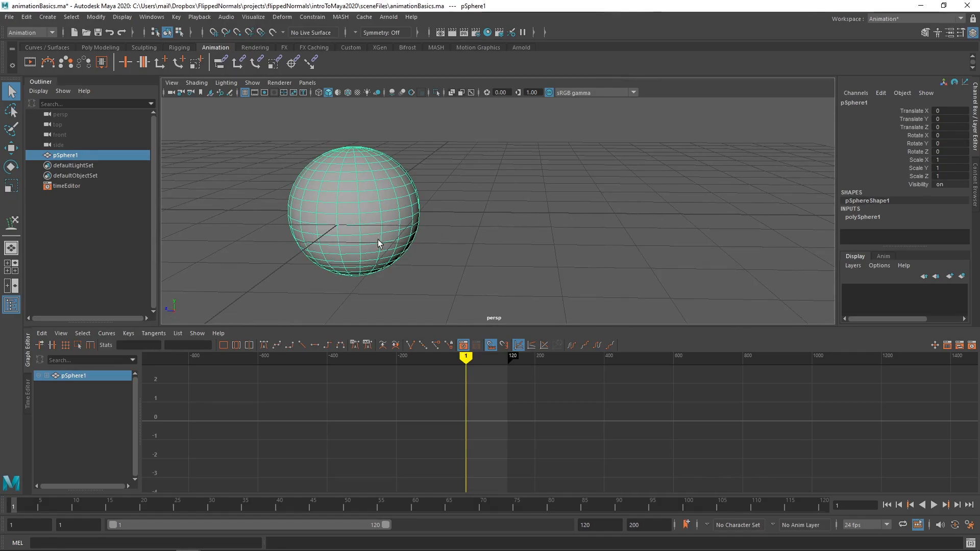
middle_click_drag(523, 184, 578, 182, "alt")
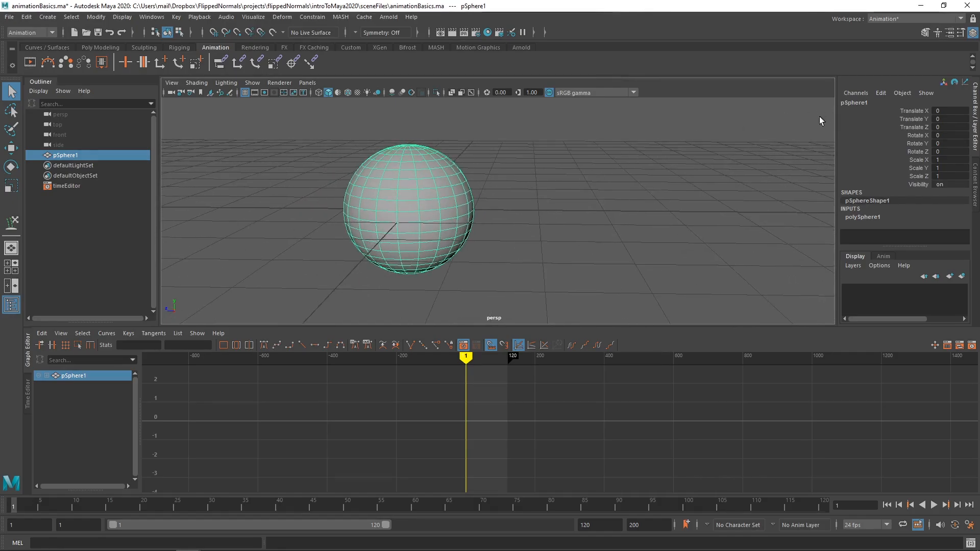
key("w")
left_click_drag(374, 208, 687, 213)
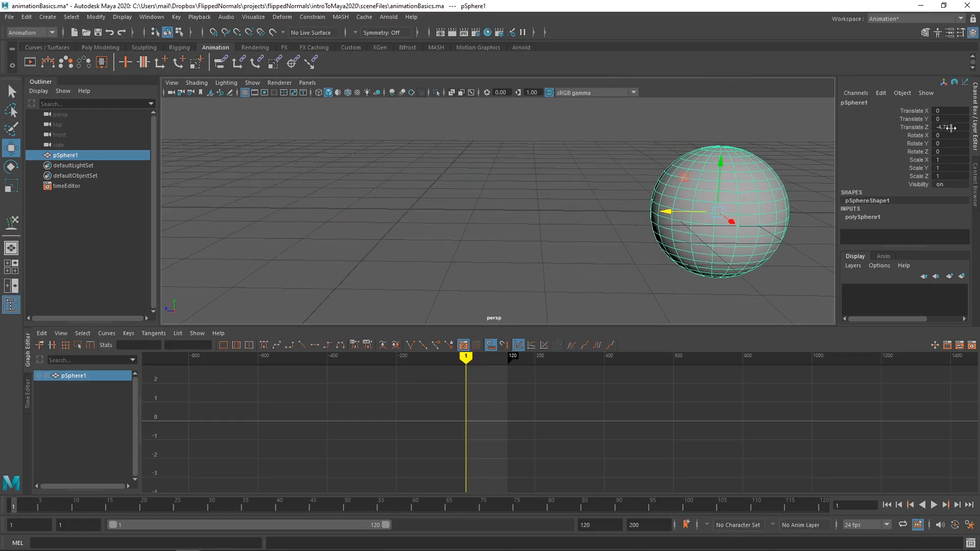
key("ctrl+z")
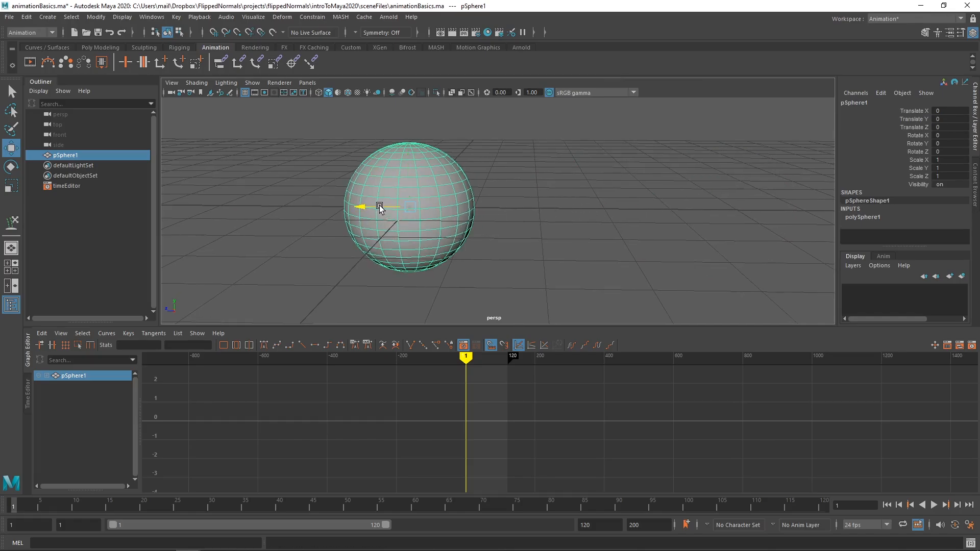
left_click_drag(387, 206, 728, 189)
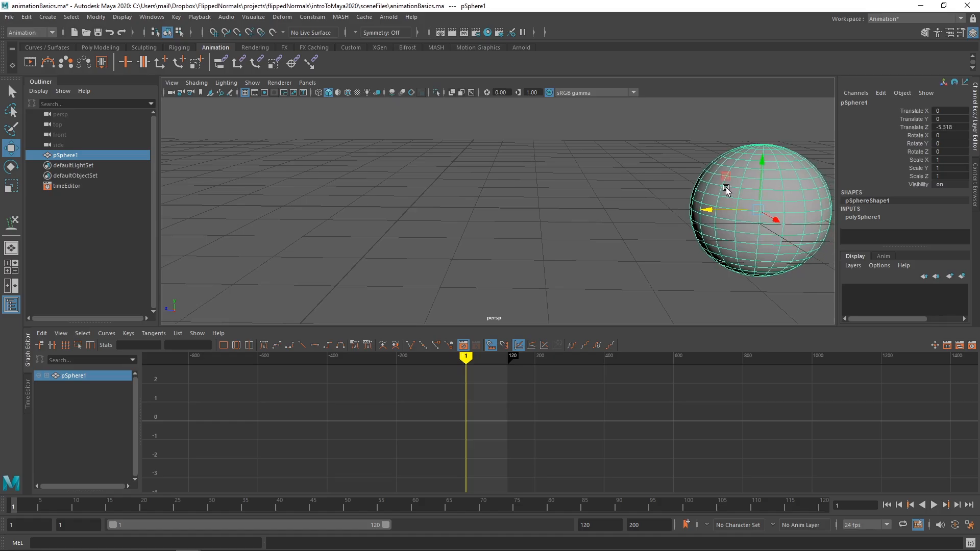
key("ctrl+z")
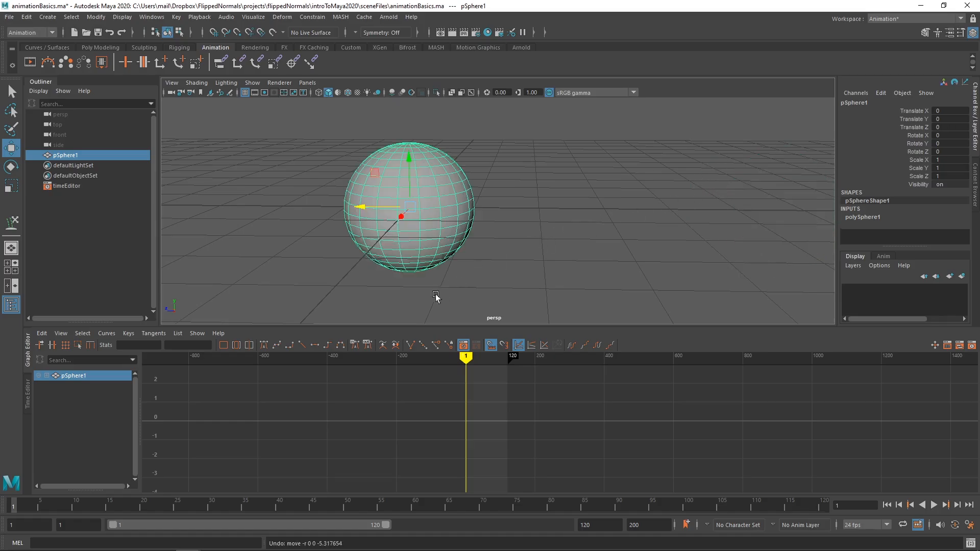
key("alt+v")
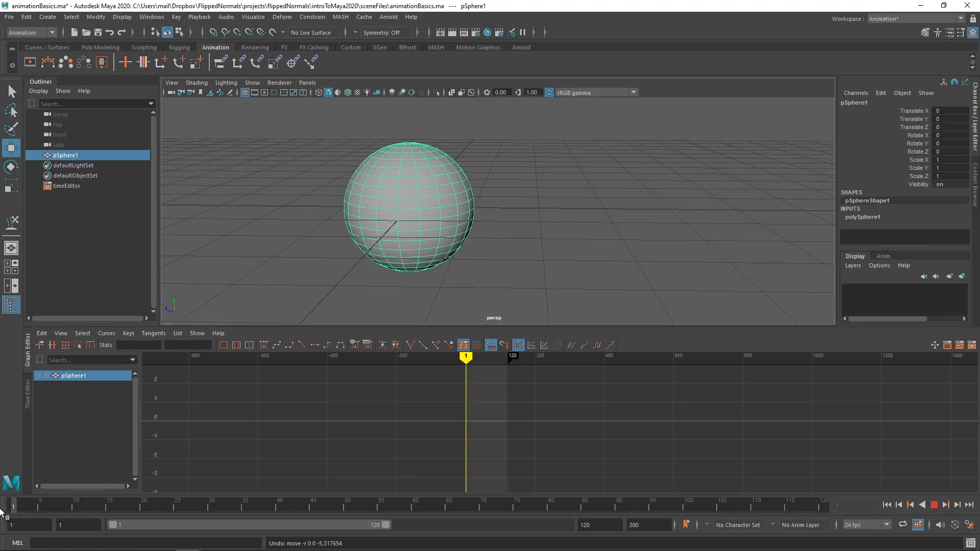
key("alt+v")
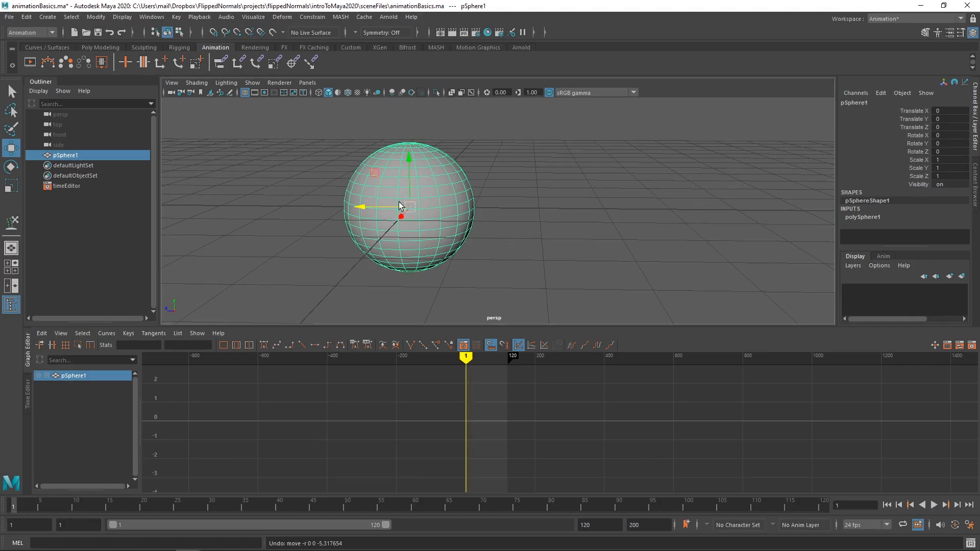
left_click_drag(399, 206, 382, 203)
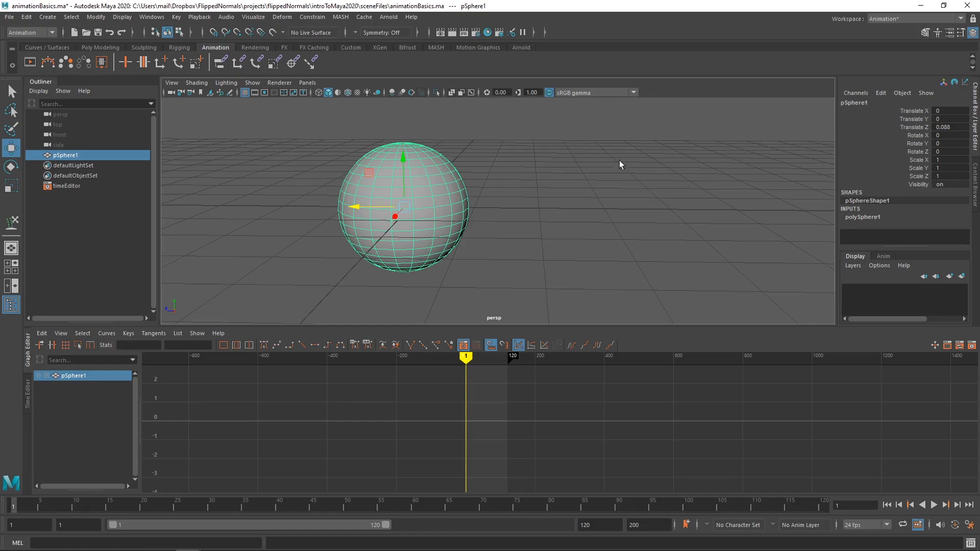
key("ctrl+z")
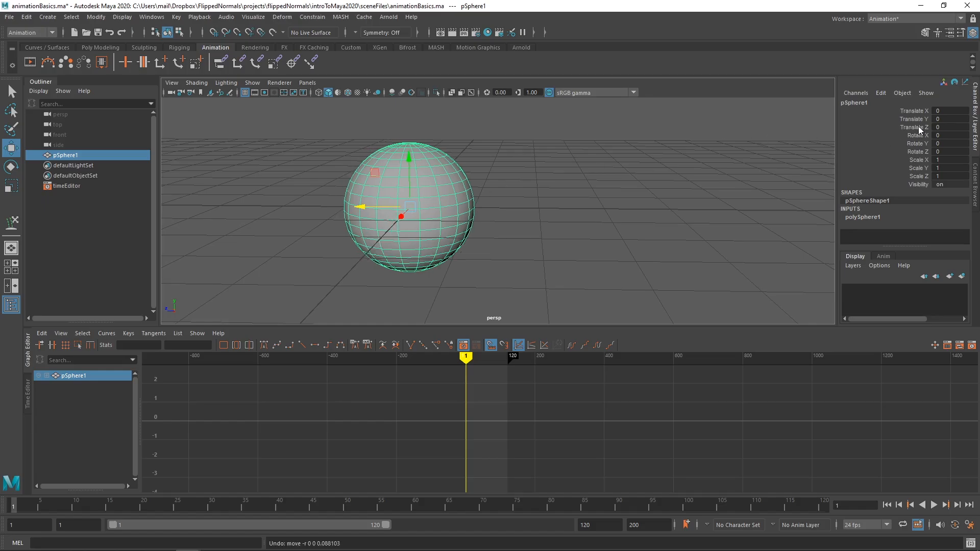
Step: Key only the sphere's Translate Z at value 0 on frame 1 and play the timeline
right_click(918, 126)
left_click(902, 146)
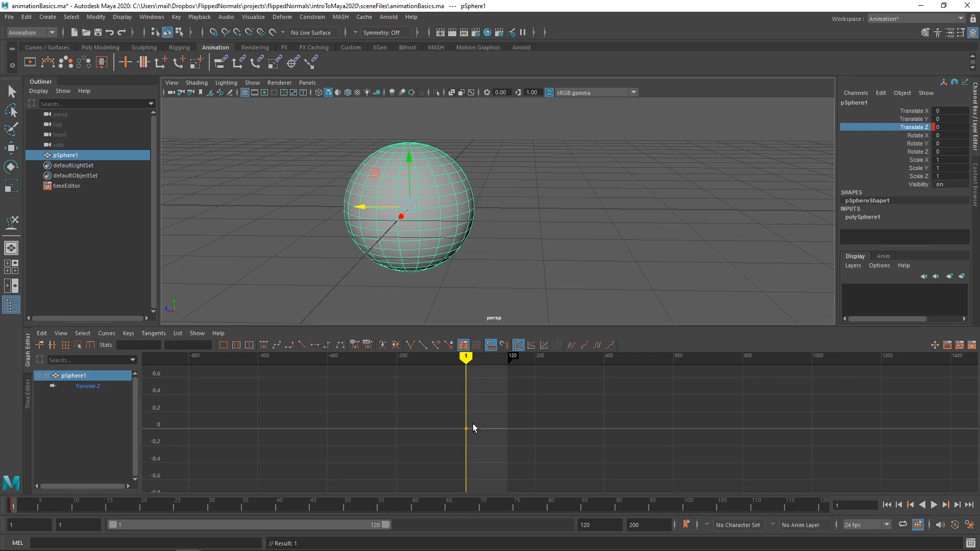
left_click(122, 506)
key("alt+v")
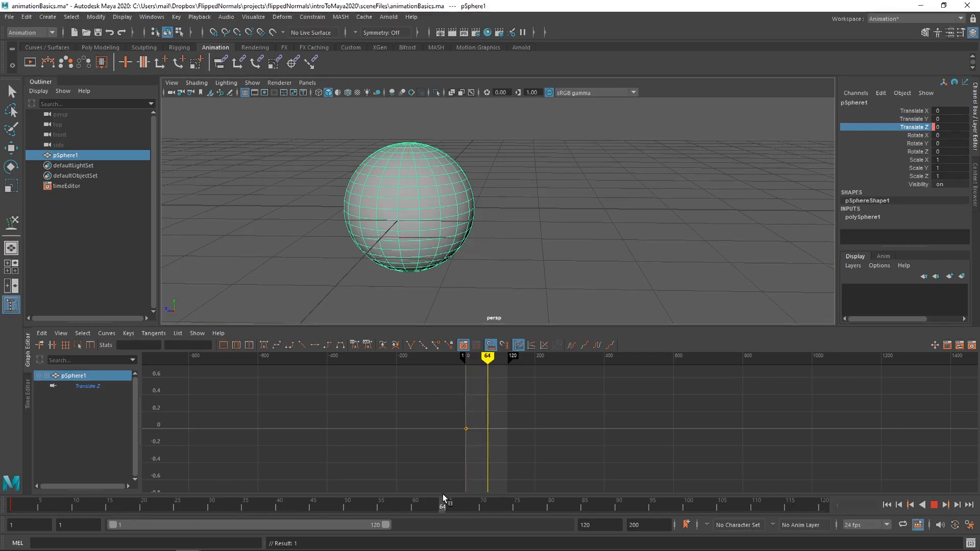
Step: At frame 70, move the sphere along Z to about -5.7 and key its Translate Z
left_click(483, 508)
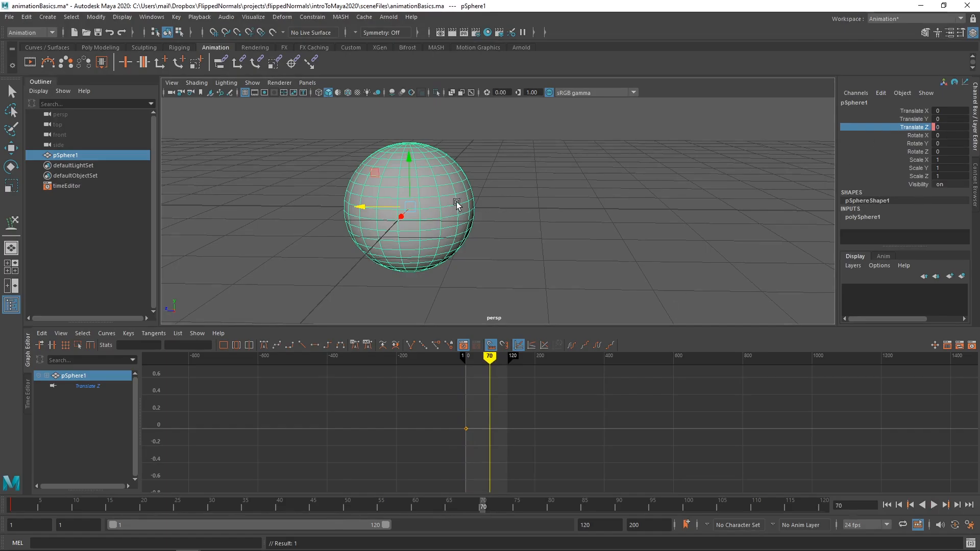
left_click_drag(372, 208, 731, 210)
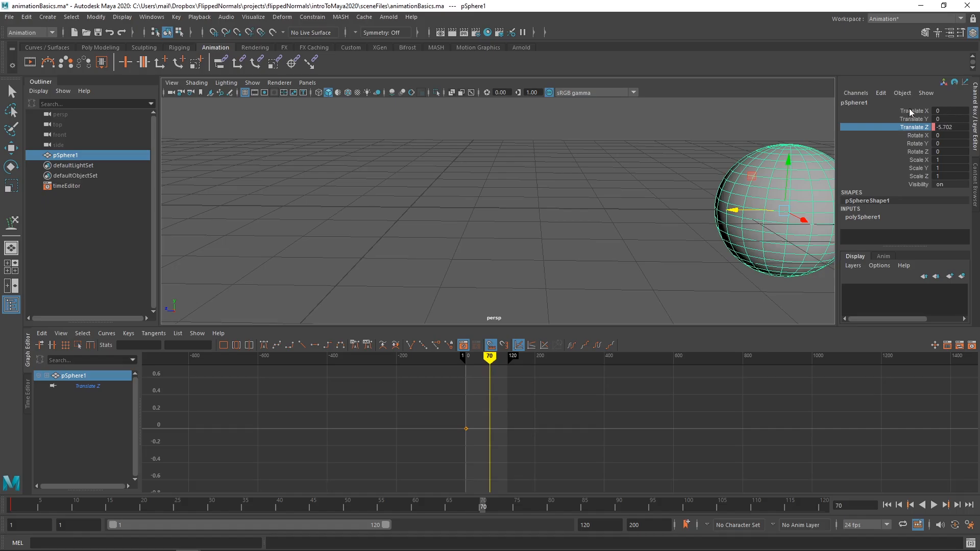
right_click(918, 129)
left_click(912, 148)
Step: Select both Translate Z keys in the Graph Editor and fit the whole curve in view
scroll(512, 437, "down", 4)
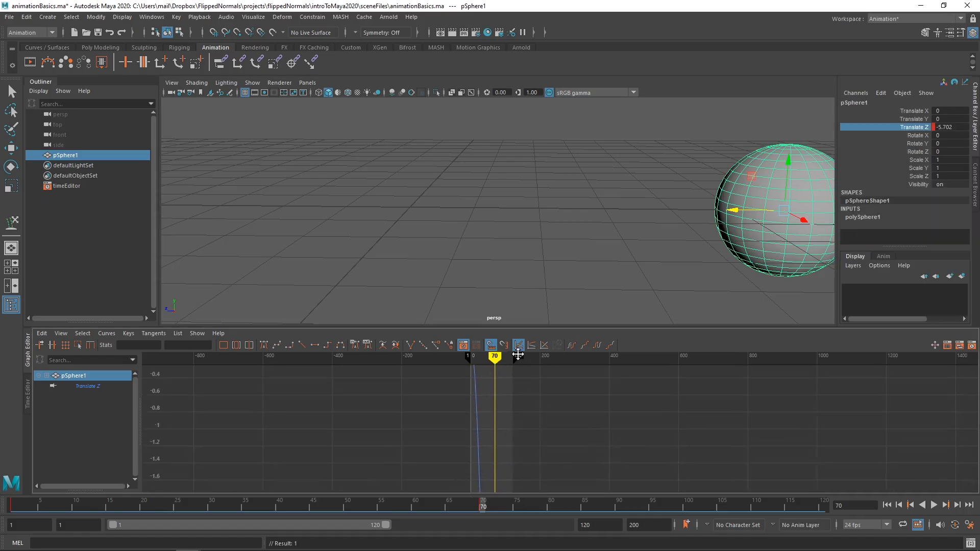
scroll(453, 381, "down", 5)
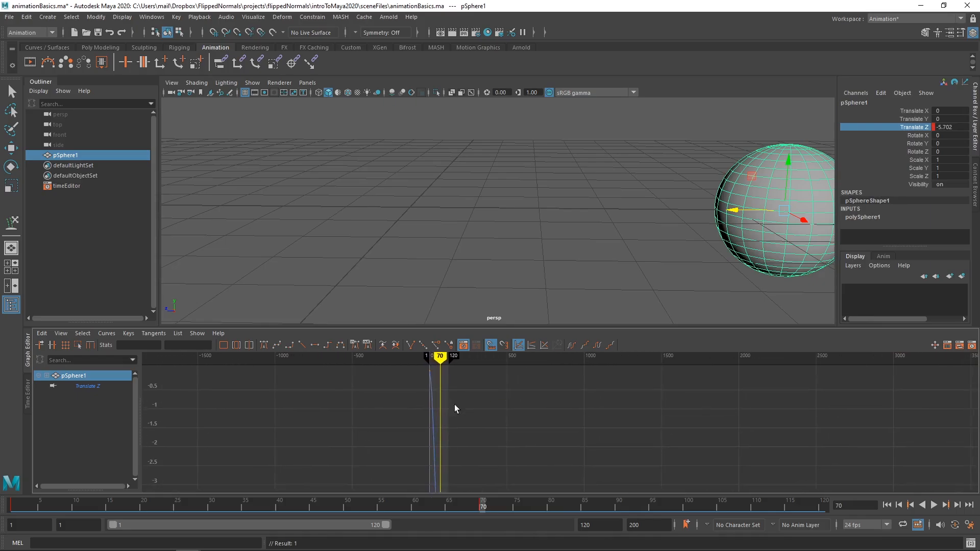
middle_click_drag(506, 415, 470, 388, "alt")
left_click_drag(470, 388, 562, 463)
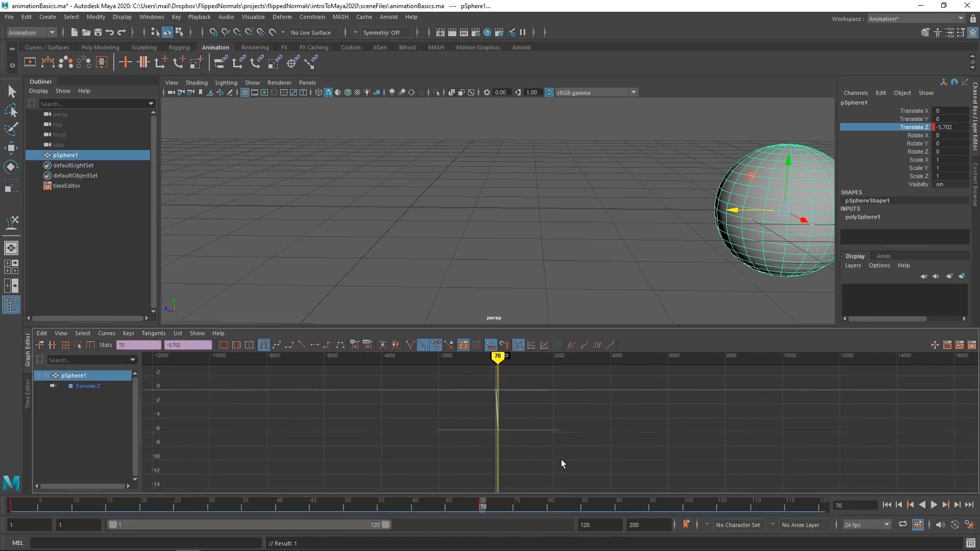
key("a")
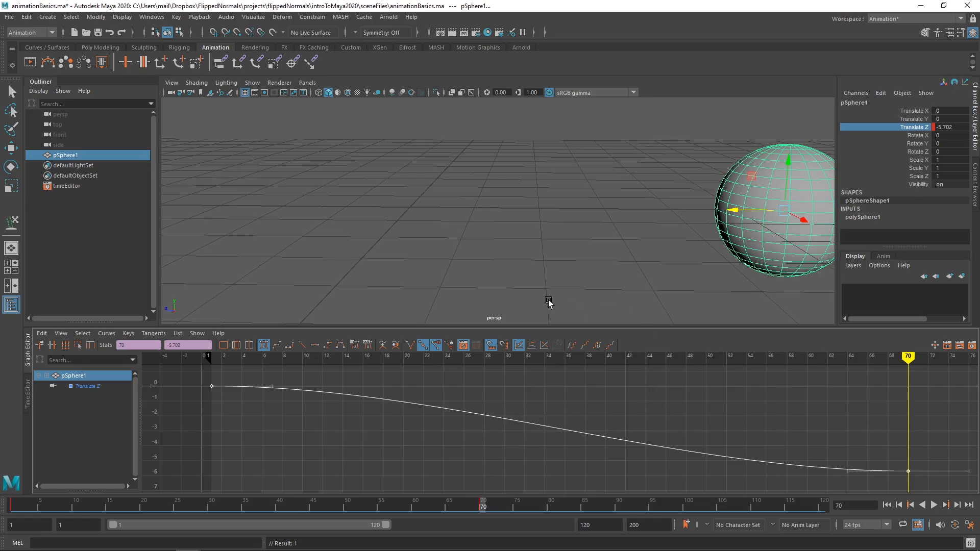
Step: Play the sphere's animation from frame 1, stop it, and reselect the sphere to show its Translate Z curve
left_click_drag(40, 506, 10, 507)
key("alt+v")
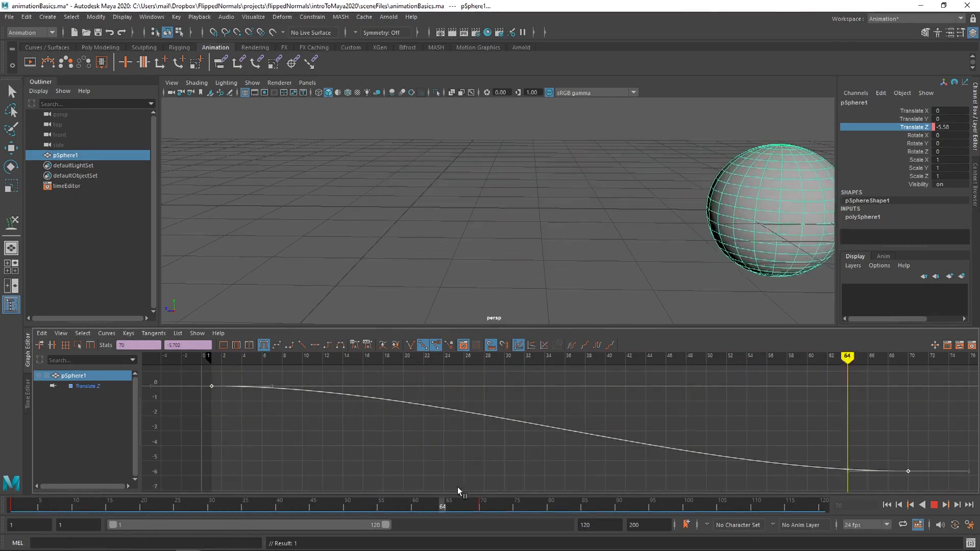
key("alt+v")
key("w")
left_click(517, 190)
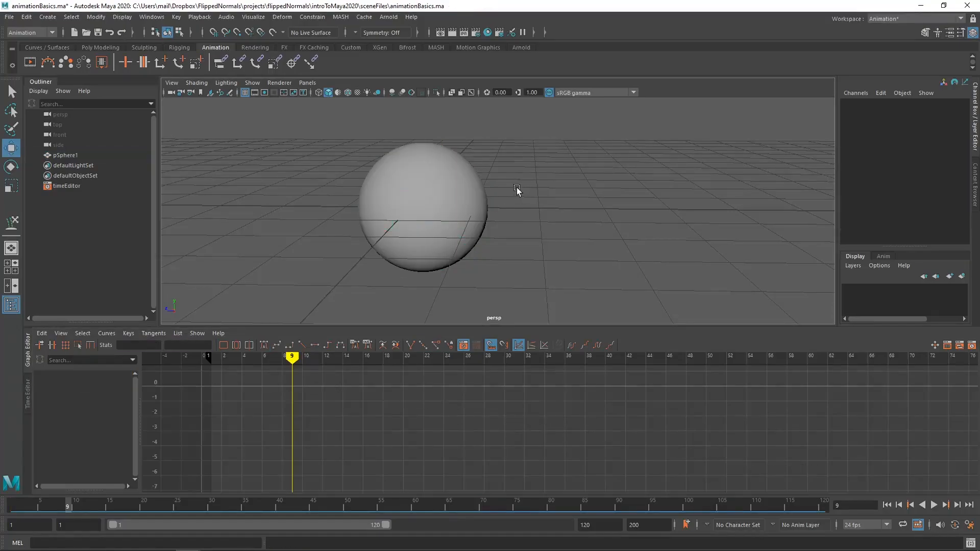
left_click(478, 208)
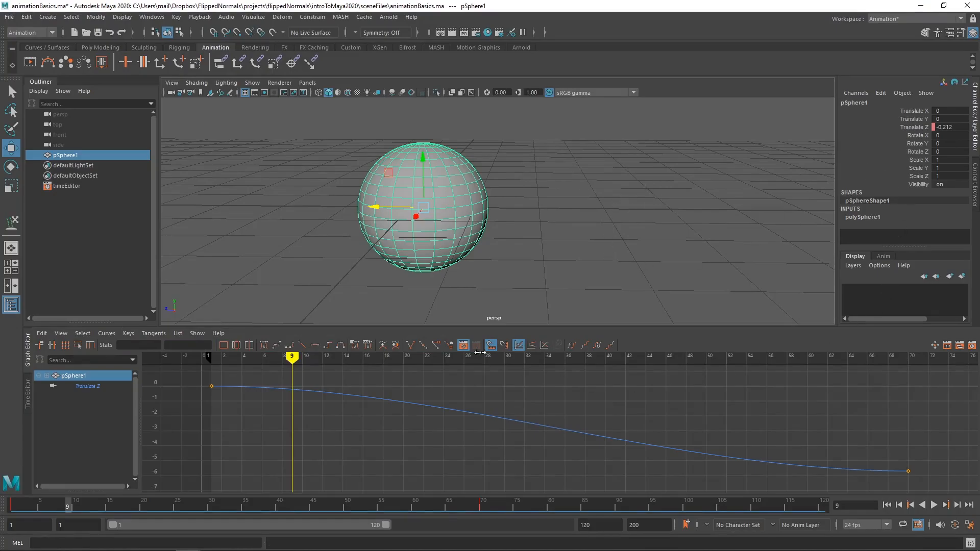
Step: Scrub back to the start of the curve and replay the sphere's animation several times to judge its playback speed
mouse_move(294, 361)
left_mouse_down()
mouse_move(204, 361)
mouse_move(504, 368)
mouse_move(905, 419)
mouse_move(189, 400)
left_mouse_up()
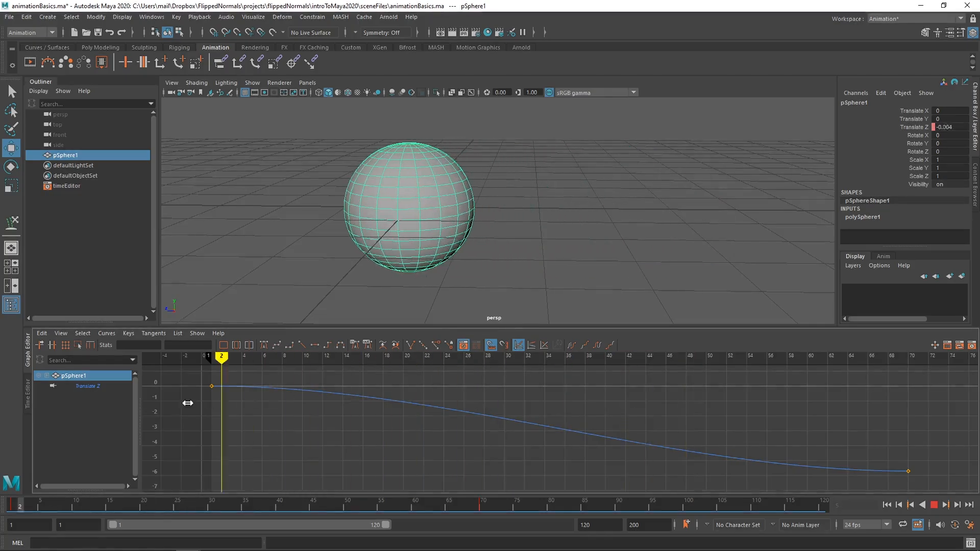
left_click(934, 505)
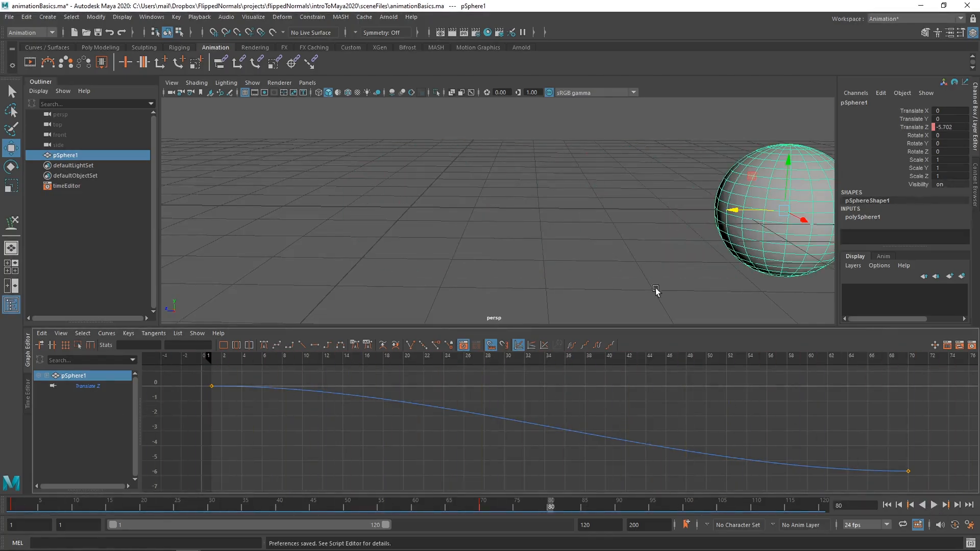
left_click(934, 506)
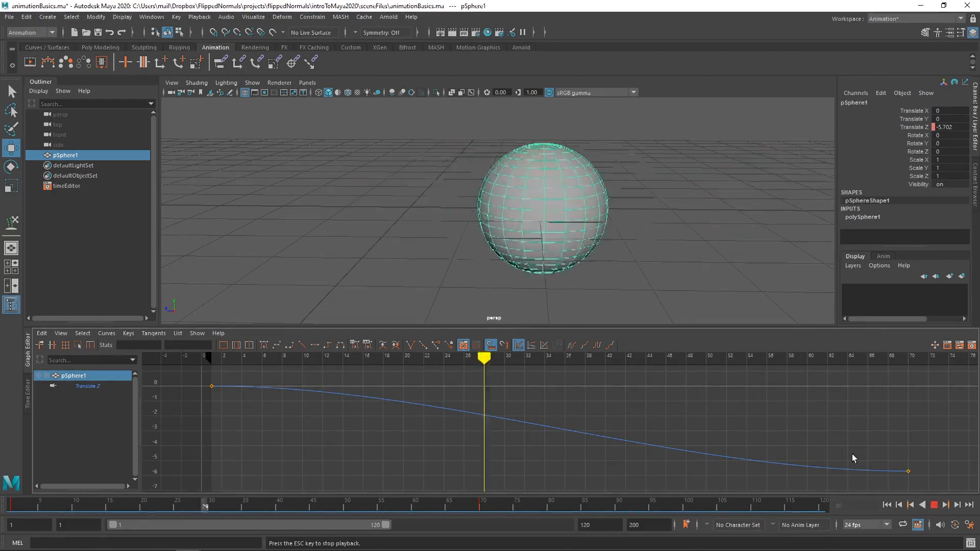
left_click(933, 505)
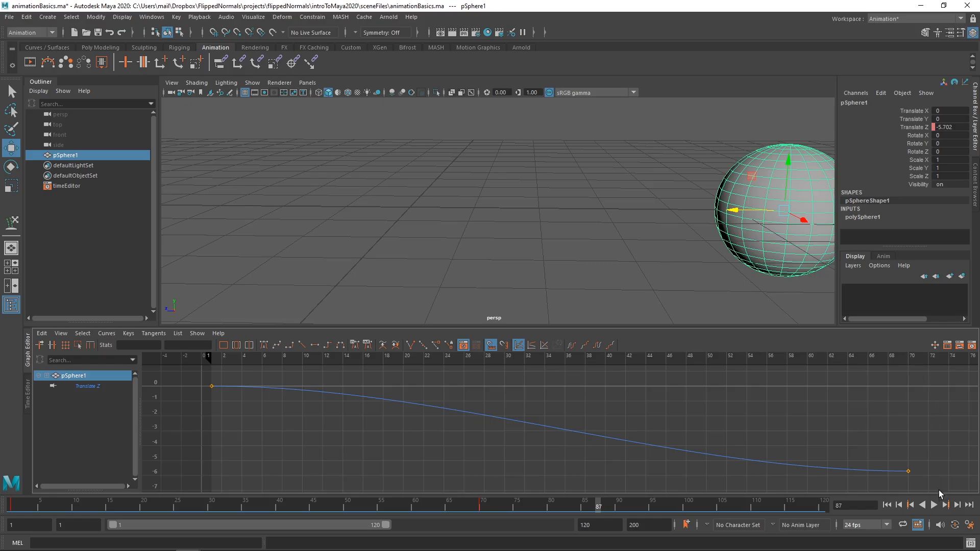
left_click(933, 505)
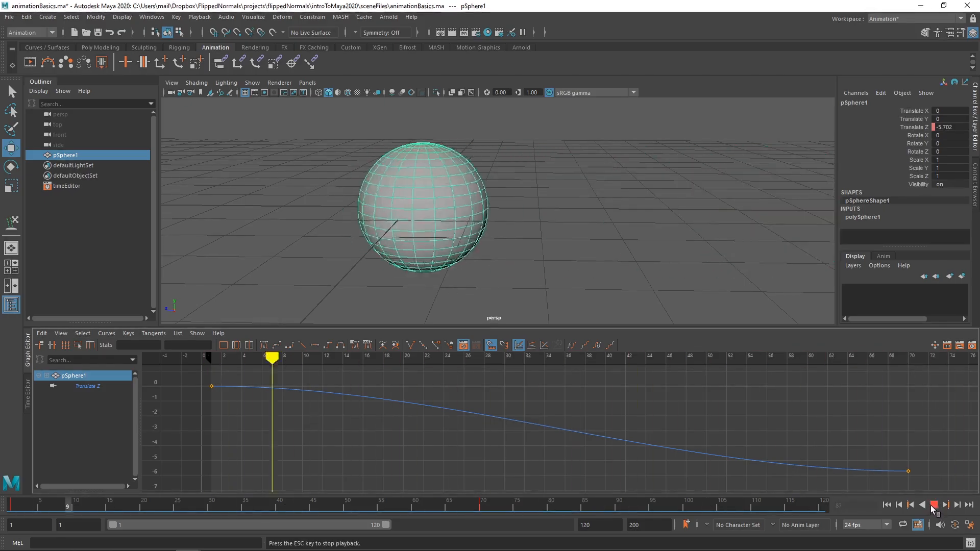
left_click(934, 505)
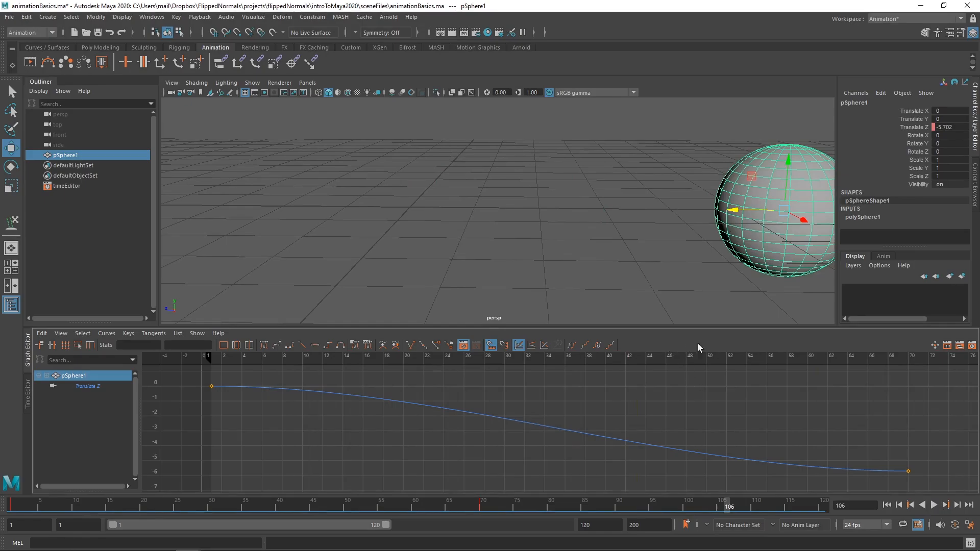
Step: Set the Time Slider playback speed to 24 fps x 1 in the preferences and save them
left_click(969, 526)
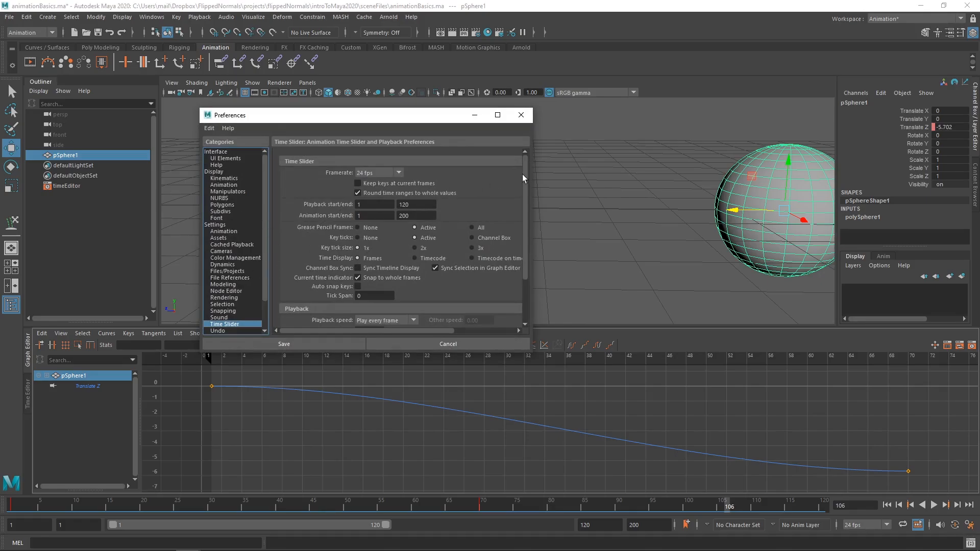
left_click_drag(523, 194, 520, 243)
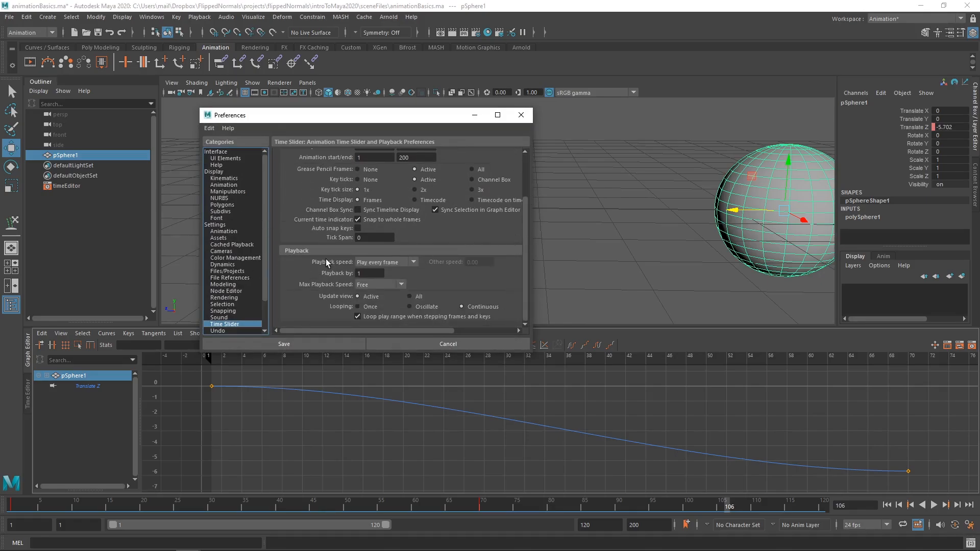
left_click(375, 261)
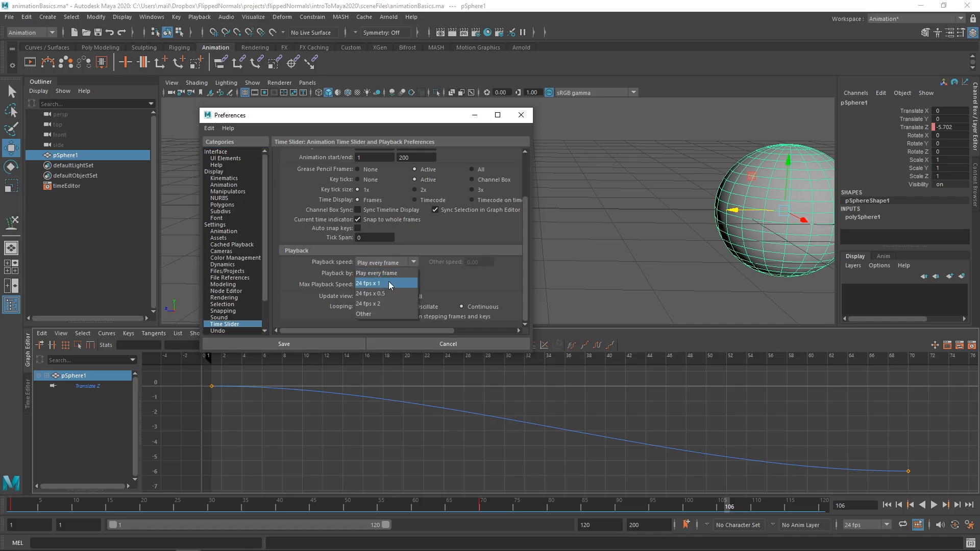
left_click(387, 283)
left_click(322, 342)
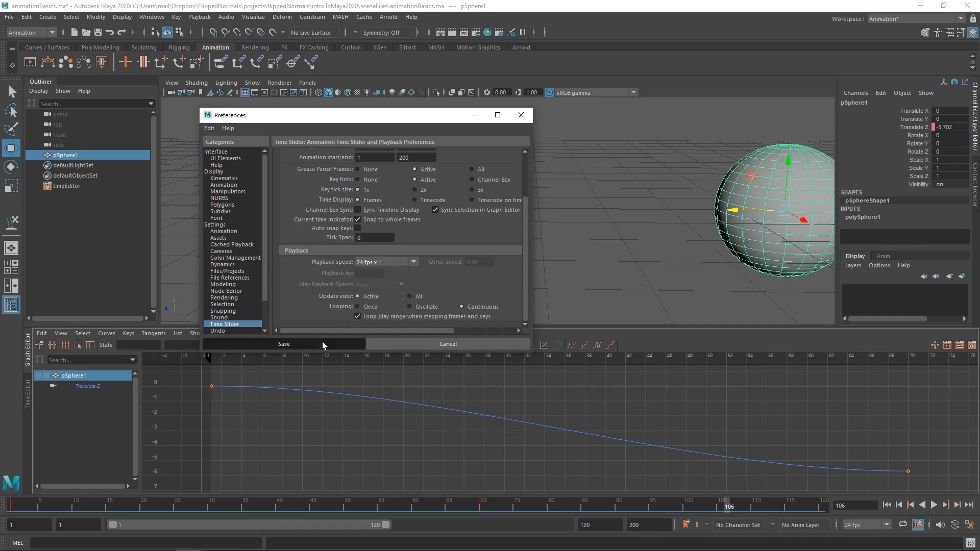
Step: Play the sphere's animation at real-time speed to judge its timing, and stop playback
left_click(934, 505)
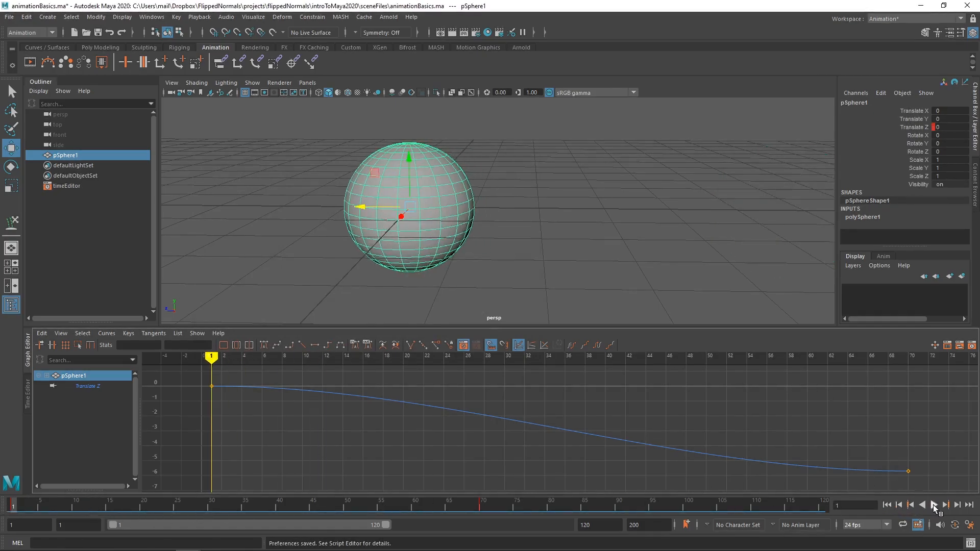
left_click(933, 505)
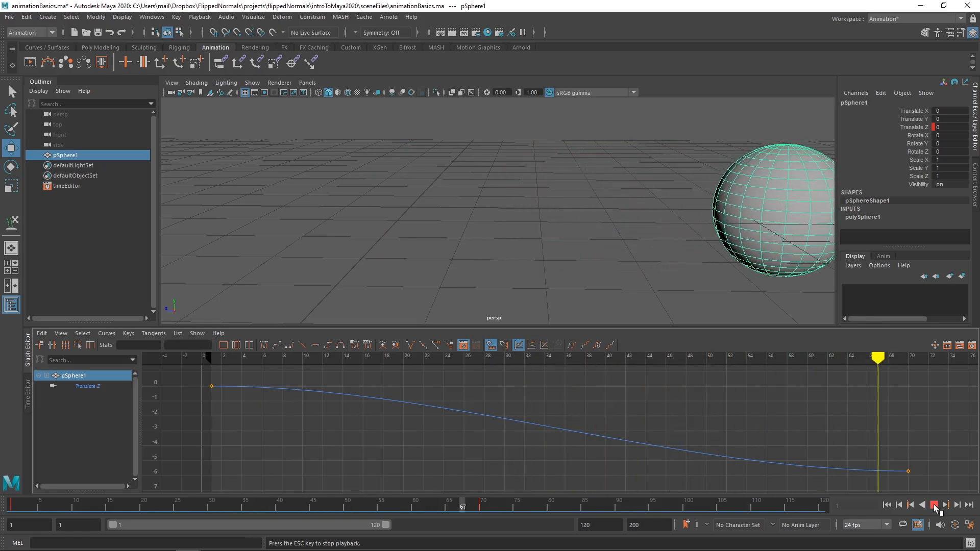
left_click(934, 506)
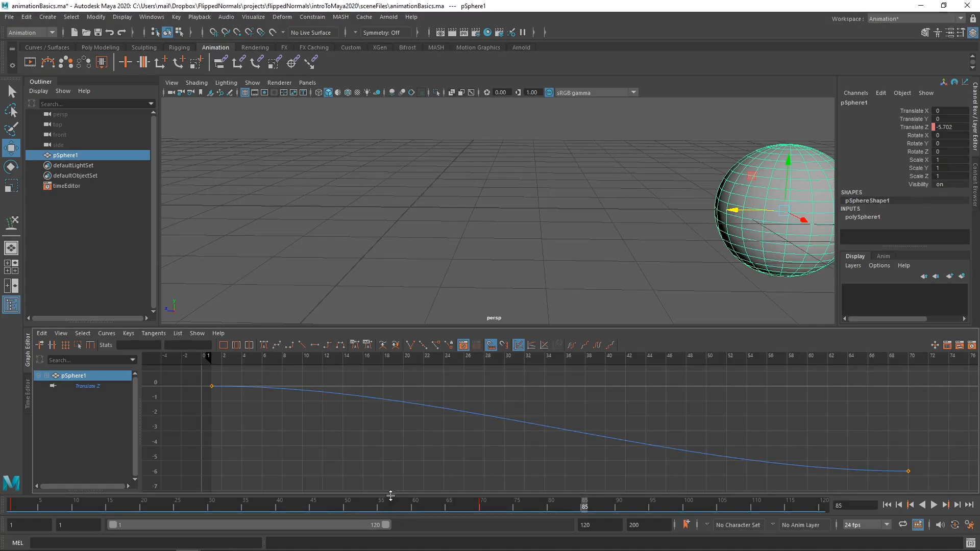
Step: Extend the playback range to end at frame 200, and set the overall animation end time to 500
left_click_drag(388, 529, 473, 527)
left_click(585, 525)
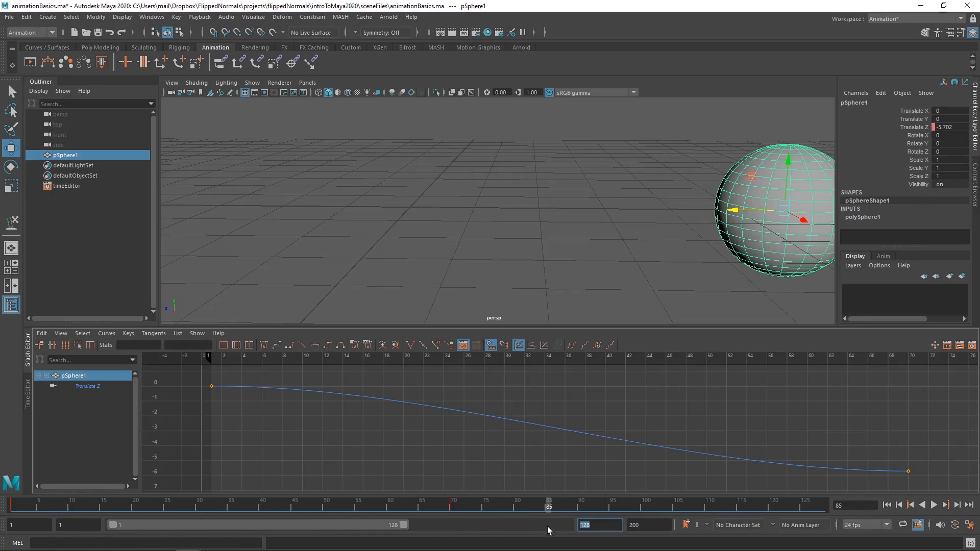
left_click_drag(408, 531, 569, 526)
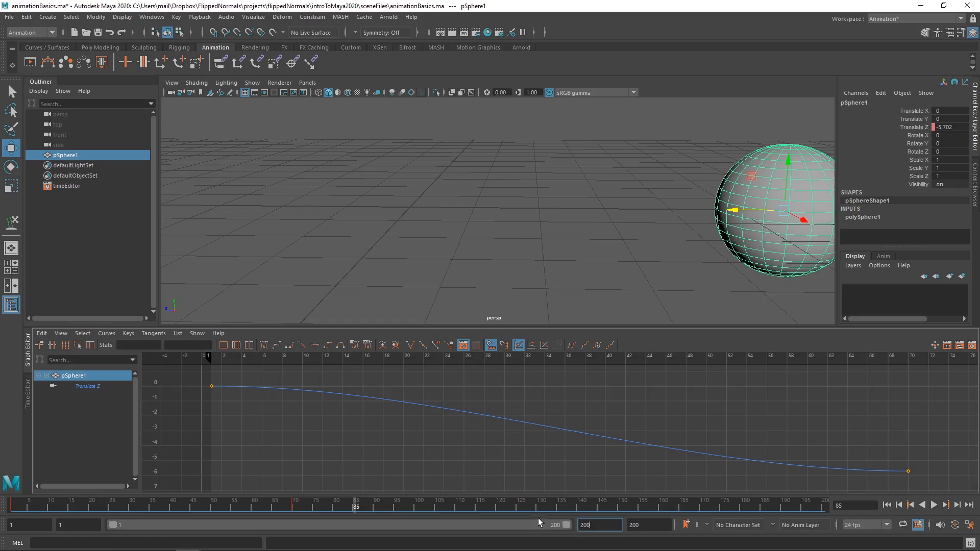
left_click(645, 525)
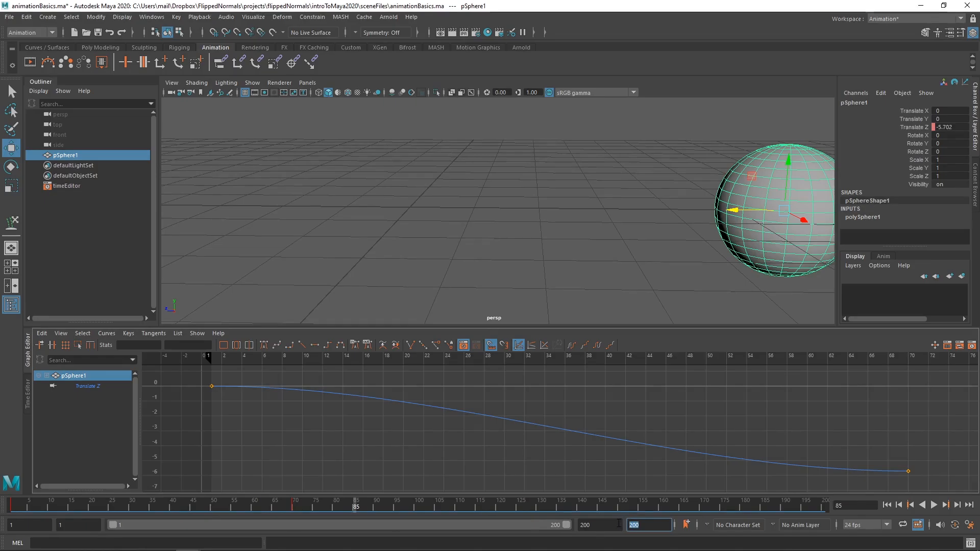
type("500")
key("Return")
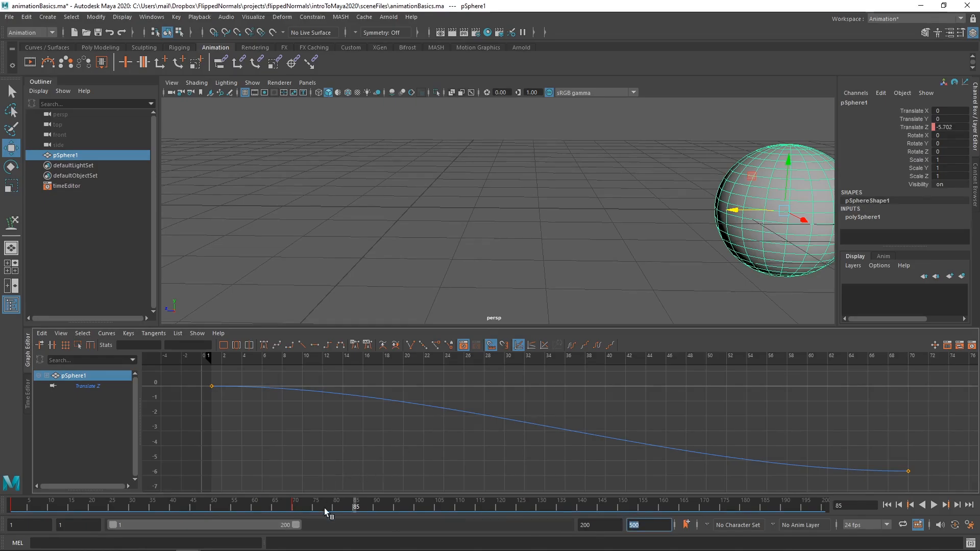
Step: Slide the playback range forward and back to start at frame 1, and extend its end to frame 499
left_click_drag(296, 525, 403, 541)
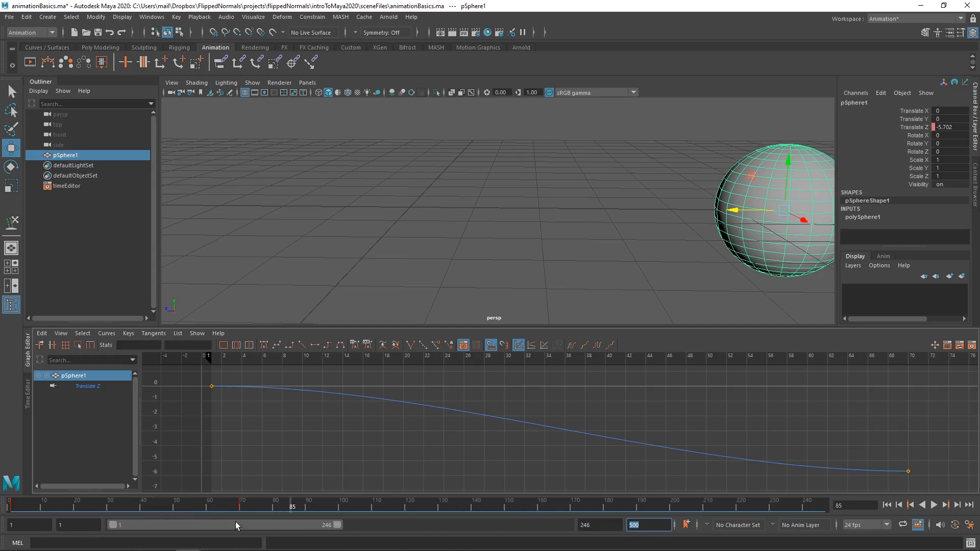
mouse_move(235, 522)
left_mouse_down()
mouse_move(341, 528)
mouse_move(259, 518)
left_mouse_up()
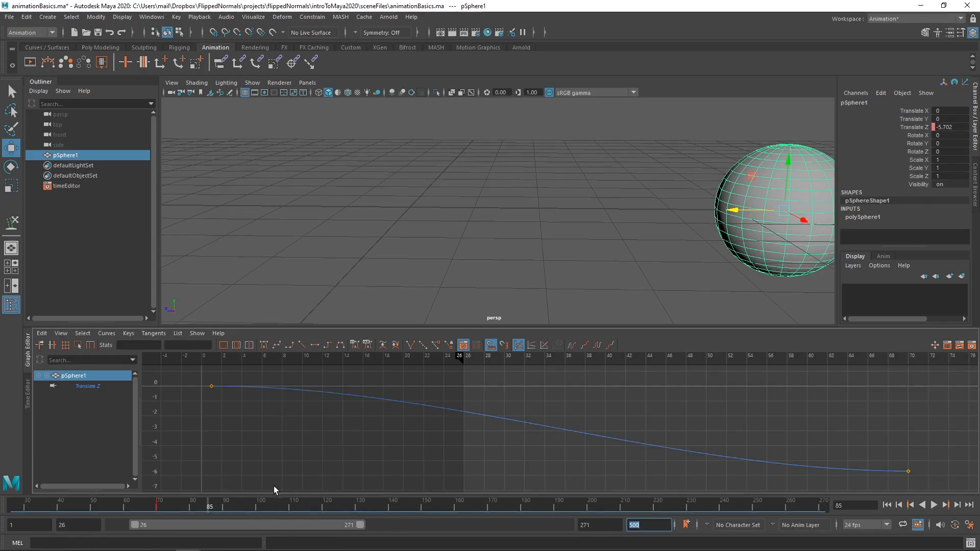
mouse_move(244, 522)
left_mouse_down()
mouse_move(352, 530)
mouse_move(198, 511)
left_mouse_up()
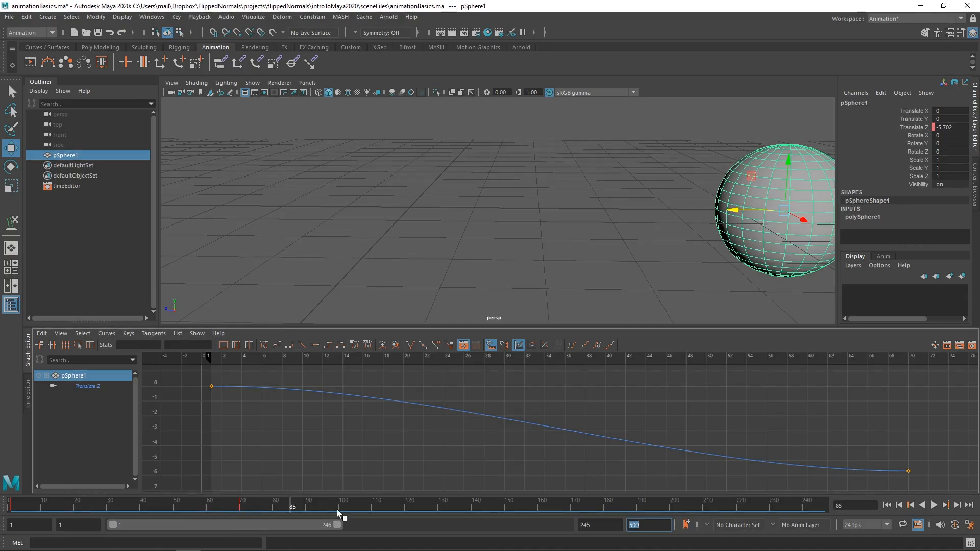
left_click_drag(339, 523, 565, 525)
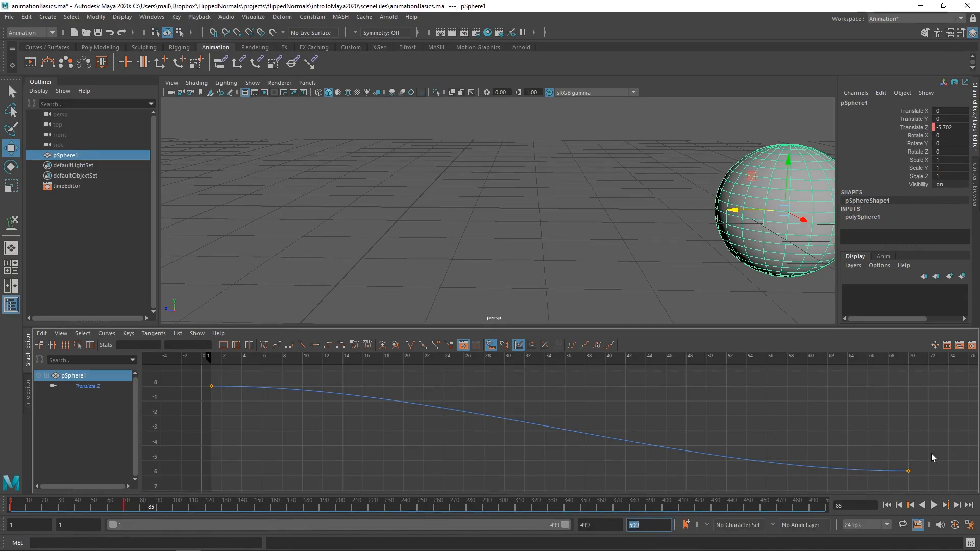
Step: Move the sphere's last Translate Z key to frame 62 with a value of about -5.565
left_click_drag(931, 458, 897, 481)
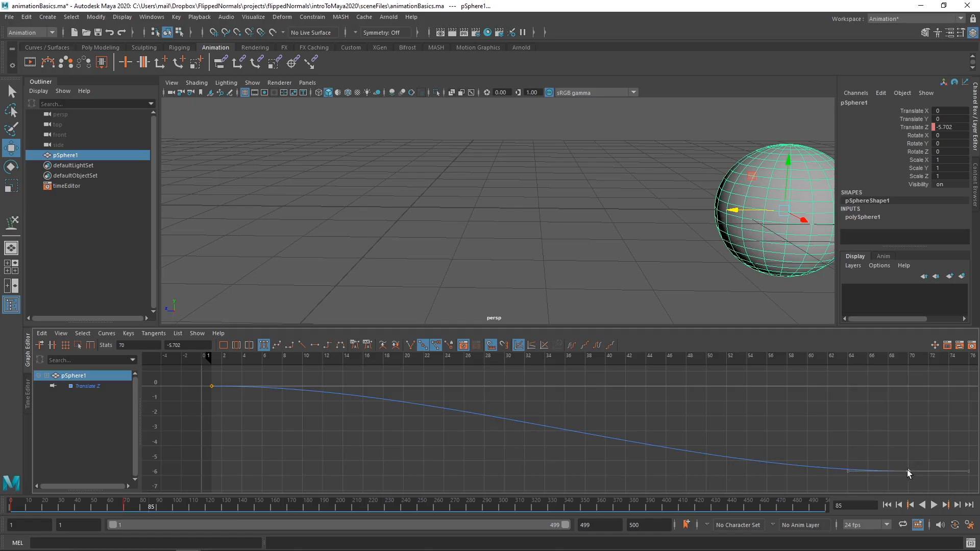
mouse_move(908, 473)
middle_mouse_down()
mouse_move(829, 468)
mouse_move(836, 453)
mouse_move(948, 467)
mouse_move(584, 458)
mouse_move(889, 471)
middle_mouse_up()
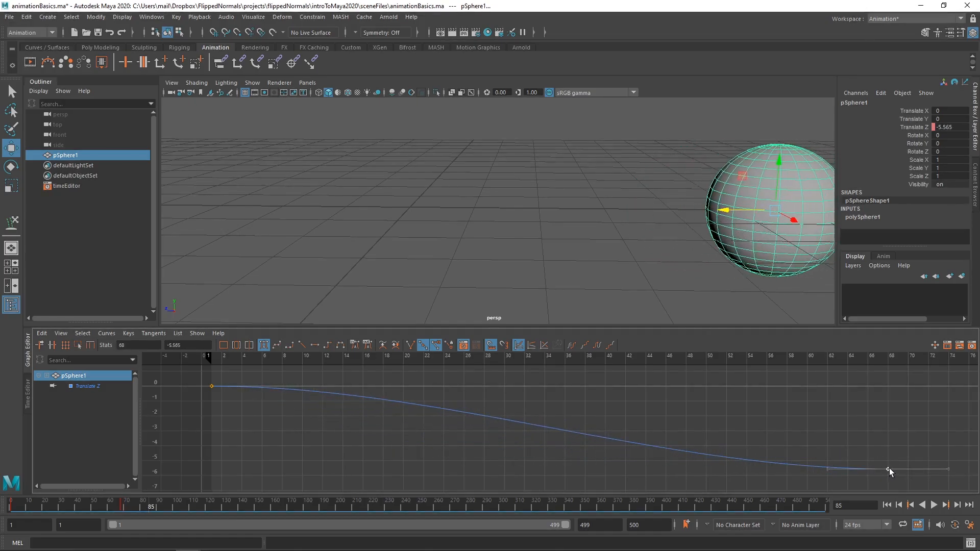
key("ctrl+z")
left_click(118, 509)
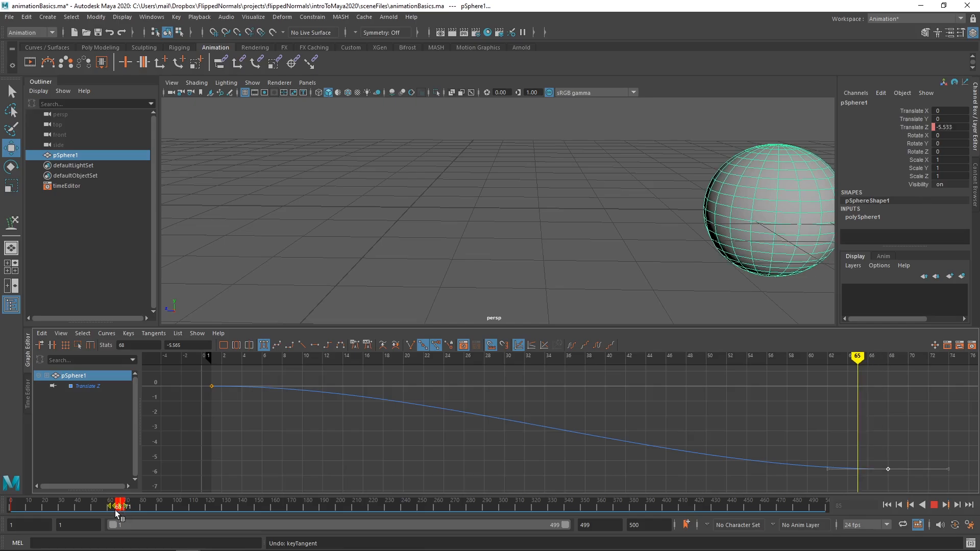
left_click_drag(139, 506, 196, 509, "shift")
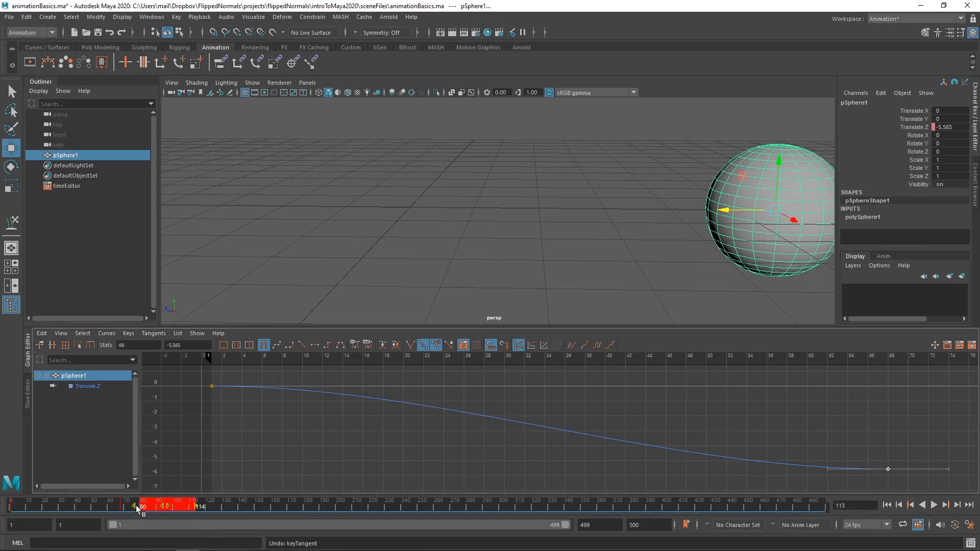
mouse_move(121, 506)
left_mouse_down()
mouse_move(56, 510)
mouse_move(136, 510)
mouse_move(41, 511)
mouse_move(190, 511)
mouse_move(112, 508)
mouse_move(110, 498)
left_mouse_up()
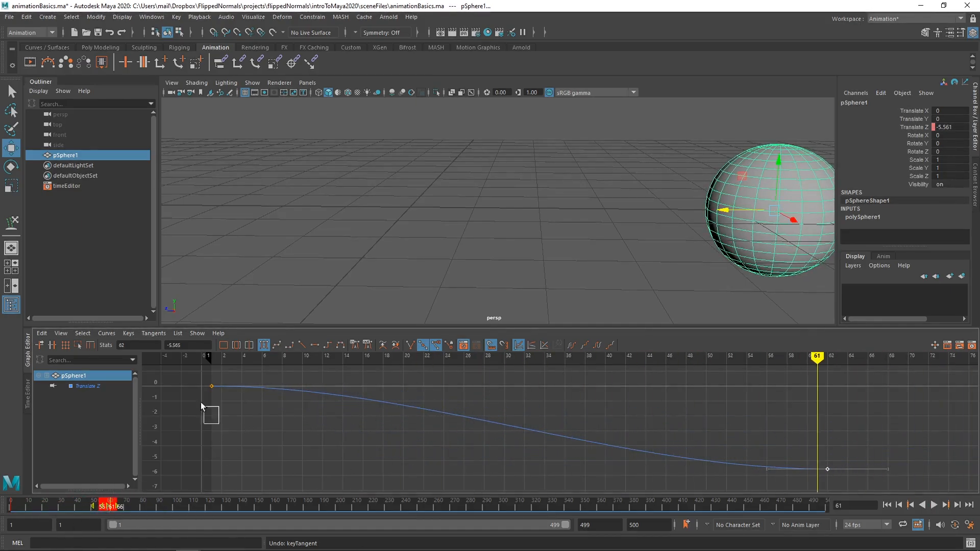
Step: Move the last Translate Z key to frame 53, scrub to that frame, and raise the key's value to about -3.957
mouse_move(212, 382)
left_mouse_down()
mouse_move(411, 381)
mouse_move(197, 393)
mouse_move(310, 385)
mouse_move(292, 363)
mouse_move(211, 367)
left_mouse_up()
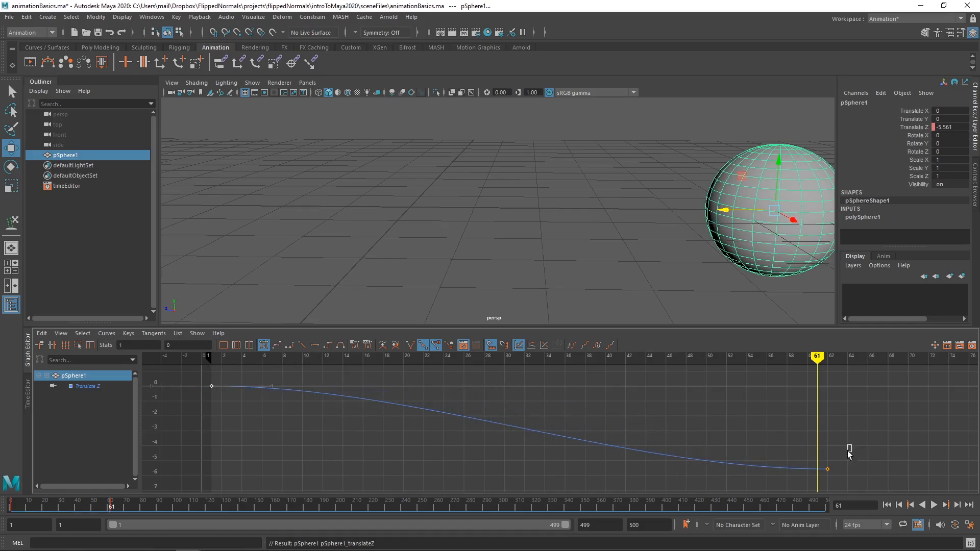
left_click_drag(825, 469, 735, 415)
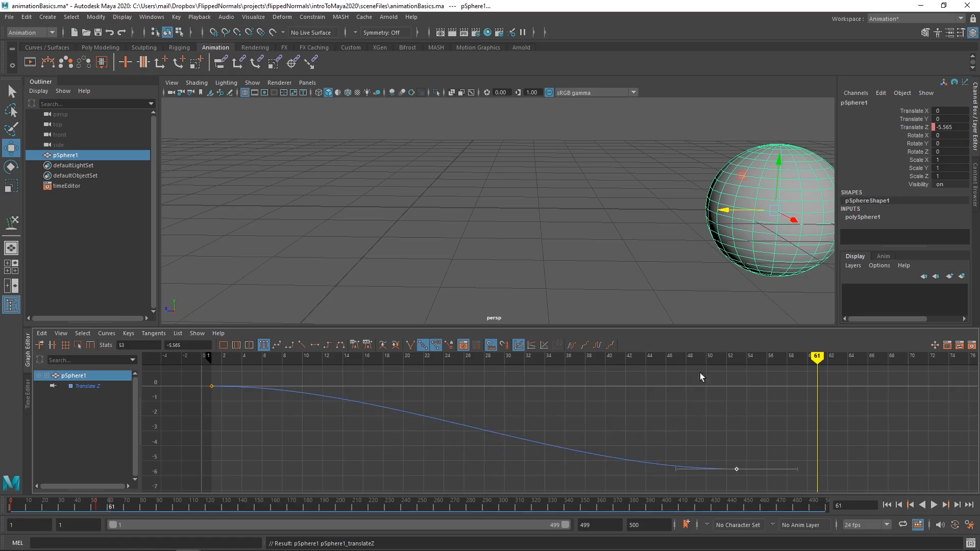
left_click_drag(623, 245, 564, 258, "alt")
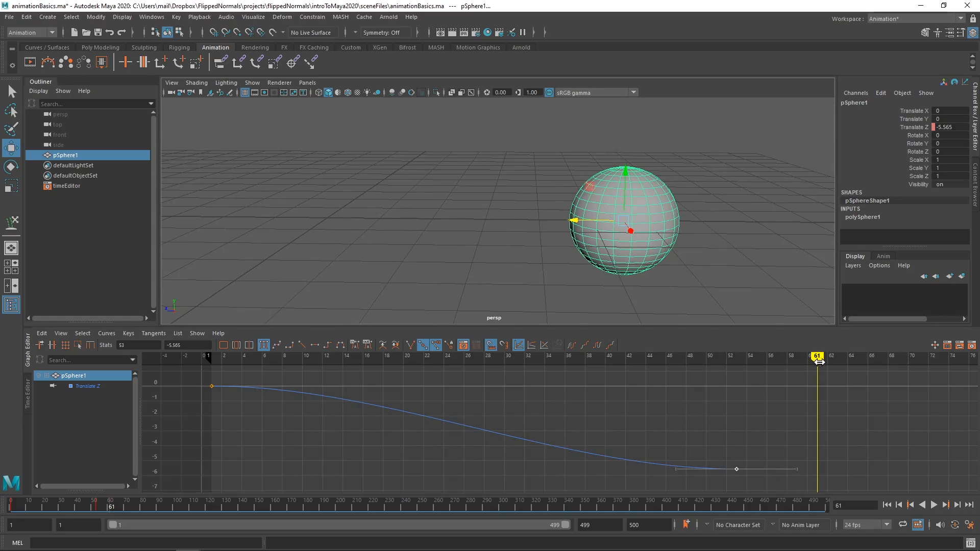
mouse_move(819, 362)
left_mouse_down()
mouse_move(201, 381)
mouse_move(534, 396)
mouse_move(724, 373)
mouse_move(693, 369)
left_mouse_up()
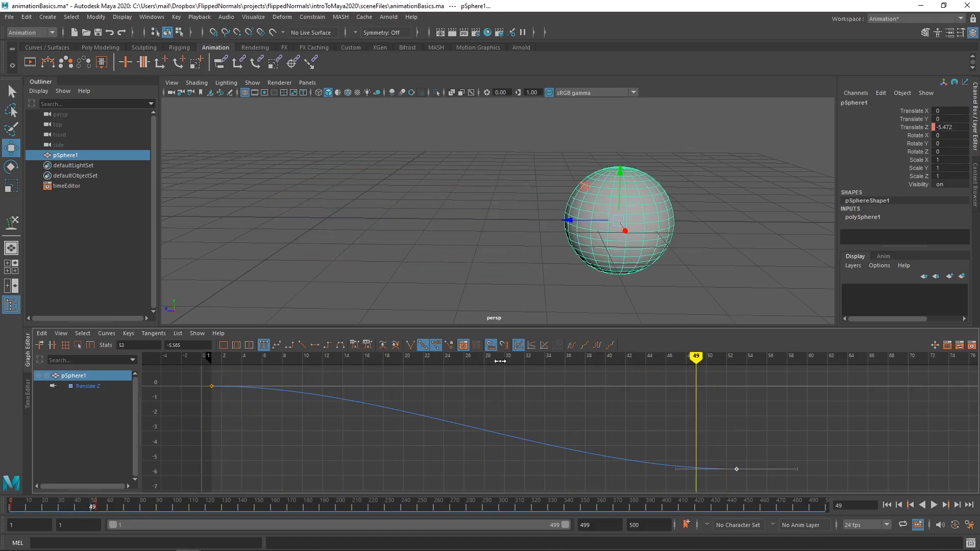
left_click_drag(709, 359, 726, 361)
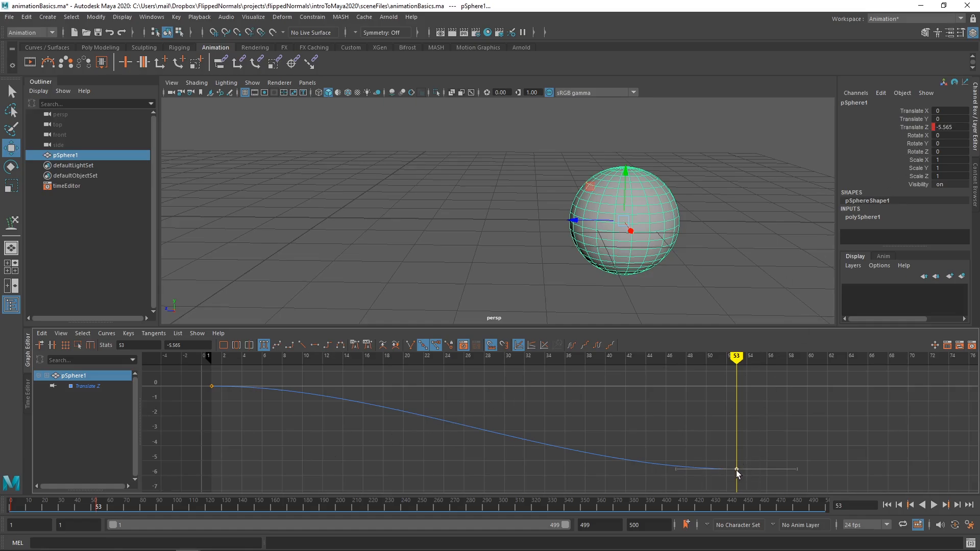
left_click_drag(737, 472, 733, 446)
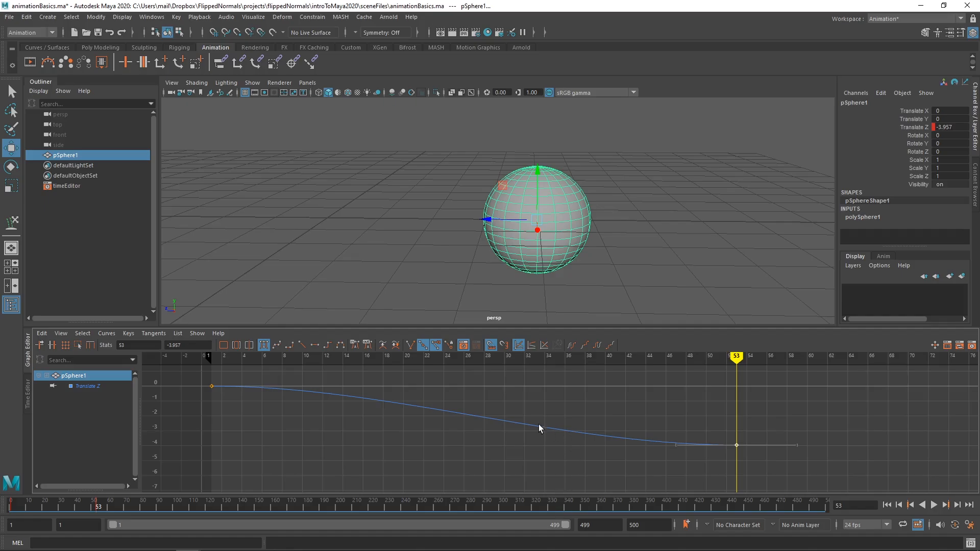
Step: Set the playback range to end at frame 53, and play the shortened animation briefly
left_click_drag(764, 424, 664, 488)
type("53.")
key("Return")
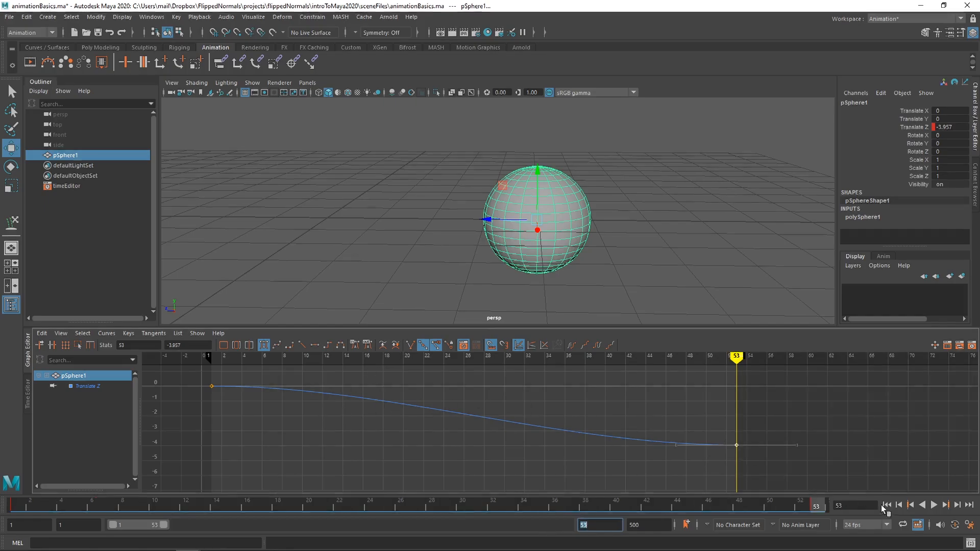
left_click(933, 505)
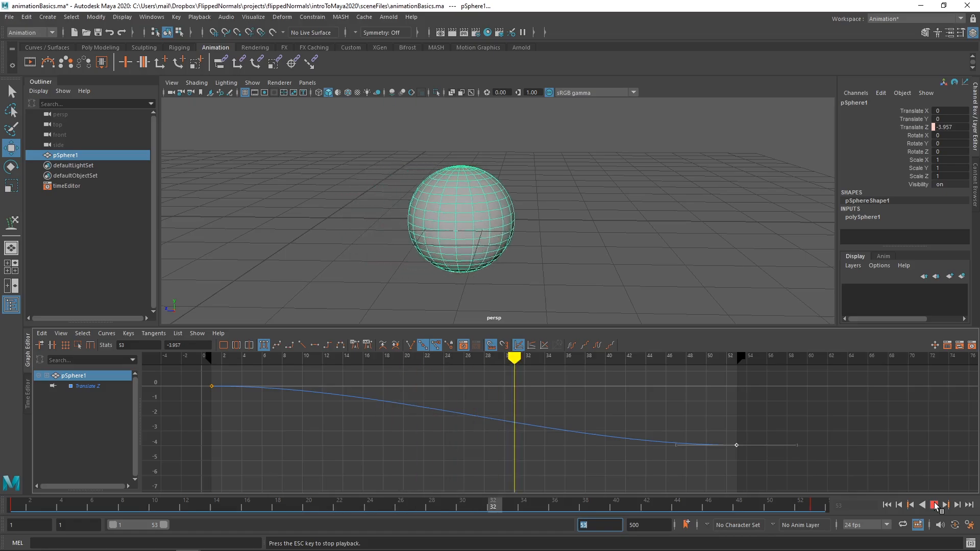
left_click(934, 505)
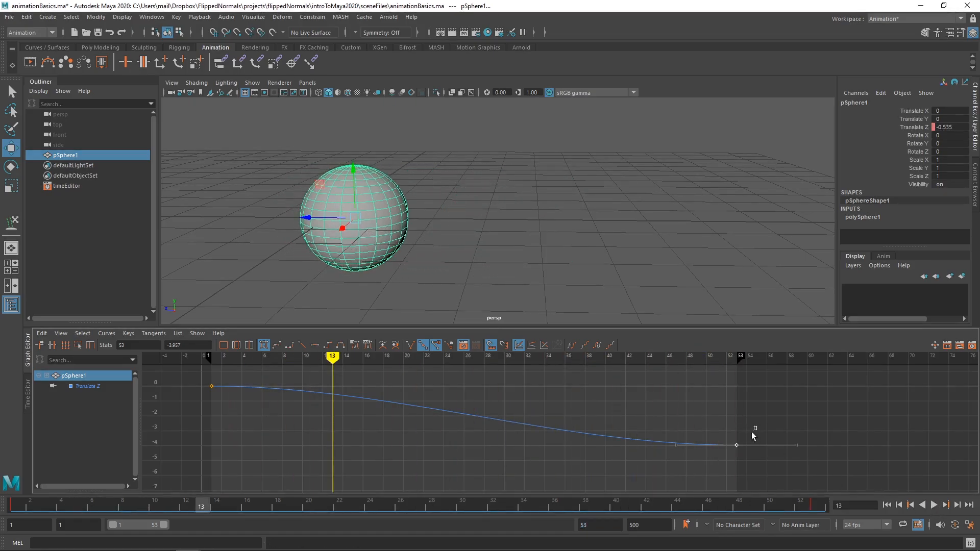
Step: Lower the Translate Z key at frame 53 to about -9.363, and play the faster motion briefly
middle_click_drag(742, 450, 722, 487, "shift")
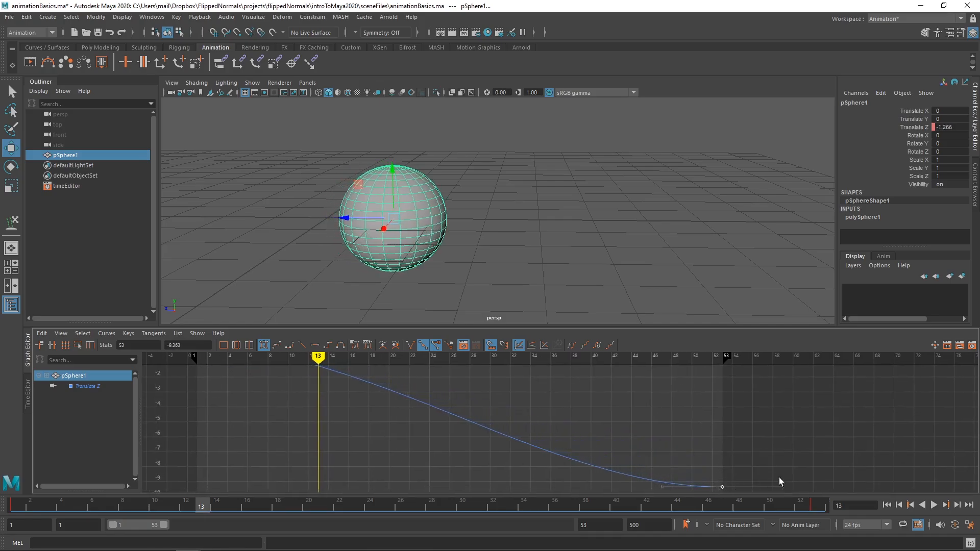
left_click(934, 505)
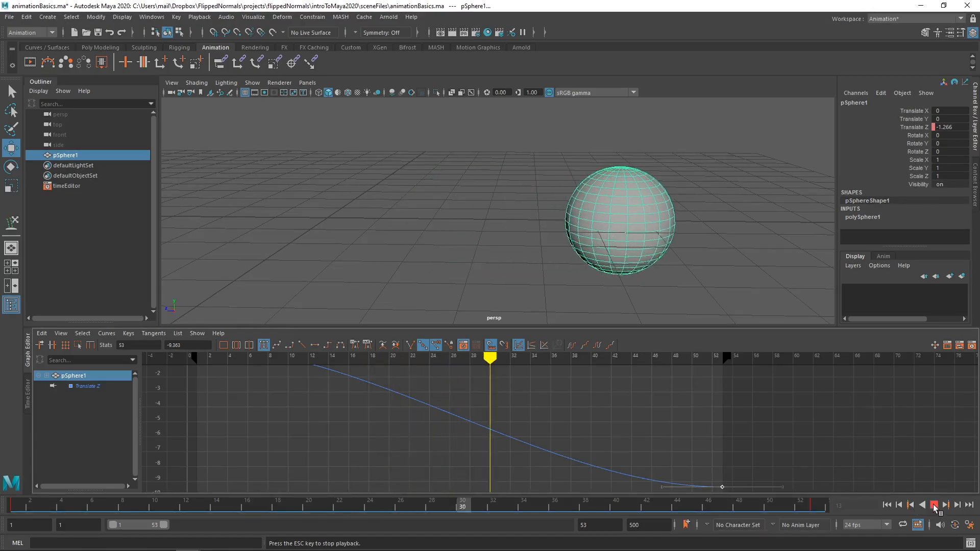
key("Escape")
Step: Select the first Translate Z key, go to frame 1, and raise the key's value to about 1.882
middle_click_drag(514, 429, 518, 470, "alt")
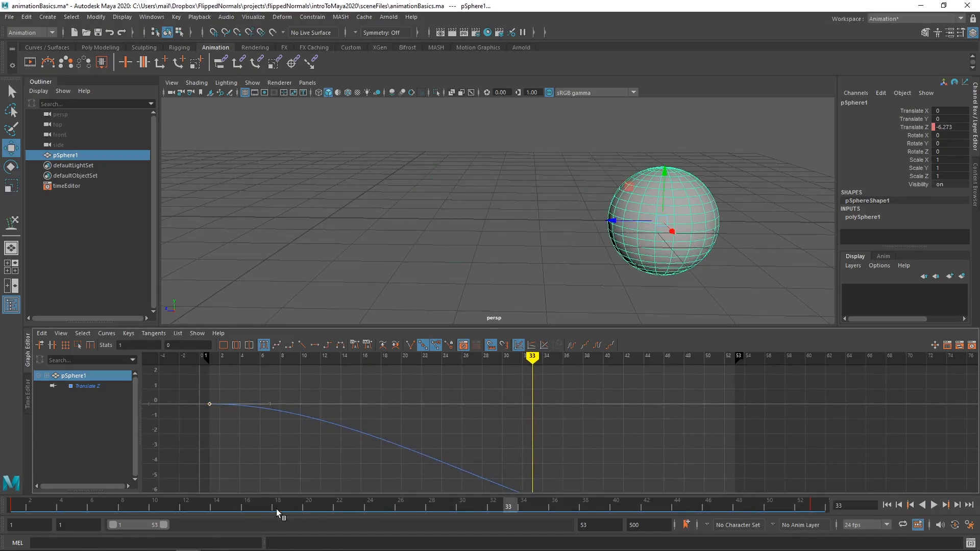
left_click_drag(312, 506, 2, 506)
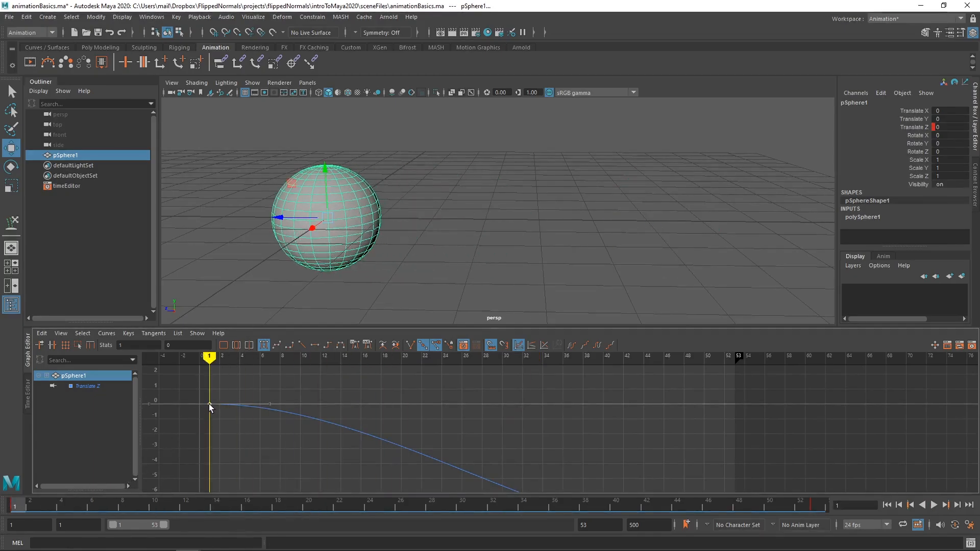
left_click_drag(209, 404, 213, 376)
left_click_drag(337, 301, 373, 278, "alt")
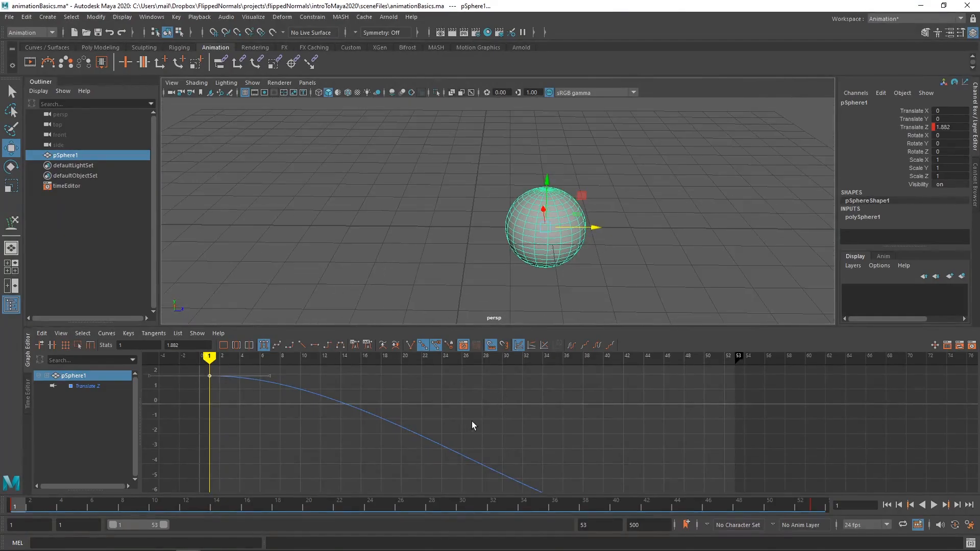
Step: Enlarge the Graph Editor, frame the whole curve with both keys selected, and play the animation from frame 1
left_click_drag(457, 326, 457, 301)
scroll(482, 390, "down", 5)
middle_click_drag(518, 409, 477, 399, "alt")
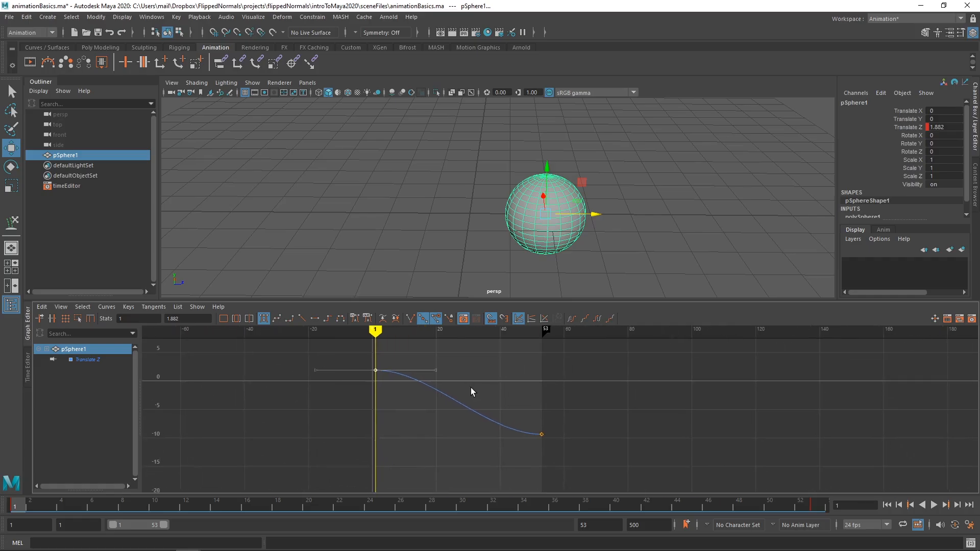
left_click_drag(477, 400, 481, 389, "ctrl+alt")
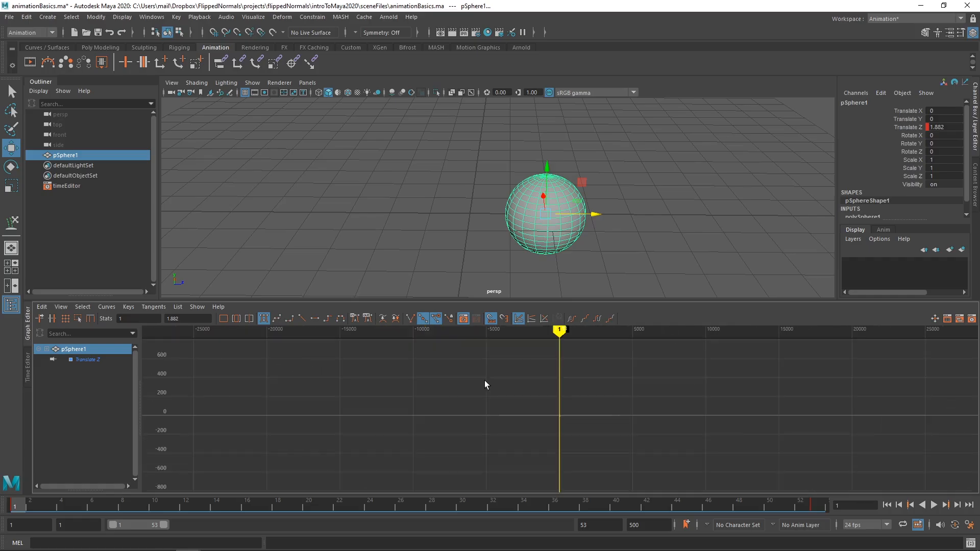
key("ctrl+z")
scroll(552, 422, "up", 3)
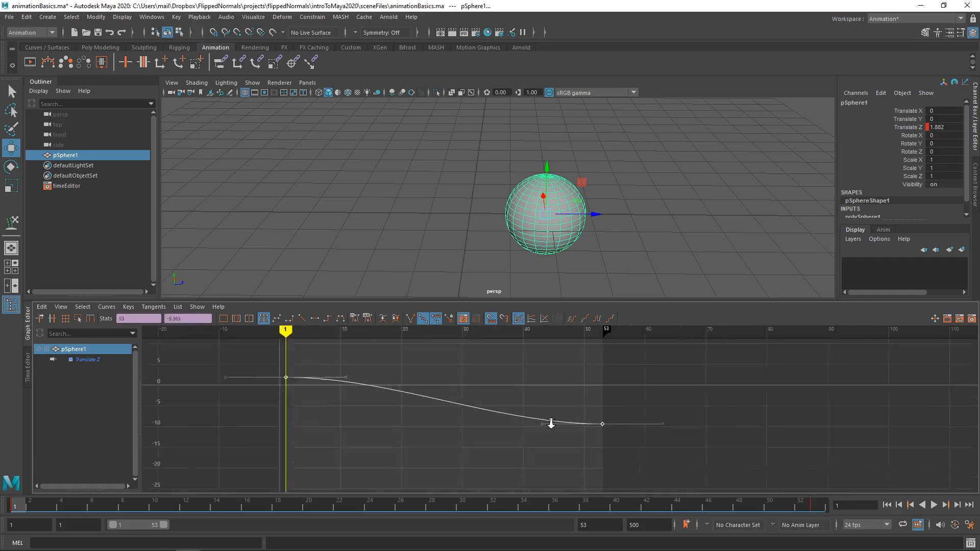
scroll(554, 422, "down", 1)
middle_click_drag(553, 424, 561, 425, "alt")
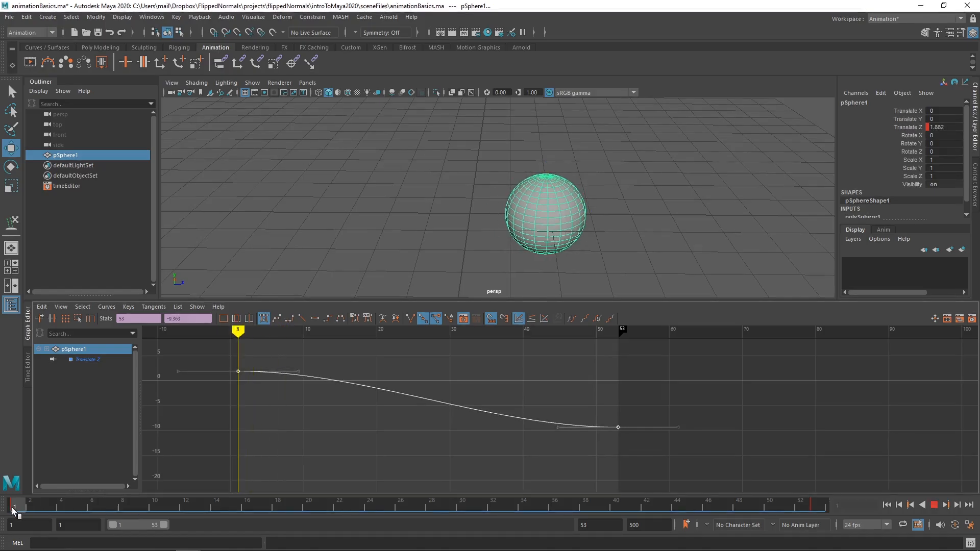
left_click(933, 505)
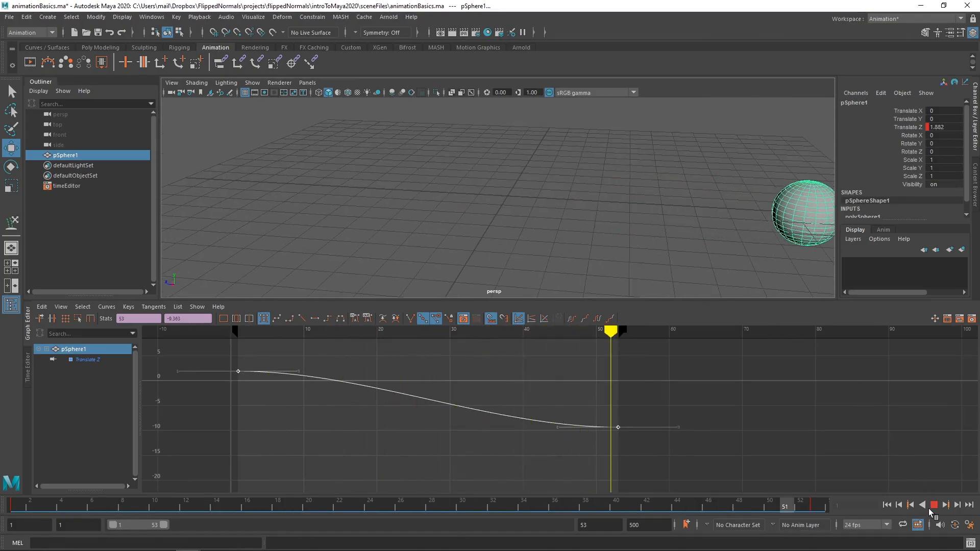
Step: Angle the tangent handles of both Translate Z keys toward each other to straighten the curve, and play the animation briefly
key("Escape")
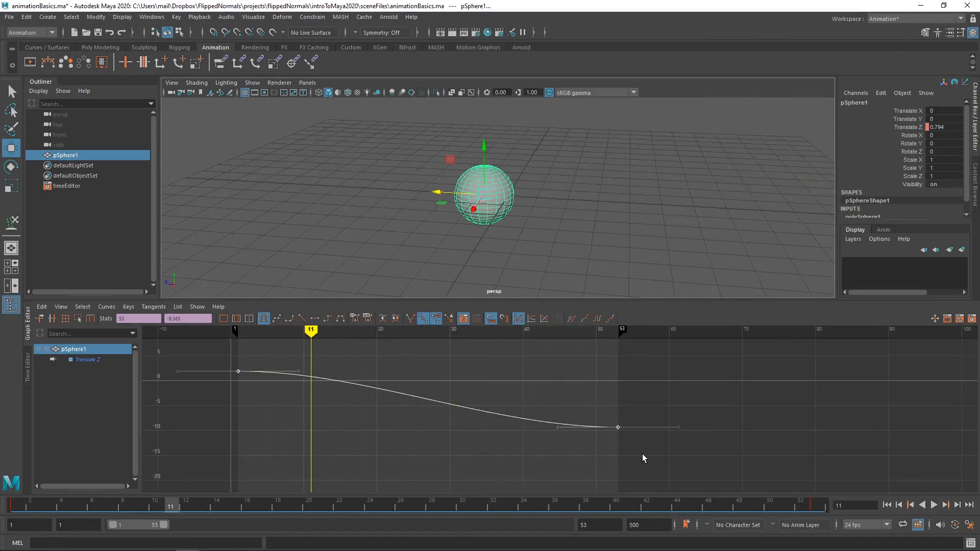
left_click_drag(644, 459, 298, 379)
left_click_drag(613, 457, 612, 455)
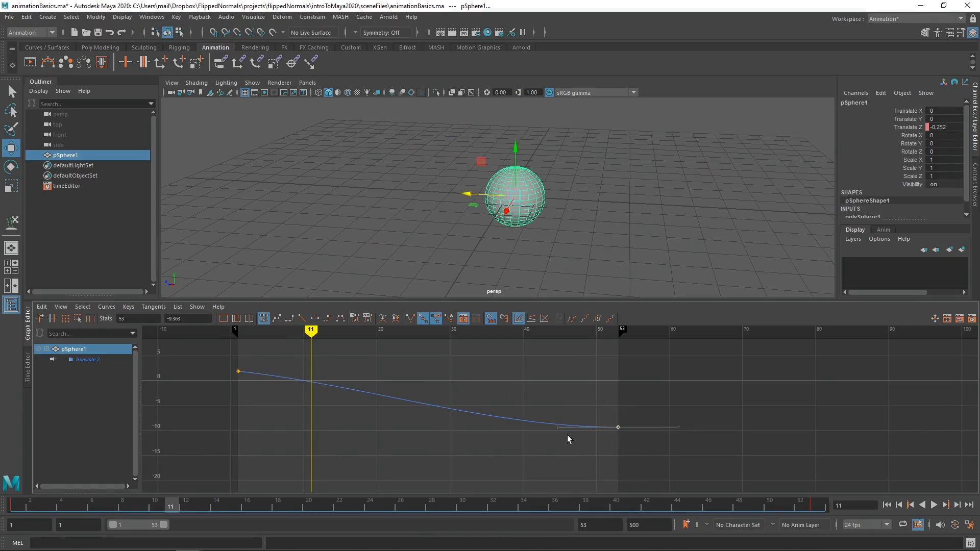
left_click_drag(560, 431, 257, 415)
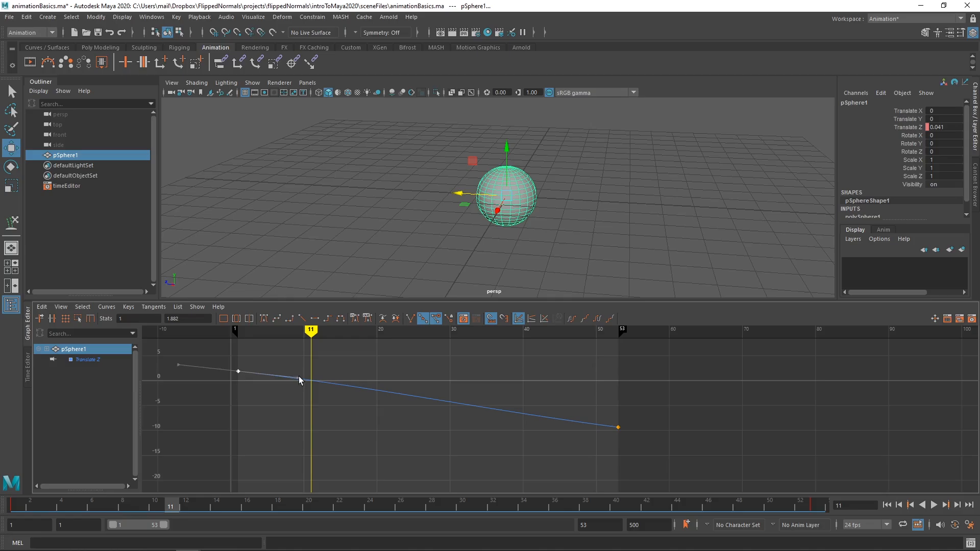
left_click_drag(299, 376, 588, 415)
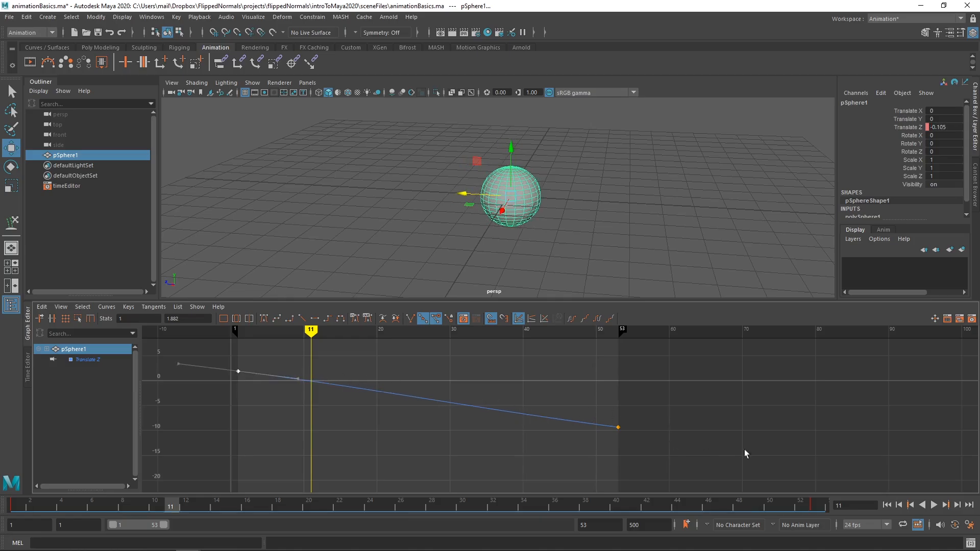
left_click(934, 505)
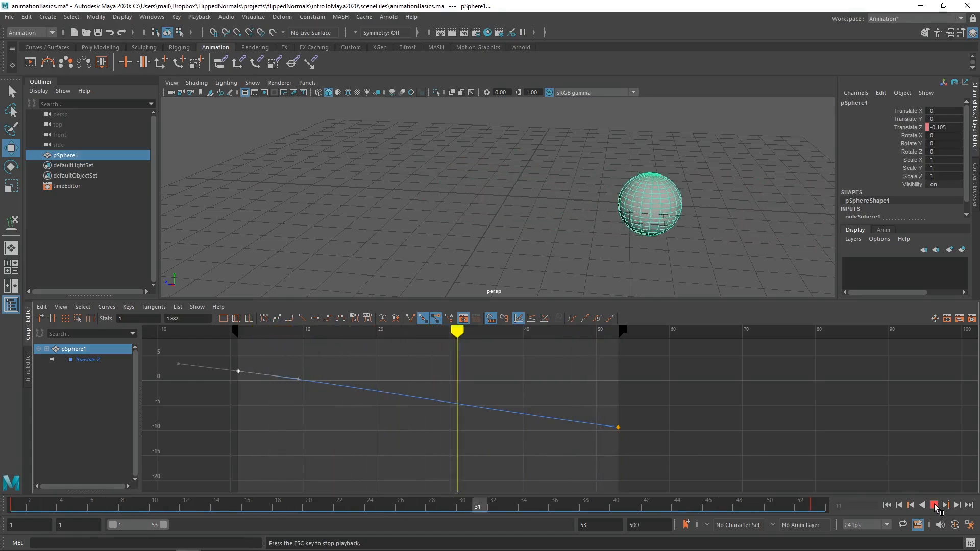
left_click(935, 506)
Step: Raise the first key's outgoing tangent handle so the curve arcs above its start value, and play the animation
left_click_drag(346, 355, 247, 416)
left_click_drag(298, 379, 481, 267)
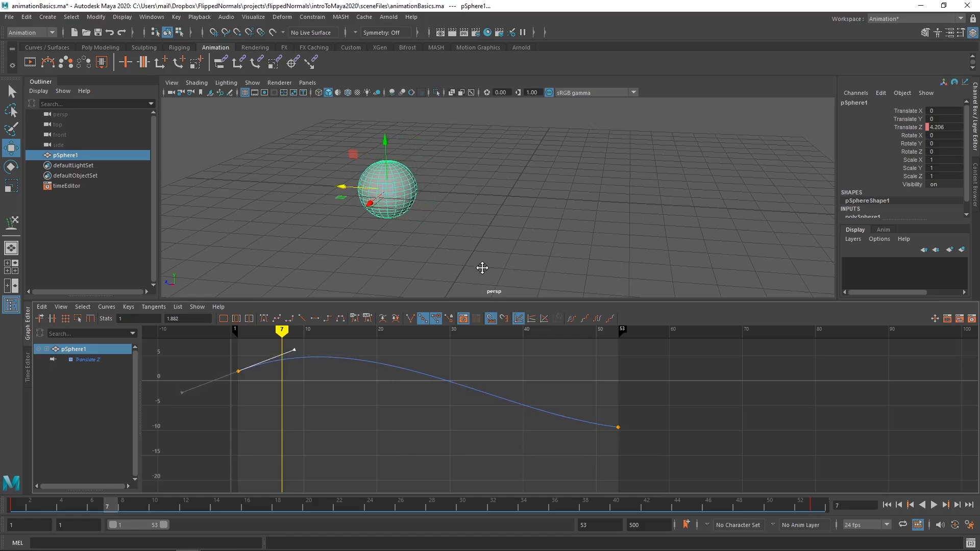
left_click(934, 505)
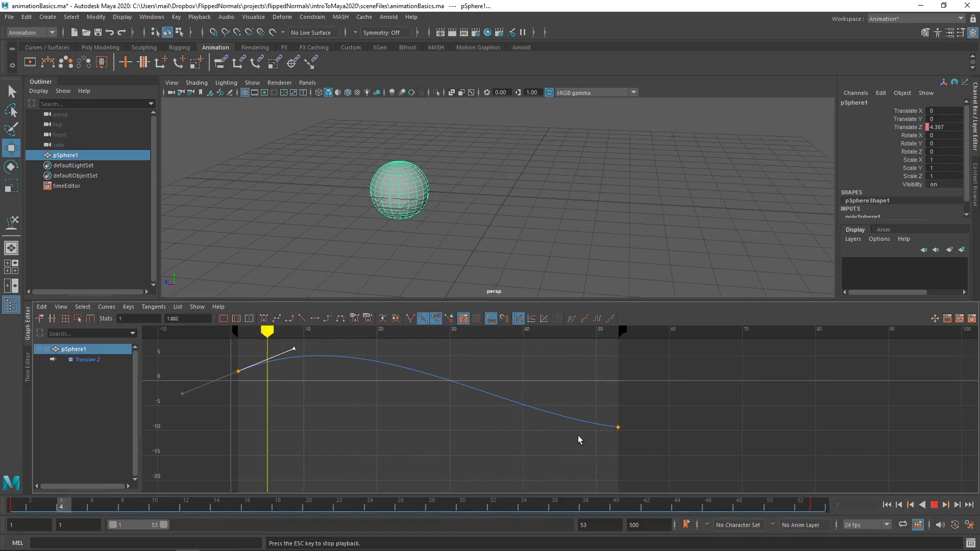
key("Escape")
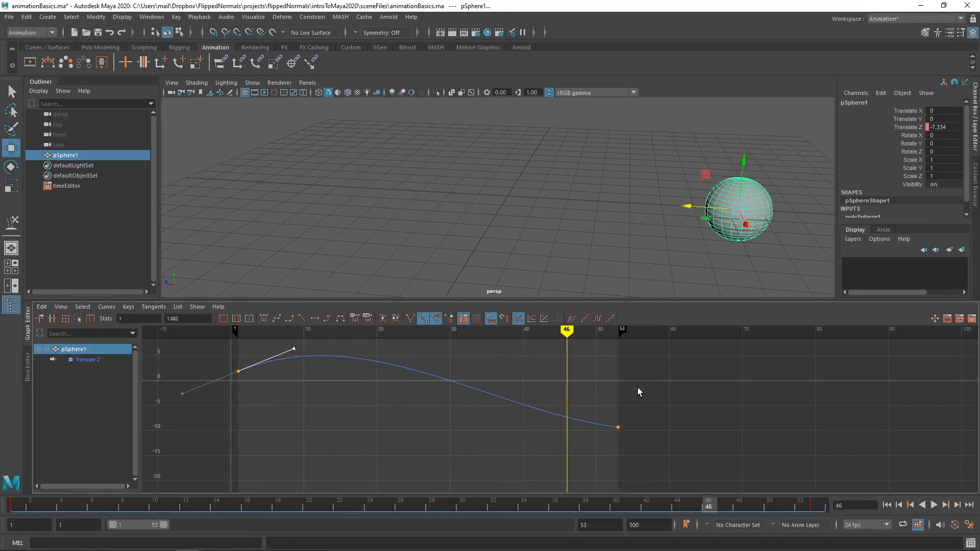
Step: Lower the incoming tangent handle of the frame 53 key so the curve dips below its end value, and play the motion
left_click_drag(638, 394, 609, 442)
left_click_drag(556, 424, 550, 459)
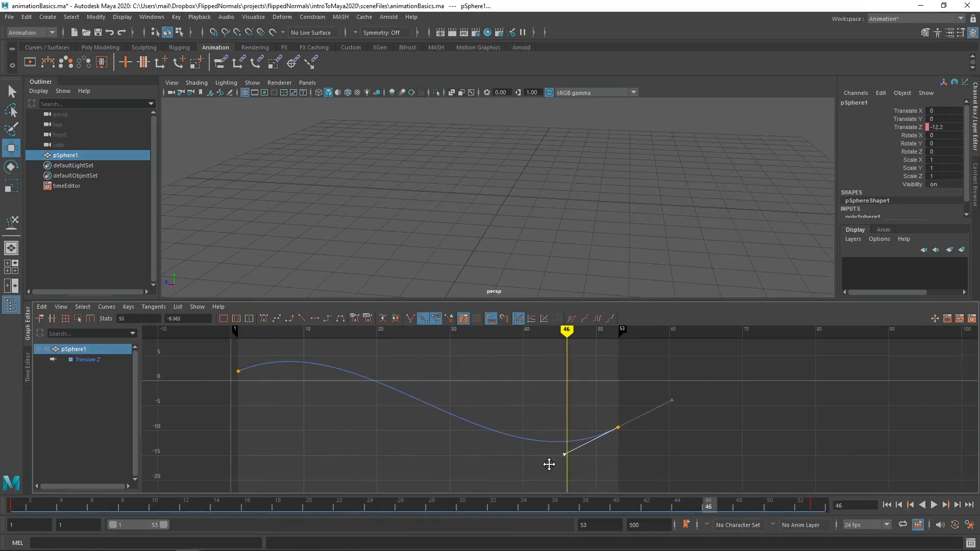
left_click(934, 505)
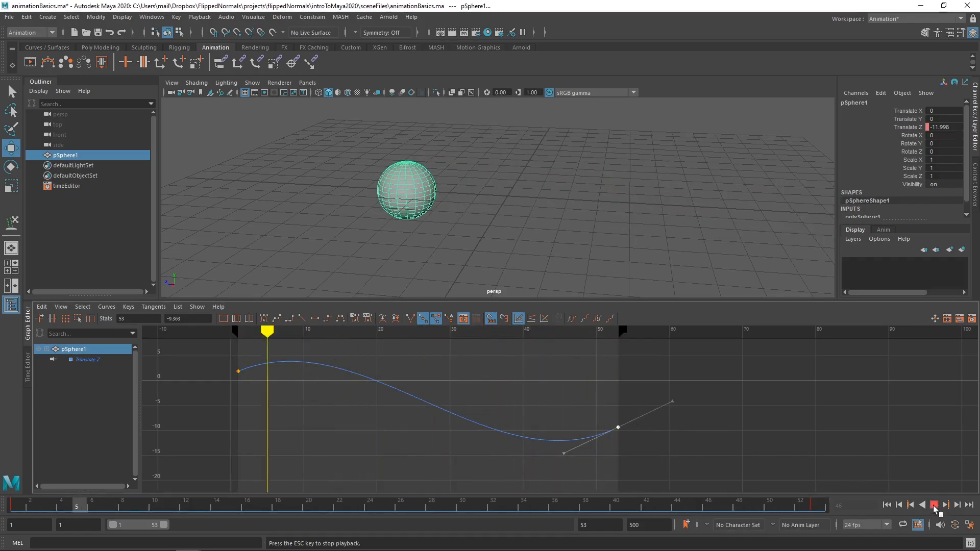
key("Escape")
Step: Steepen the frame 53 key's tangent sharply downward, play the exaggerated motion, and ease the handle back to a mild slope
left_click_drag(566, 456, 595, 472)
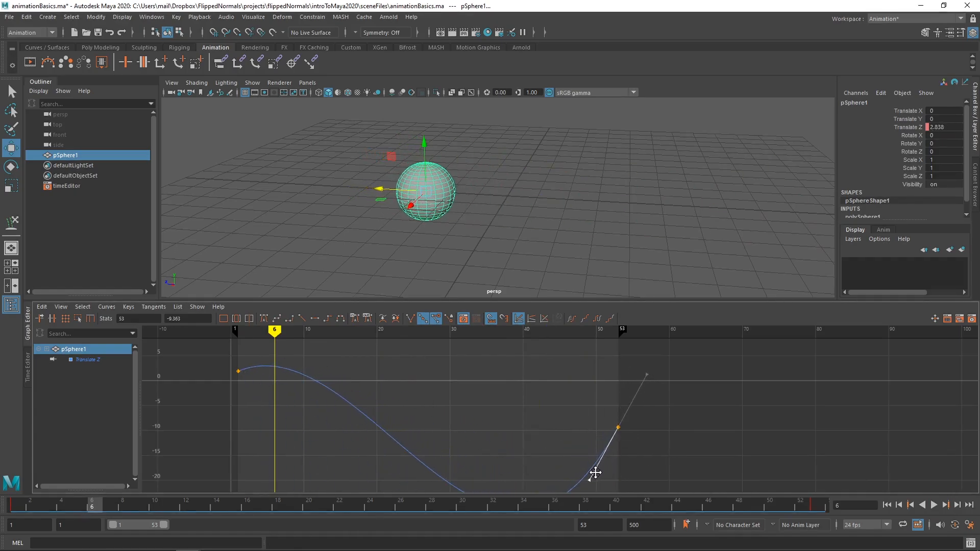
left_click(934, 506)
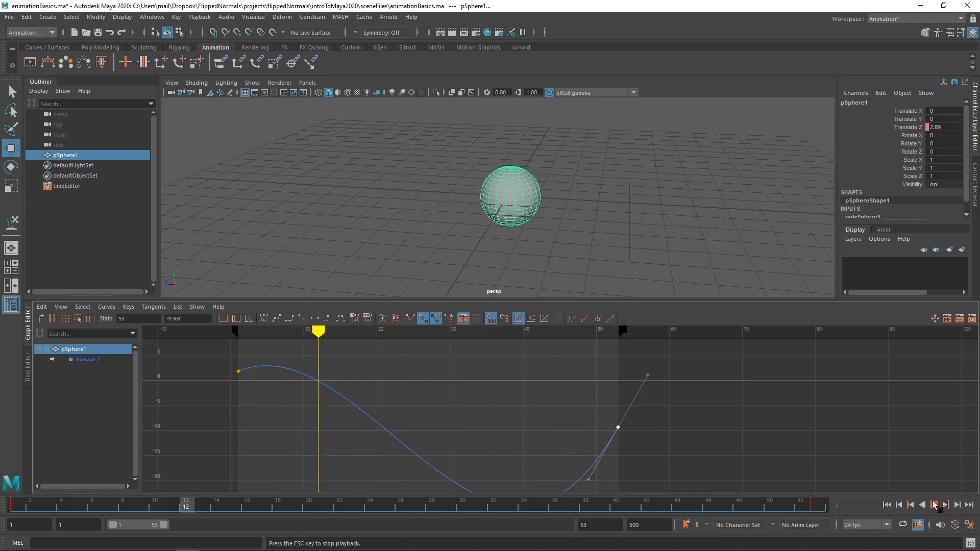
left_click(934, 505)
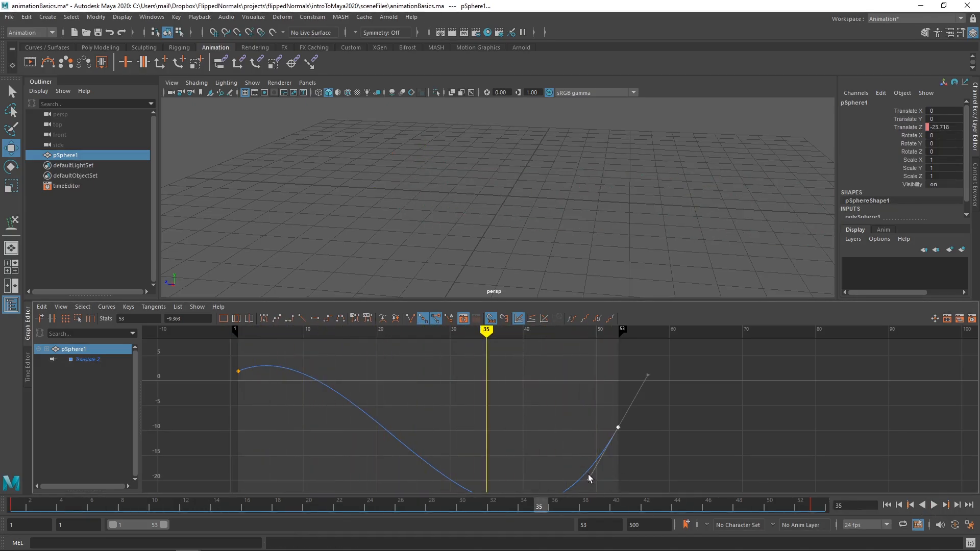
left_click_drag(595, 474, 560, 438)
Step: Select both Translate Z keys and set their tangents to Auto
left_click_drag(671, 457, 215, 346)
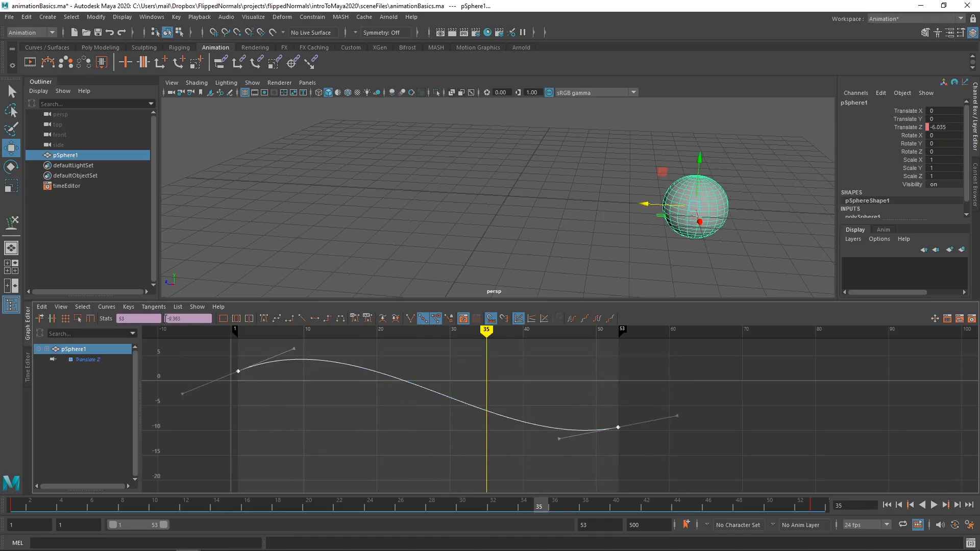
left_click(155, 307)
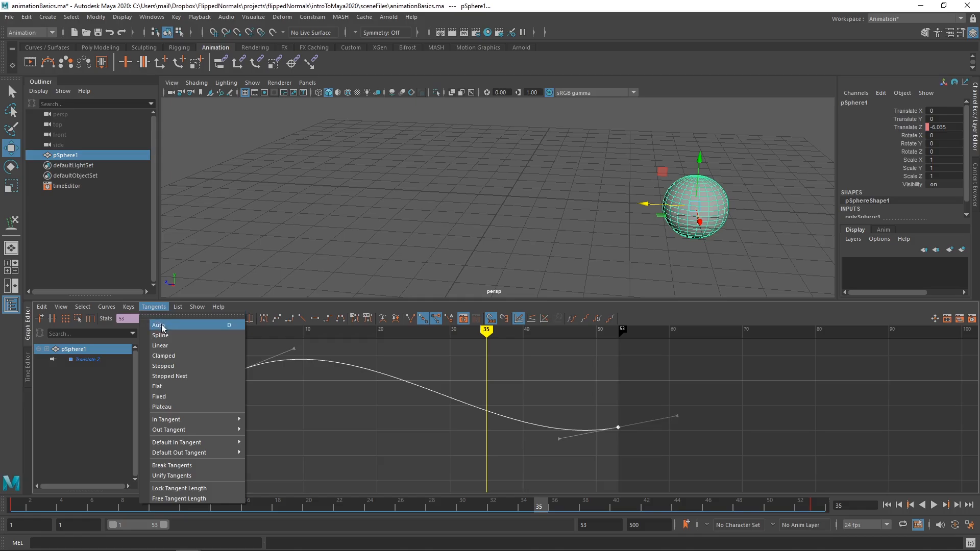
left_click(159, 326)
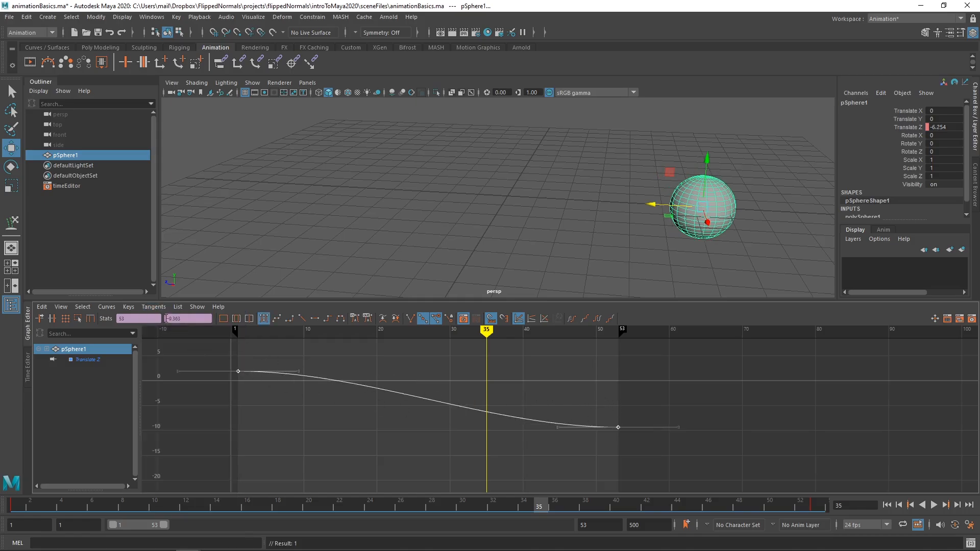
Step: Set the tangents of both keys to Linear, go to frame 1, and play the constant-speed motion
left_click(154, 307)
left_click(170, 344)
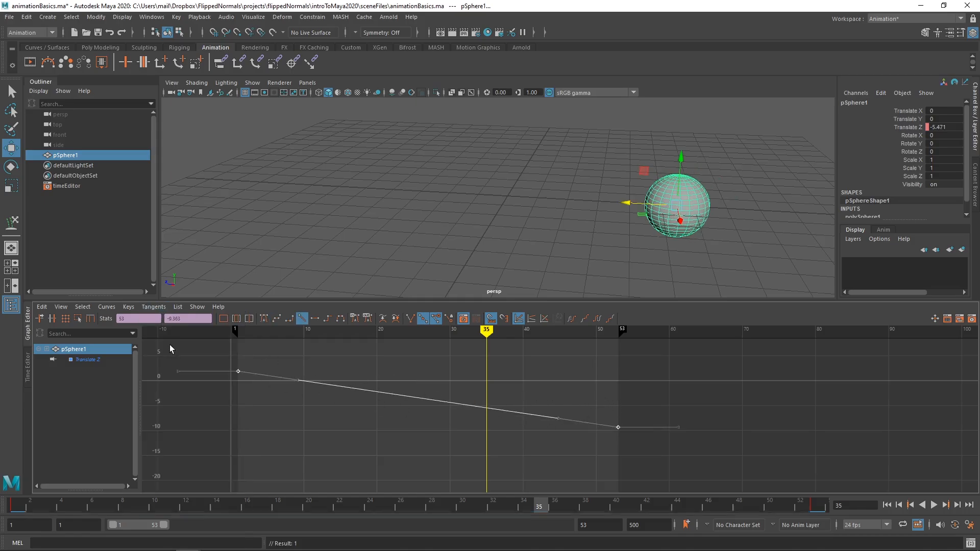
left_click(427, 363)
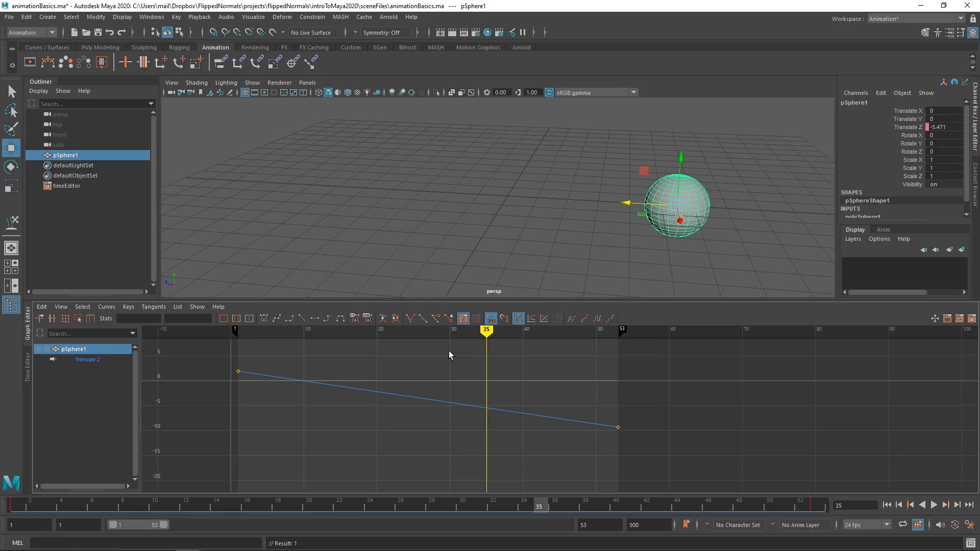
left_click_drag(488, 360, 243, 343)
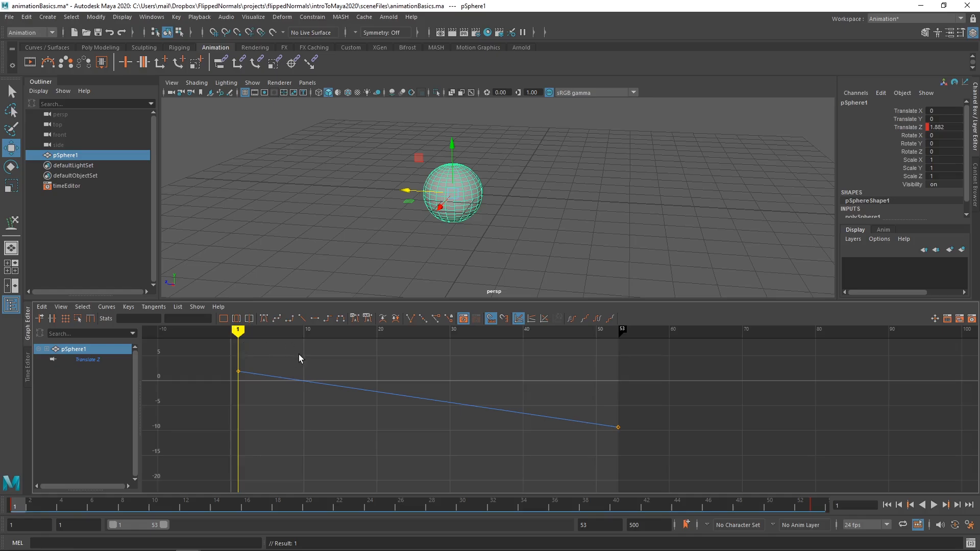
key("alt+v")
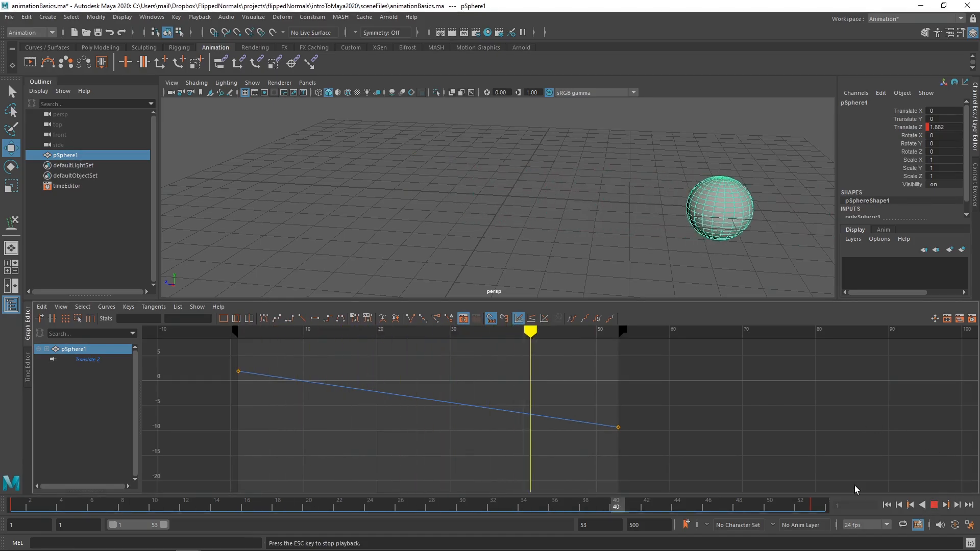
key("Escape")
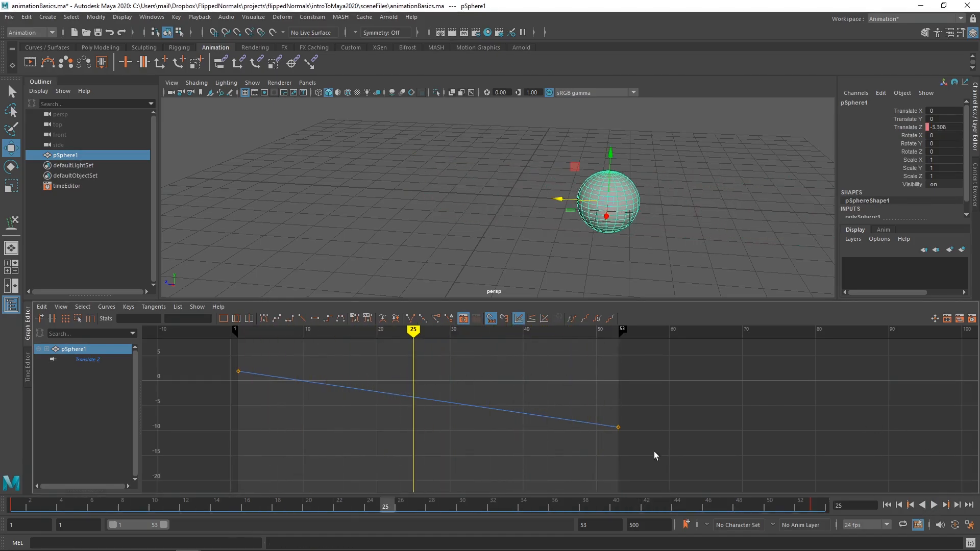
Step: Select both keys, set their tangents to Stepped, and play the animation
left_click_drag(656, 456, 193, 343)
left_click(151, 308)
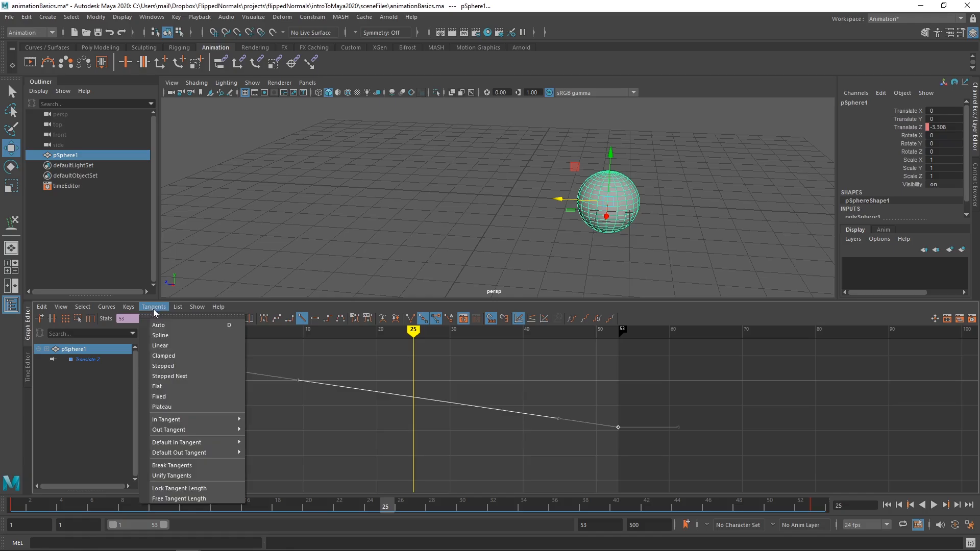
left_click(164, 367)
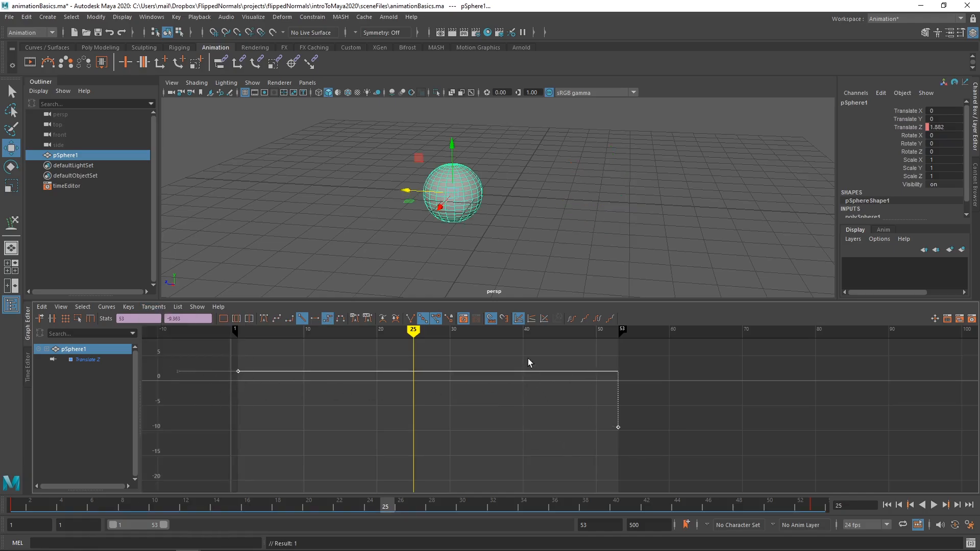
key("alt+v")
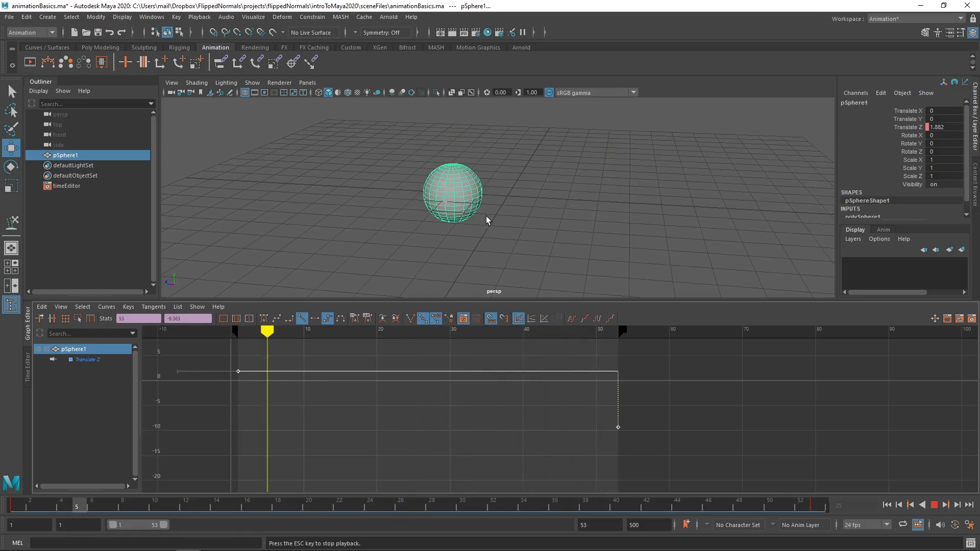
key("Escape")
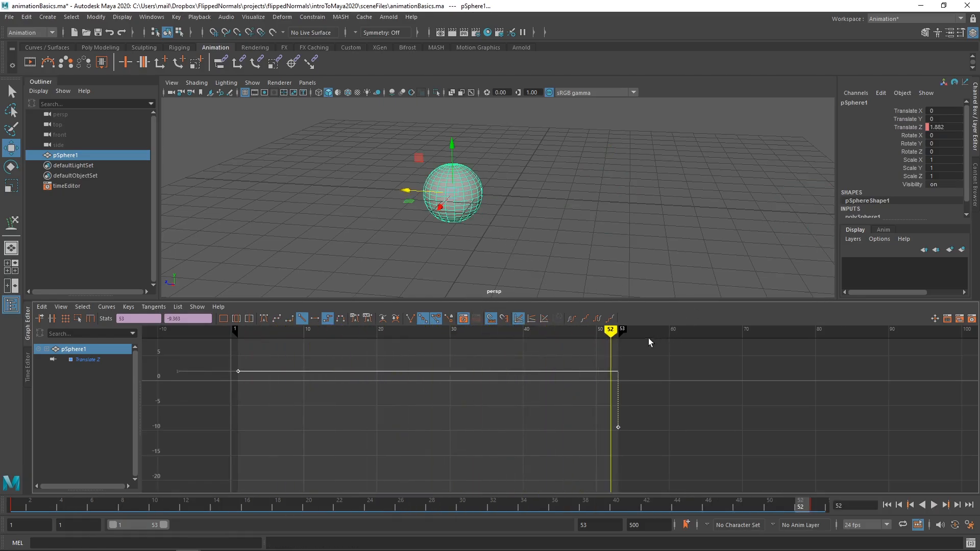
Step: Replay the stepped animation and scrub back to frame 18 and forward to frame 53 to examine the jump
key("alt+v")
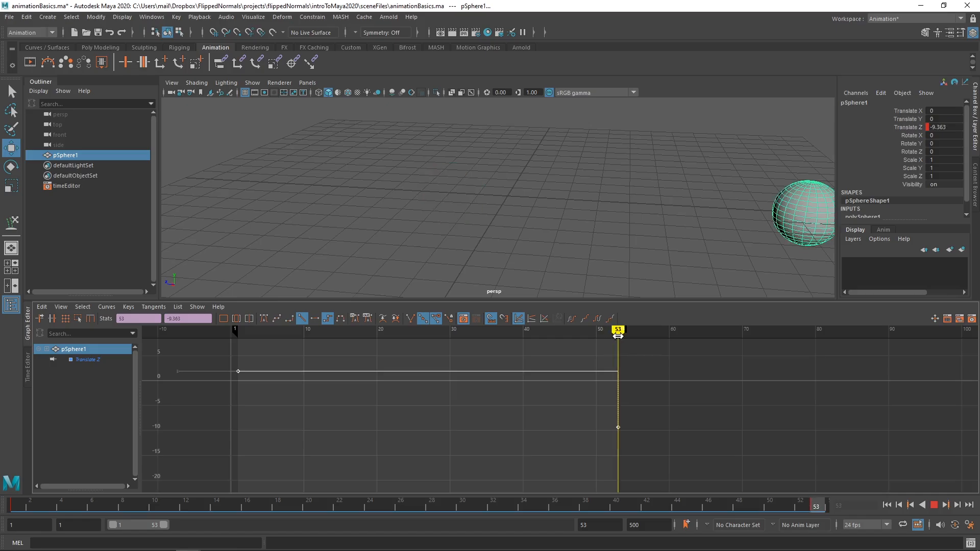
mouse_move(611, 336)
left_mouse_down()
mouse_move(464, 355)
mouse_move(281, 335)
mouse_move(361, 332)
left_mouse_up()
key("alt+v")
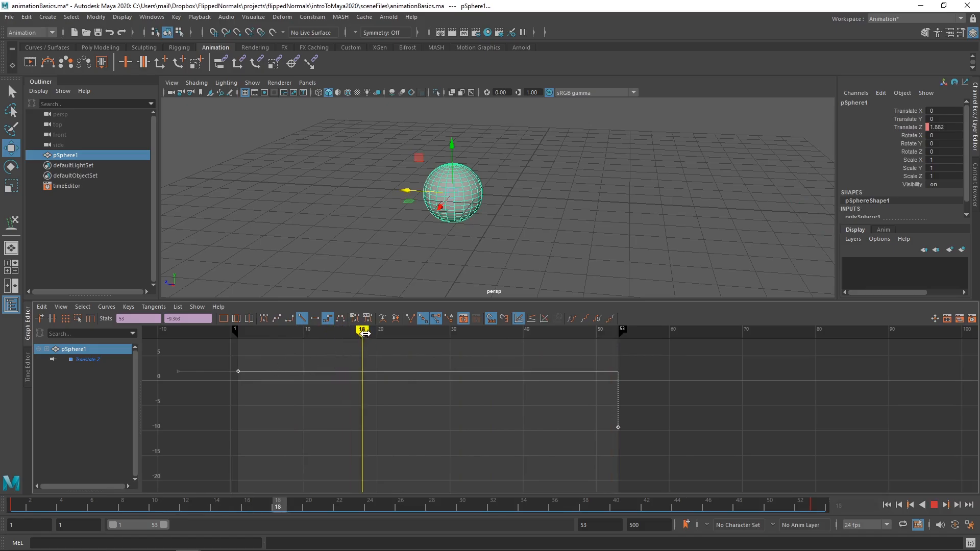
left_click_drag(547, 339, 616, 347)
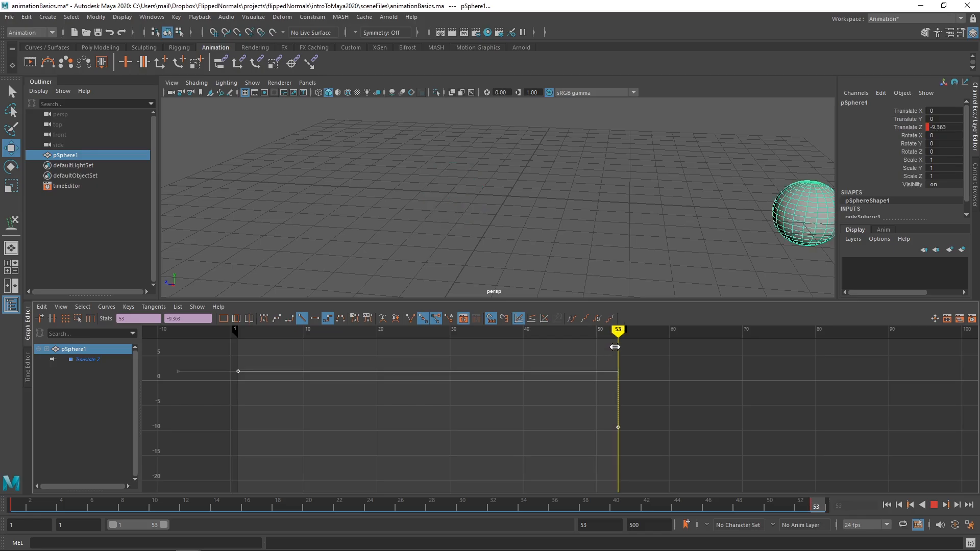
Step: Return the stepped Translate Z curve to Auto tangents on both keys
left_click_drag(657, 455, 172, 333)
left_click(153, 307)
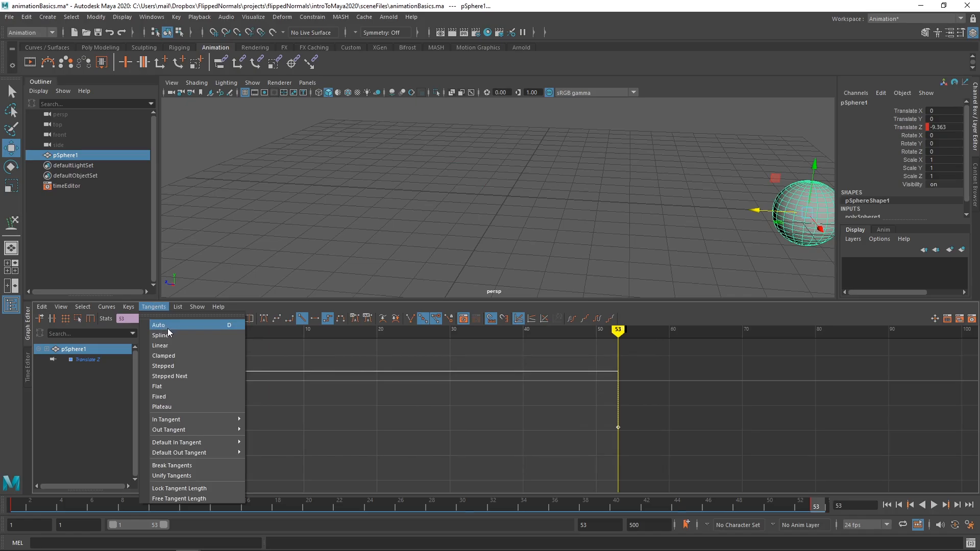
left_click(168, 328)
Step: Go to frame 24 and set a key on the sphere's Translate Z channel only
left_click_drag(437, 331, 413, 331)
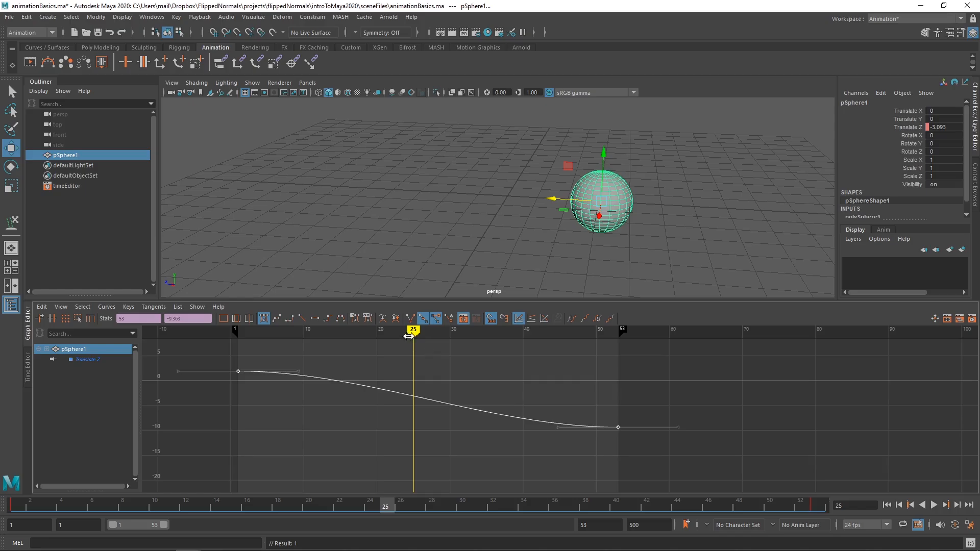
left_click_drag(413, 333, 406, 329)
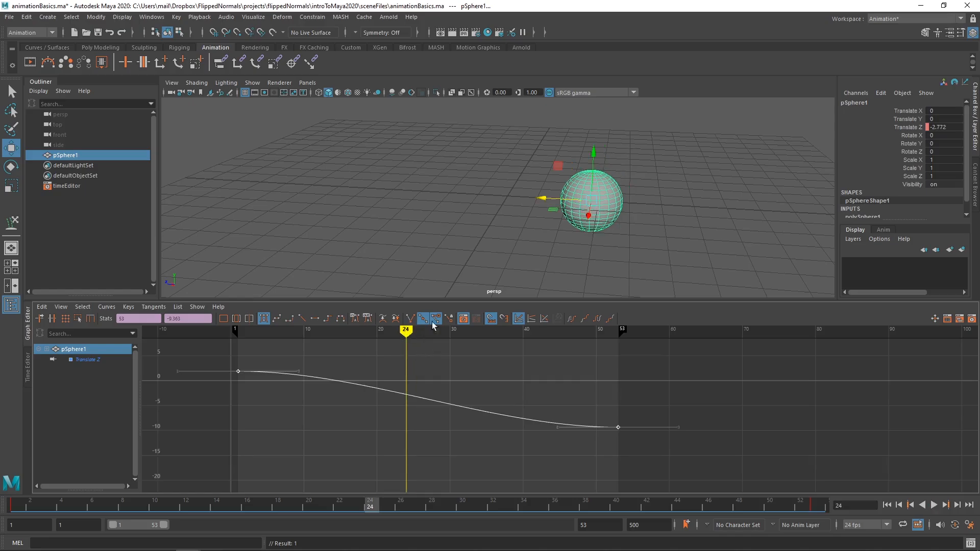
left_click(914, 130)
right_click(914, 130)
left_click(904, 145)
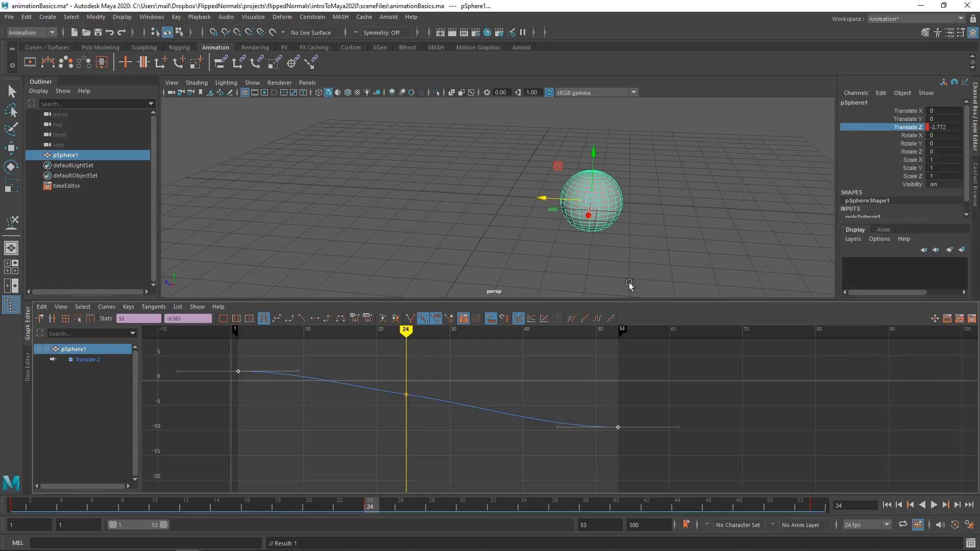
Step: Move the middle Translate Z key to frame 41 at a value of about -0.967, and play the animation
left_click_drag(443, 373, 394, 407)
mouse_move(408, 396)
middle_mouse_down()
mouse_move(416, 382)
mouse_move(480, 376)
mouse_move(482, 390)
mouse_move(405, 426)
mouse_move(586, 372)
mouse_move(531, 386)
middle_mouse_up()
left_click_drag(405, 331, 209, 330)
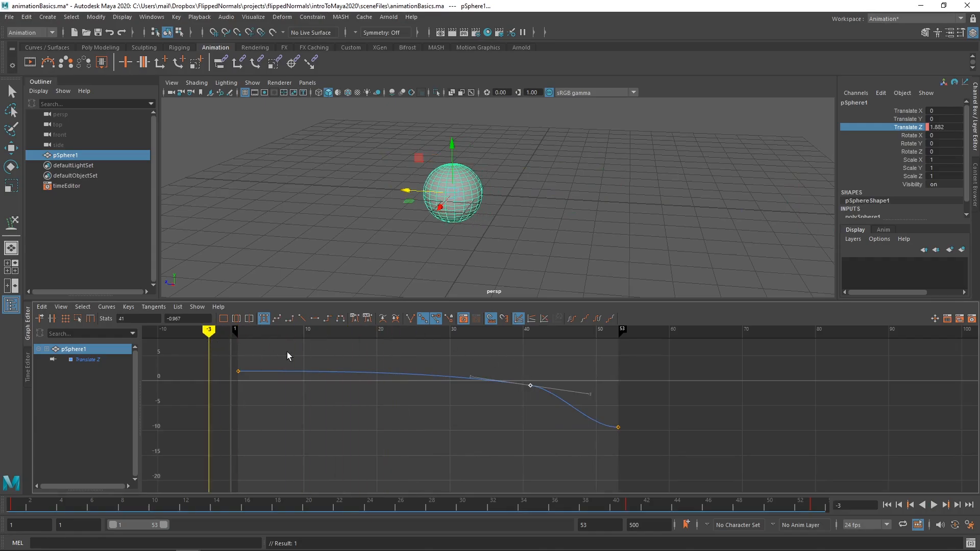
key("alt+v")
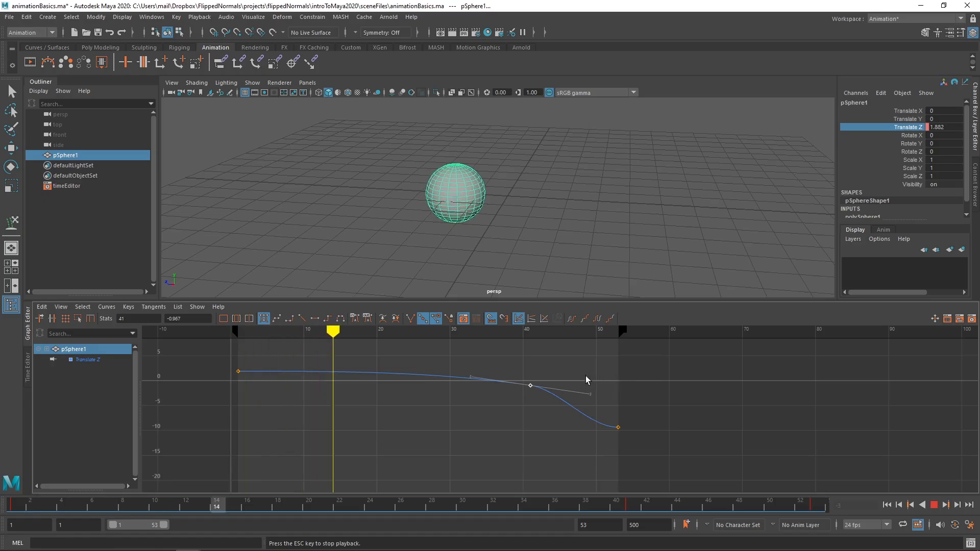
key("Escape")
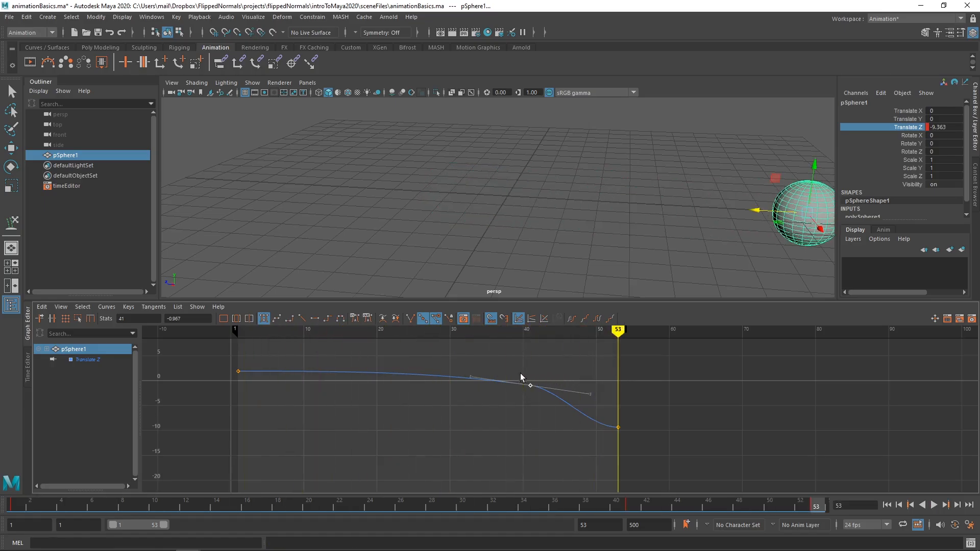
Step: Move the middle Translate Z key to frame 45 at a value of about -1.683, and play the animation
middle_click_drag(530, 389, 562, 390)
key("alt+v")
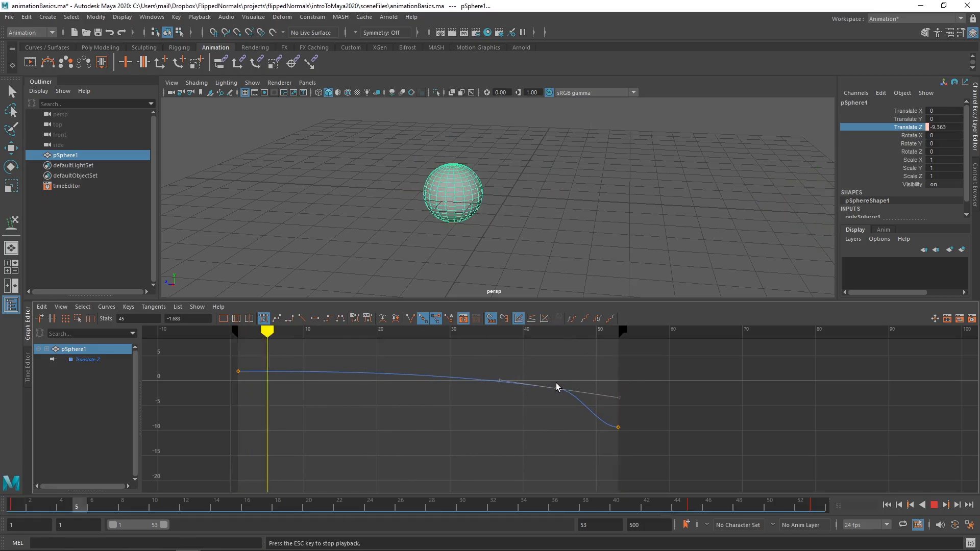
key("Escape")
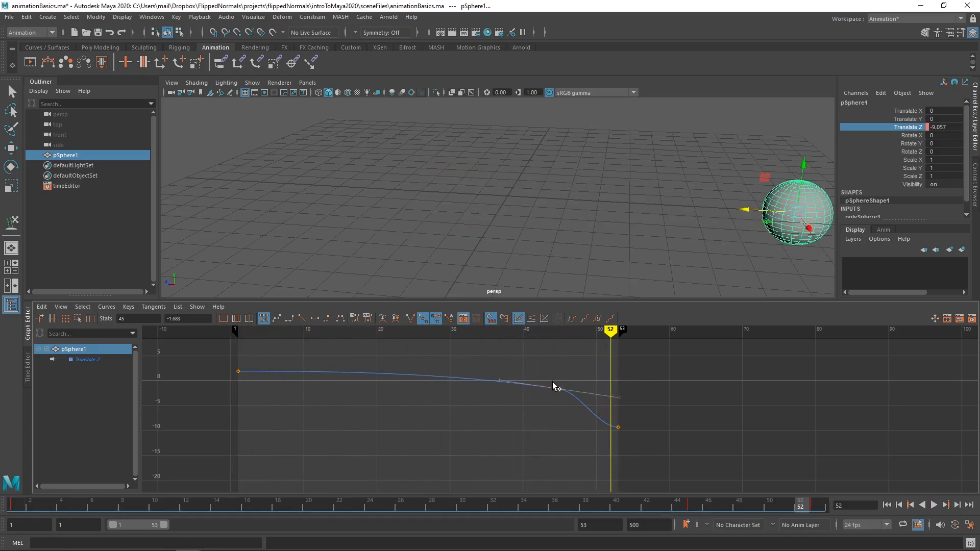
Step: Go to frame 1 and set a key on all of the sphere's Translate, Rotate and Scale channels
left_click_drag(913, 111, 913, 131)
left_click(913, 128)
left_click_drag(910, 113, 914, 176)
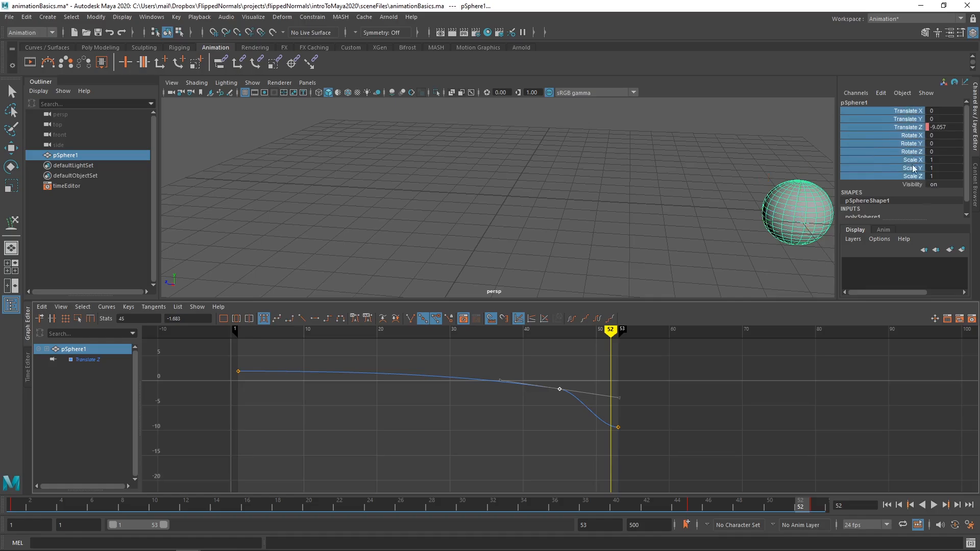
right_click(913, 119)
left_click(625, 210)
left_click_drag(246, 333, 236, 330)
right_click(901, 134)
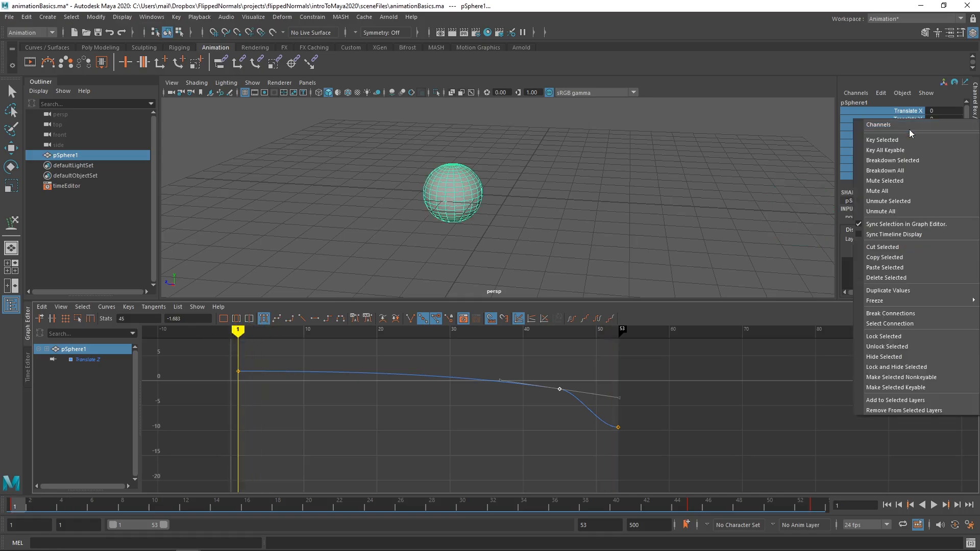
left_click(909, 136)
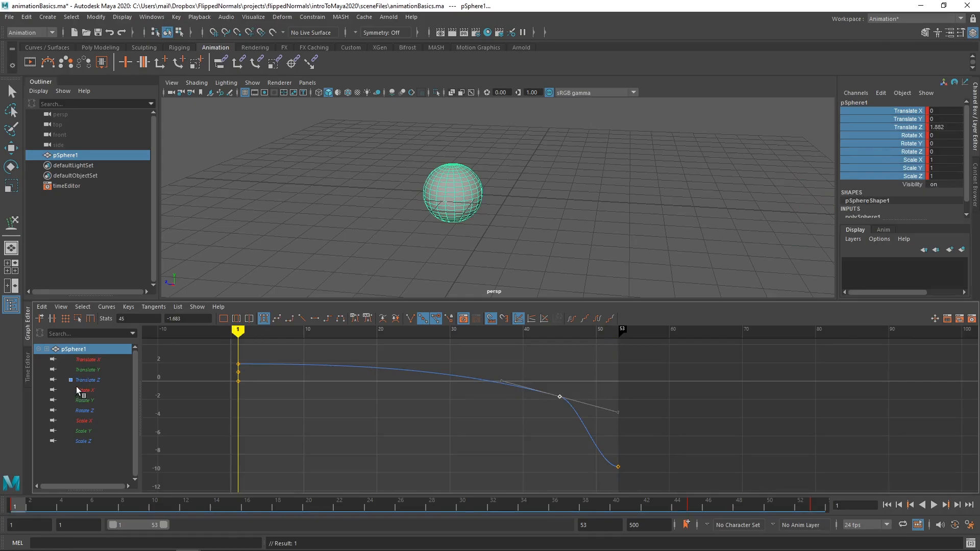
Step: Go to frame 53 and key the same Translate, Rotate and Scale channels there
left_click_drag(601, 512, 873, 527)
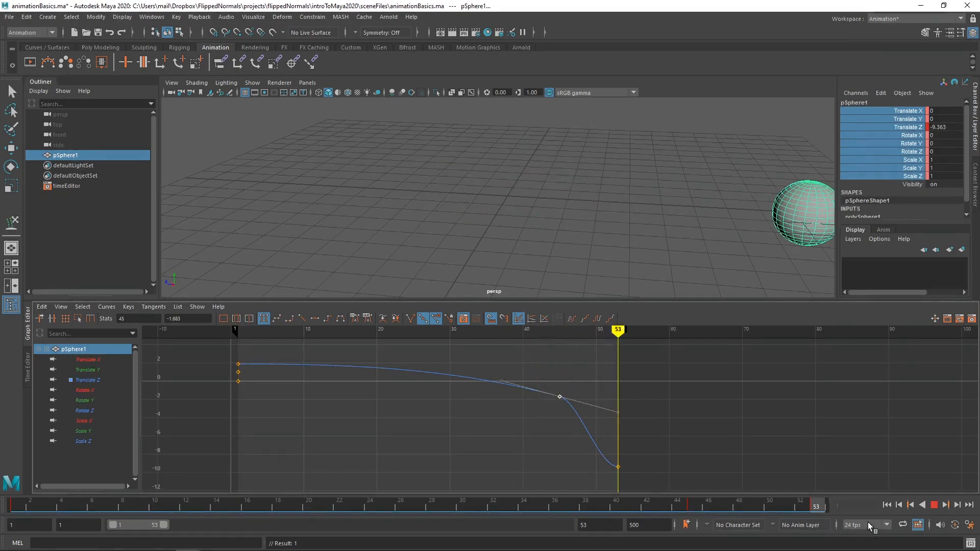
right_click(919, 133)
left_click(917, 152)
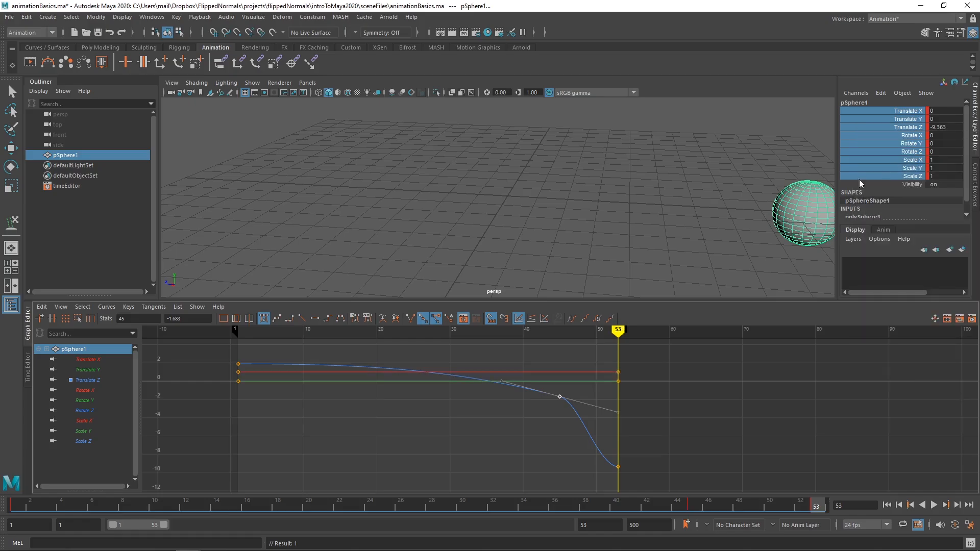
Step: Transform the sphere to about translate -0.45, -0.047, -10.407, rotate -26.211, -11.16, 7.201 and scale 1.218, 1.025, 0.854
left_click(908, 144)
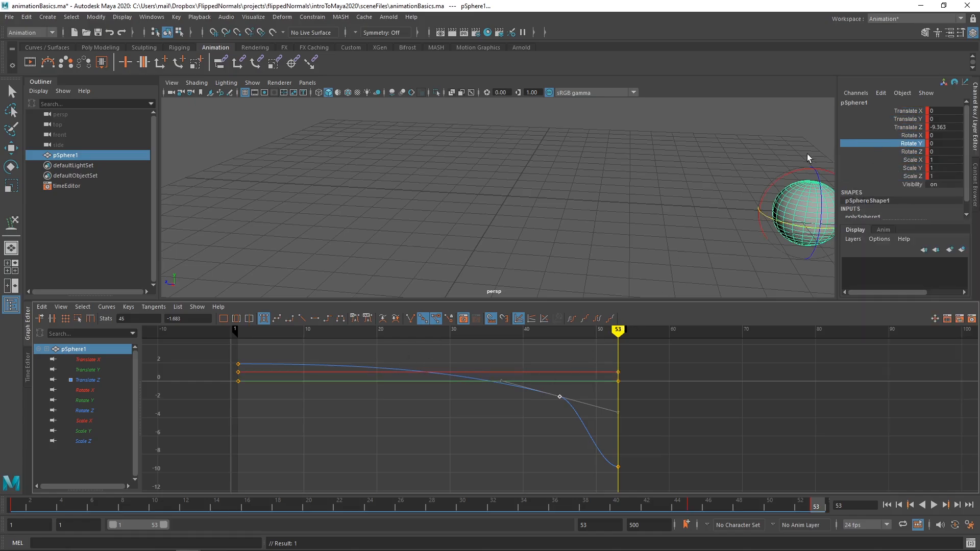
middle_click_drag(807, 158, 694, 143)
left_click(920, 137)
left_click(922, 119)
left_click(920, 111)
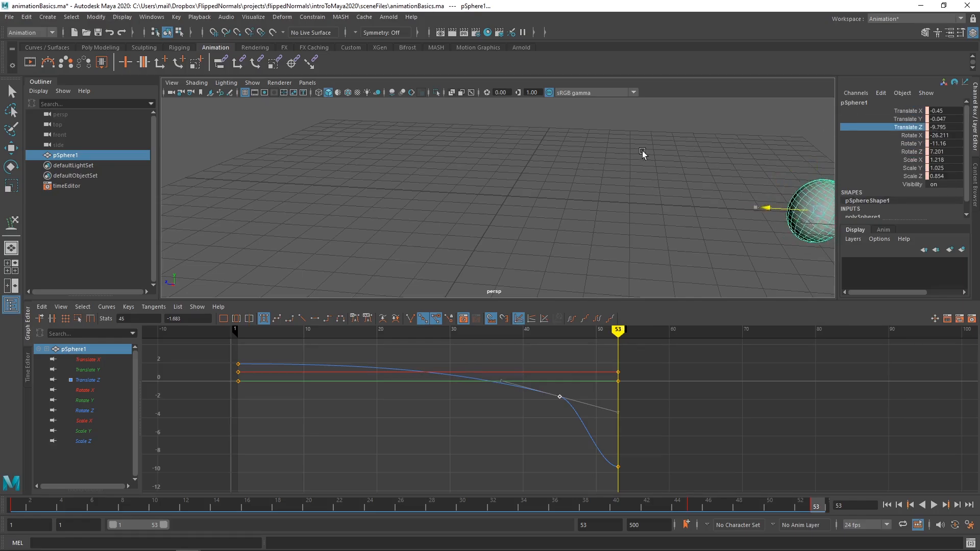
middle_click_drag(641, 149, 631, 148)
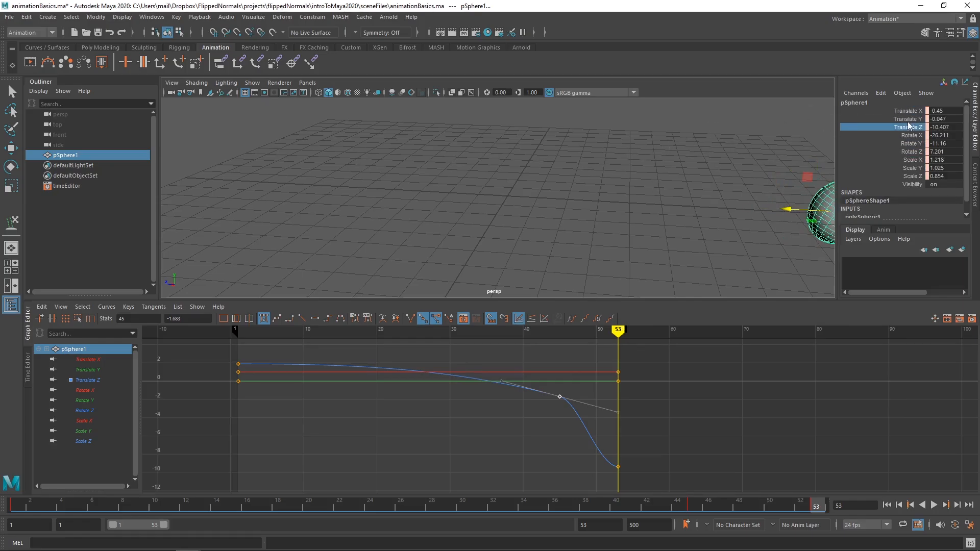
Step: Key the sphere's changed Translate, Rotate and Scale values at frame 53
left_click_drag(908, 112, 907, 178)
right_click(914, 149)
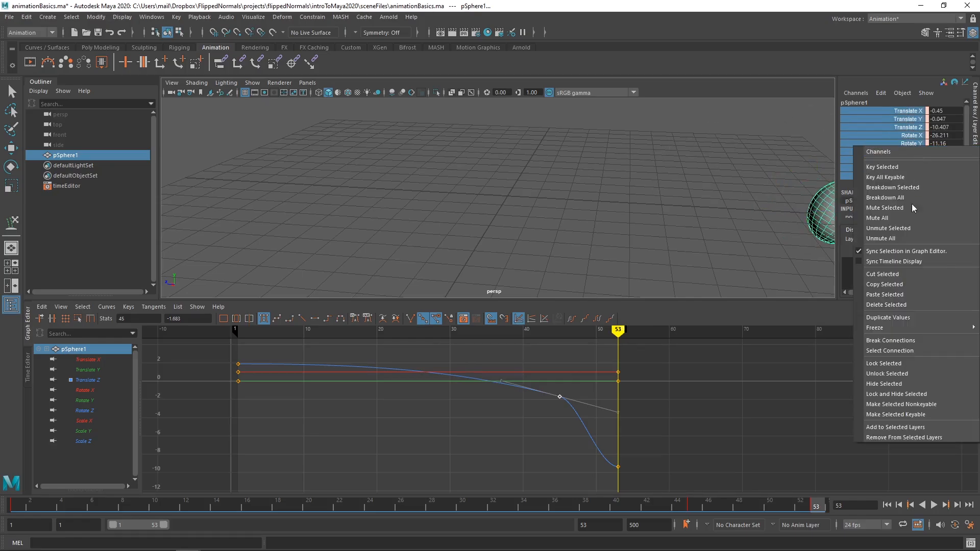
left_click(914, 172)
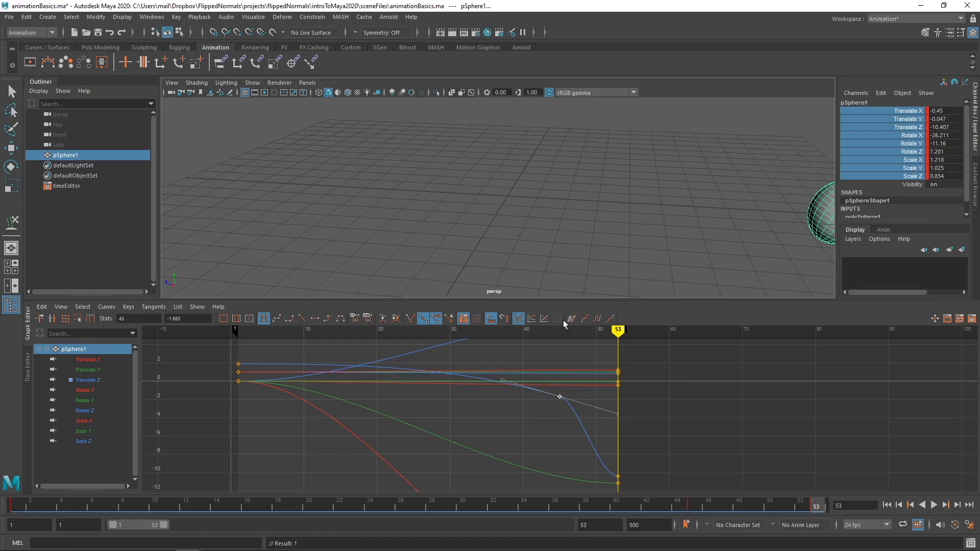
Step: Examine the sphere's animation curves together, and then one channel at a time from Translate X through Scale Z
right_click_drag(574, 369, 538, 369, "alt")
middle_click_drag(590, 384, 584, 371, "alt")
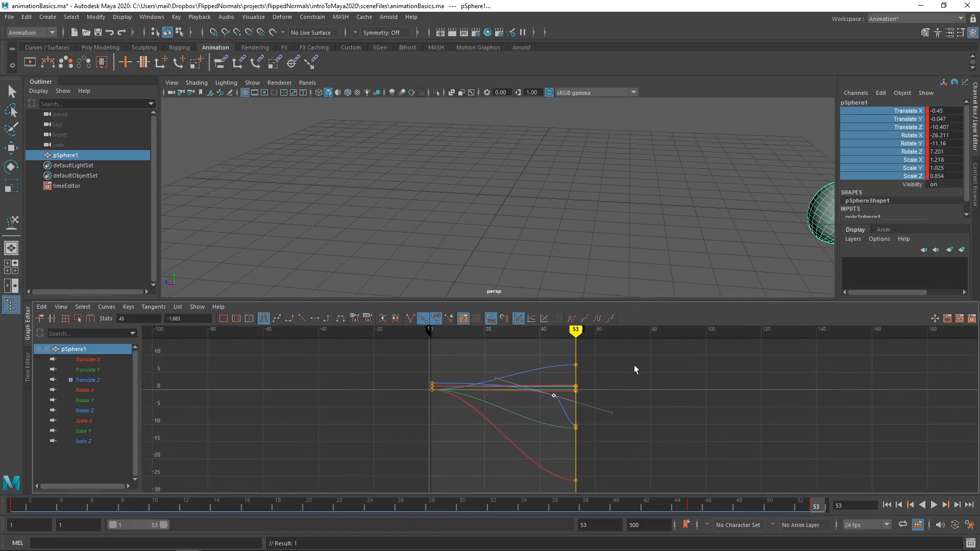
left_click(629, 364)
left_click(577, 365)
left_click(95, 358)
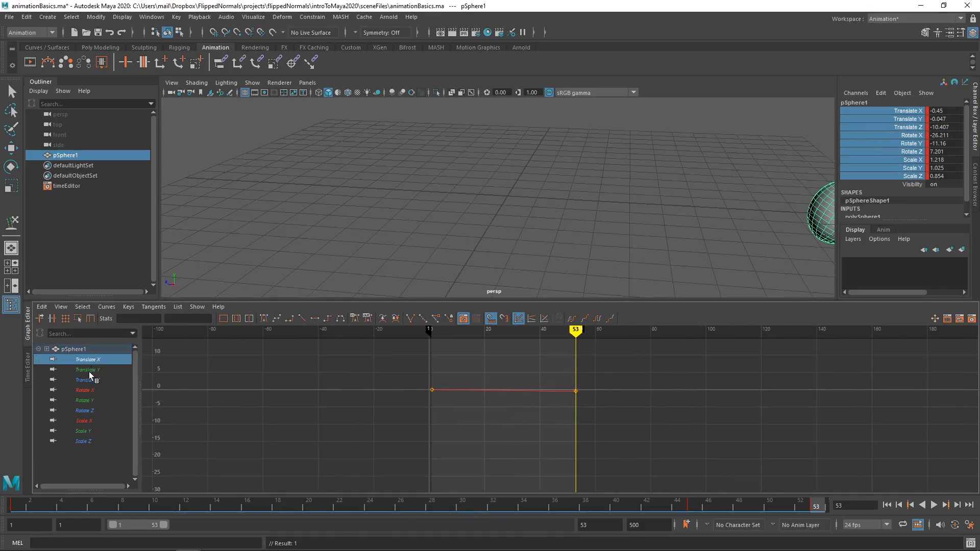
left_click(89, 371)
left_click(90, 381)
left_click(90, 391)
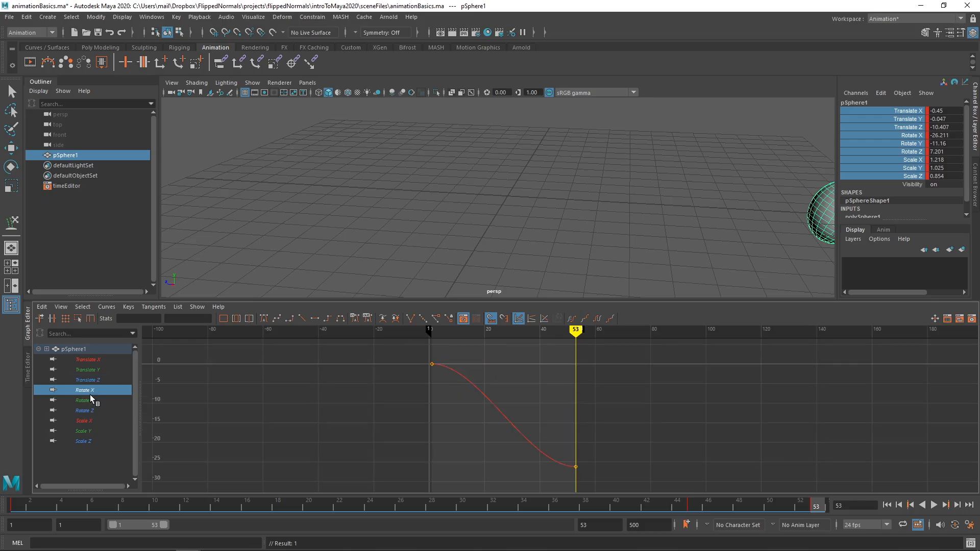
left_click(90, 401)
left_click(89, 411)
left_click(88, 422)
left_click(88, 431)
left_click(89, 441)
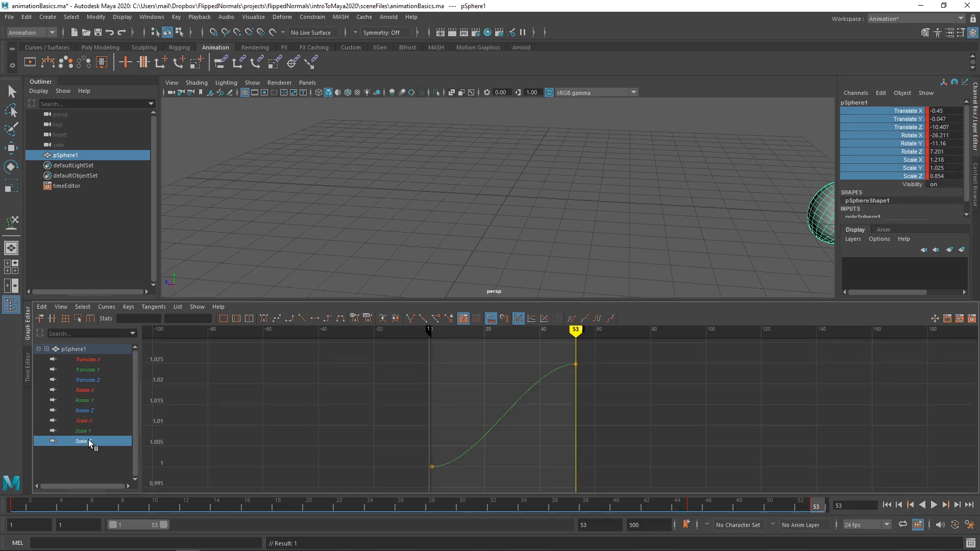
left_click(88, 432)
left_click(89, 420)
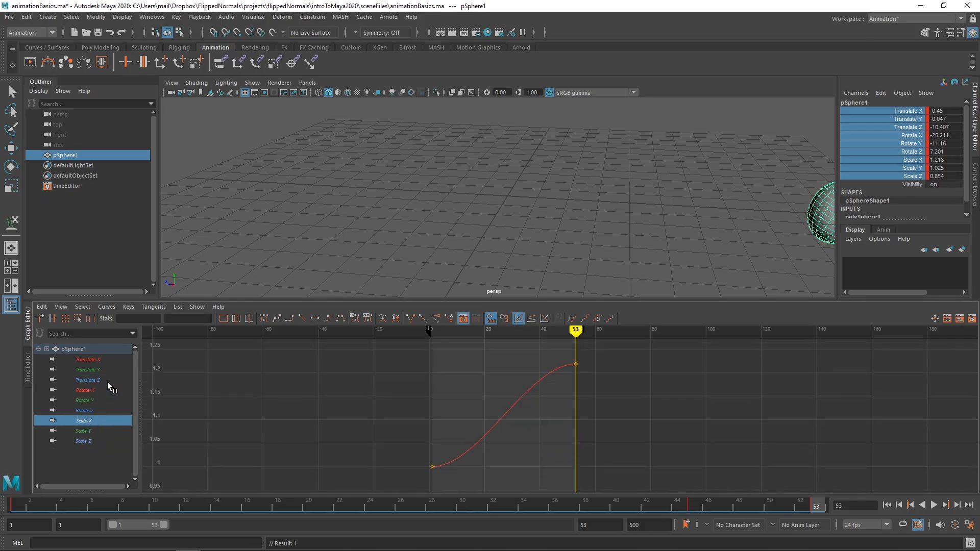
Step: Go to frame 26, turn the sphere's Visibility off and set a key on that channel
mouse_move(575, 332)
left_mouse_down()
mouse_move(503, 327)
mouse_move(525, 328)
left_mouse_up()
left_click(906, 184)
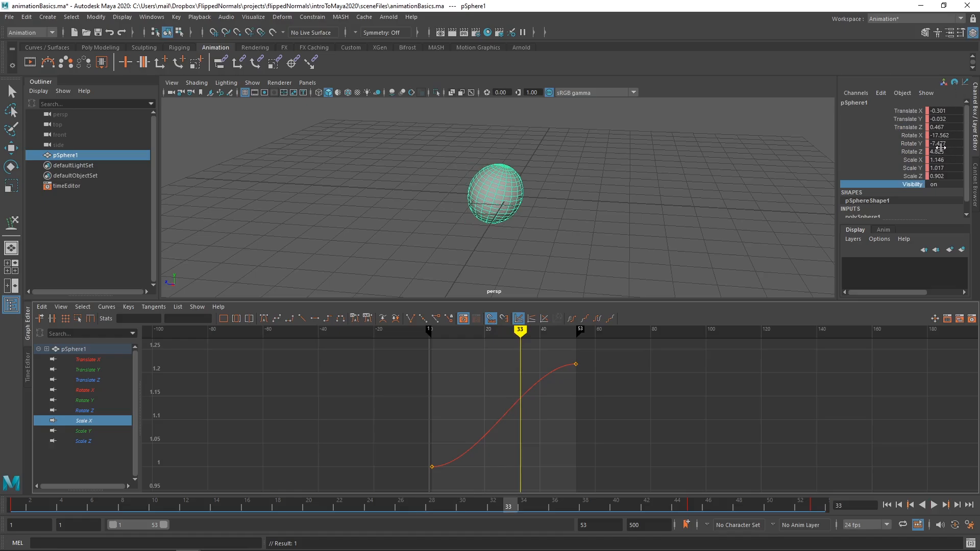
left_click(501, 329)
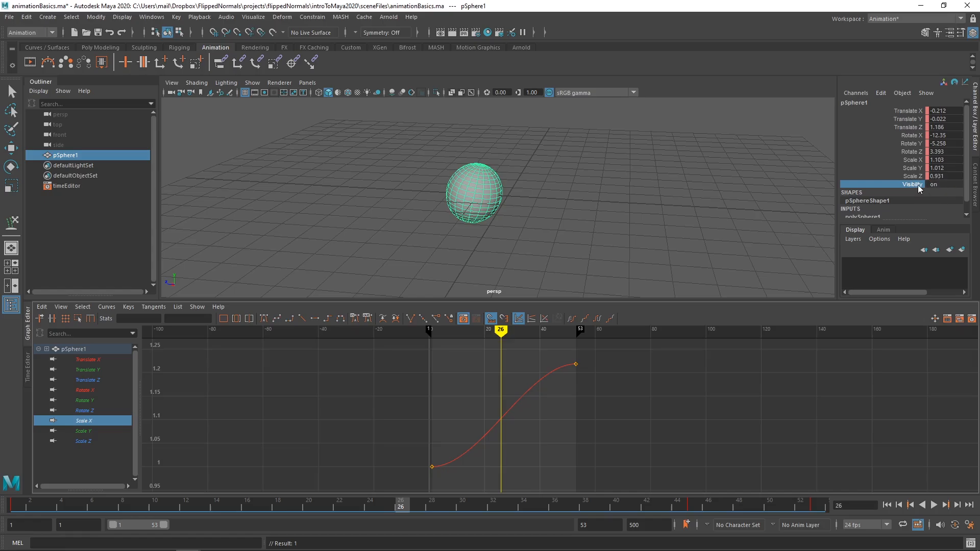
double_click(937, 184)
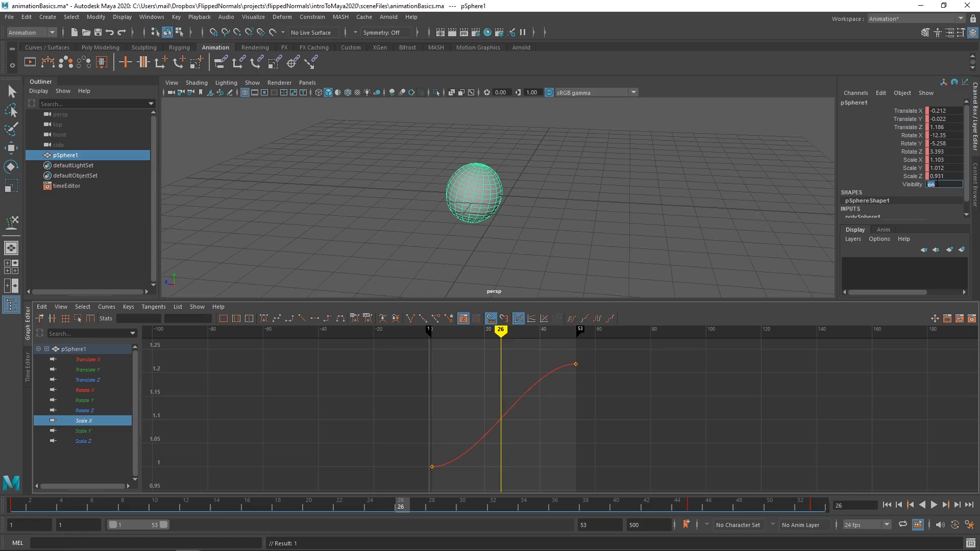
type("0")
key("Return")
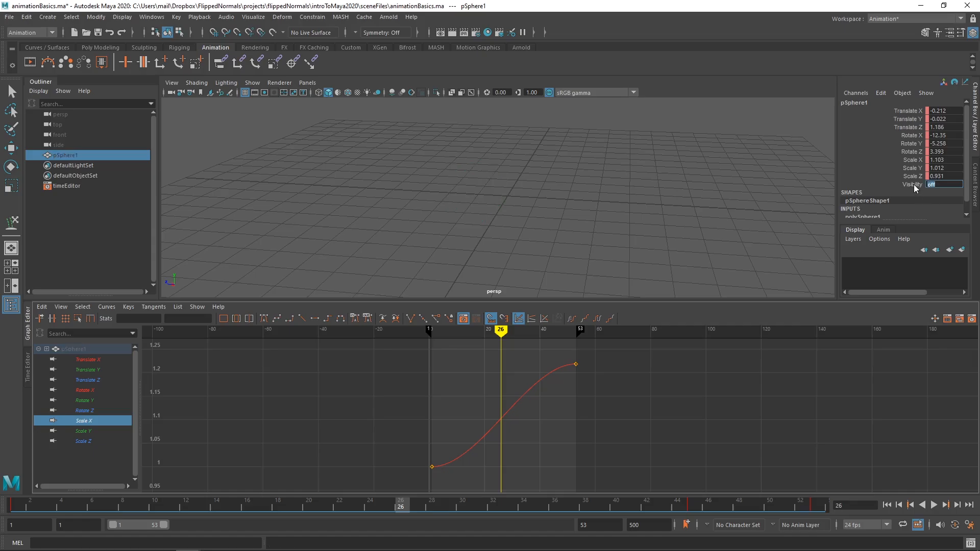
right_click(914, 183)
left_click(909, 204)
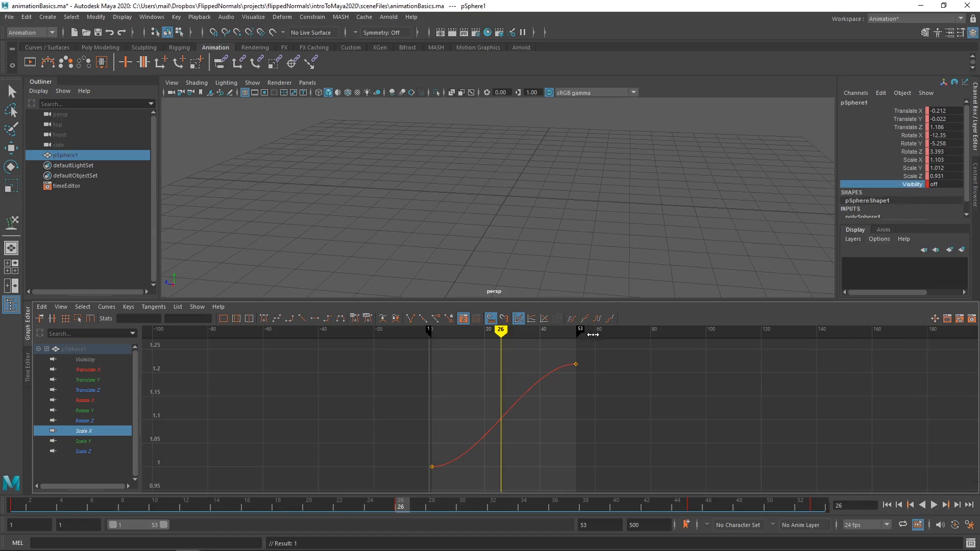
Step: Go to frame 27, set the sphere's Visibility to 1 and key that channel
left_click(504, 331)
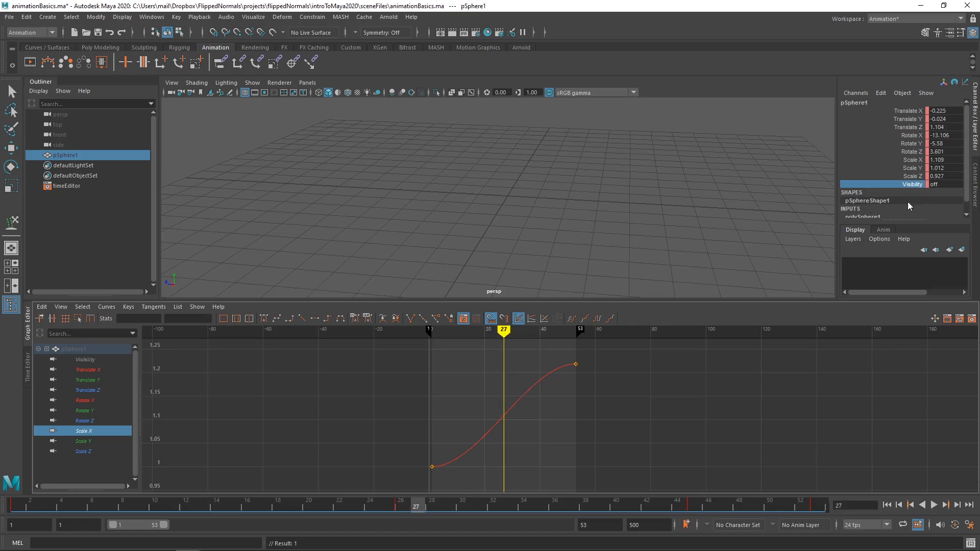
double_click(938, 185)
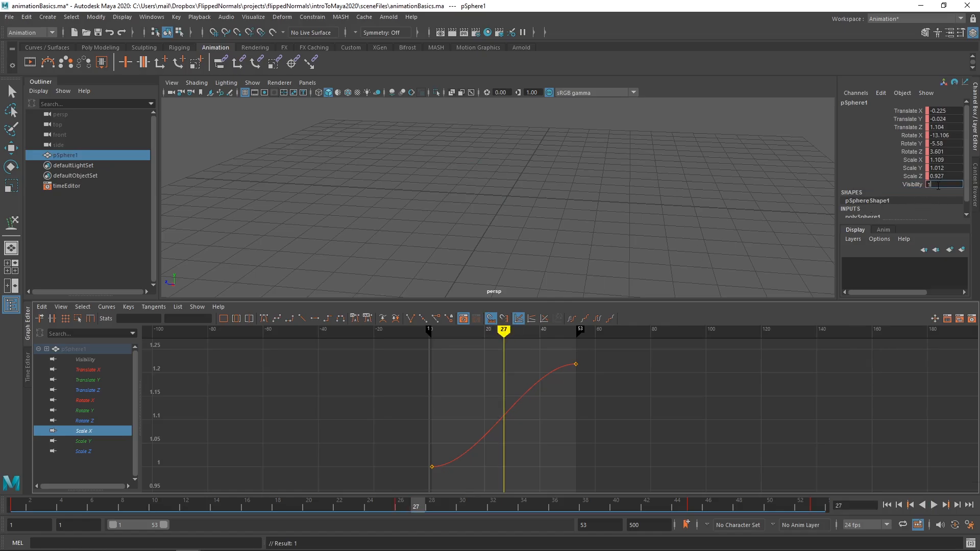
key("Return")
right_click(906, 185)
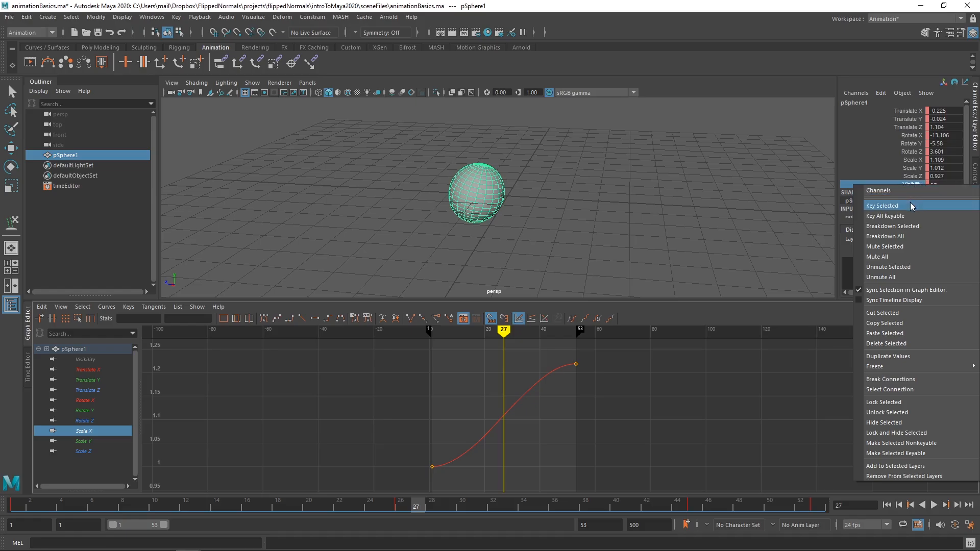
left_click(911, 202)
Step: Play the animation and scrub back to frame 20 to check the sphere's visibility switch
key("alt+v")
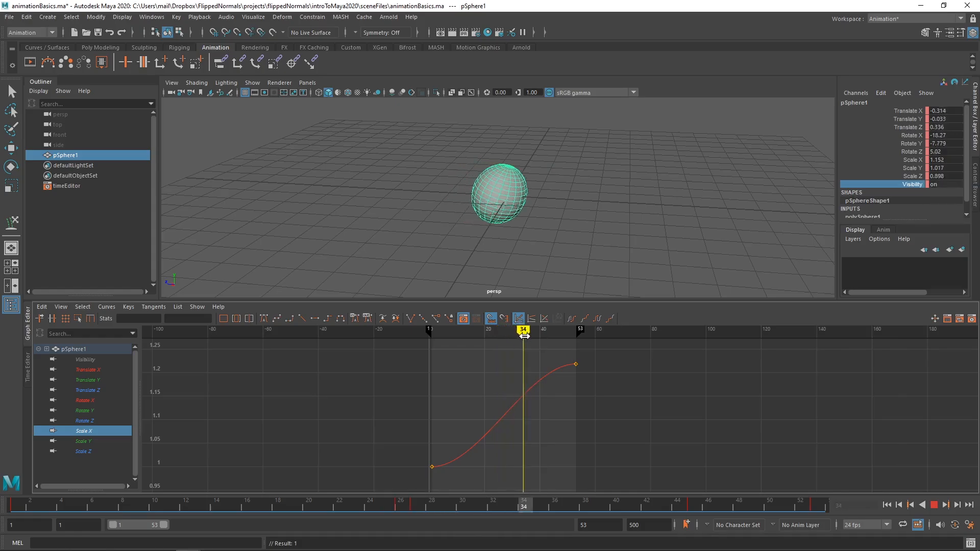
key("alt+v")
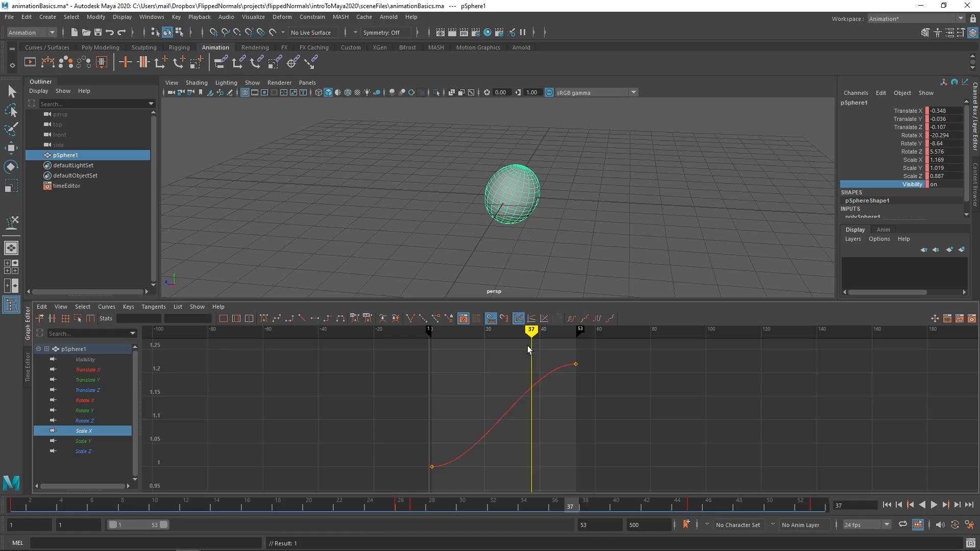
mouse_move(530, 332)
left_mouse_down()
mouse_move(497, 332)
mouse_move(531, 332)
left_mouse_up()
left_click(936, 187)
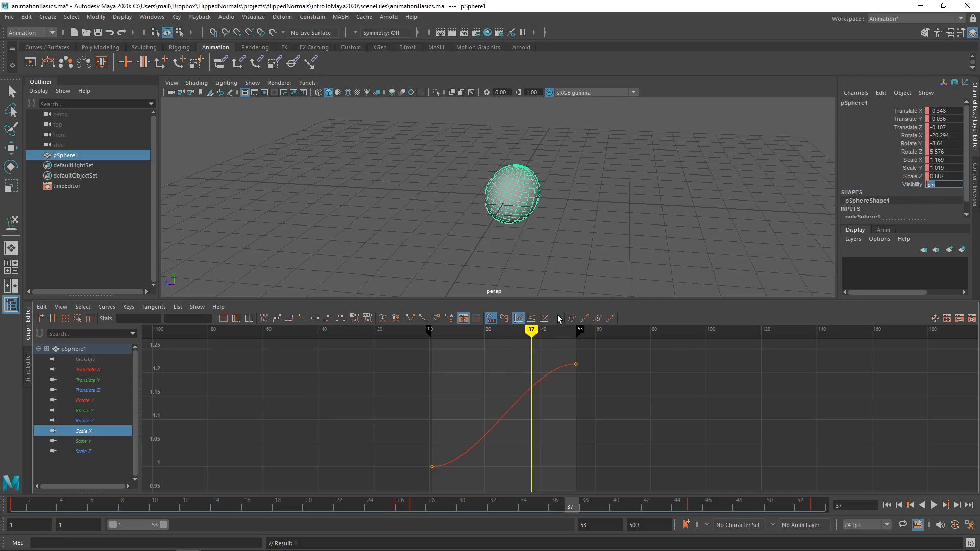
mouse_move(533, 332)
left_mouse_down()
mouse_move(470, 337)
mouse_move(506, 337)
mouse_move(483, 333)
left_mouse_up()
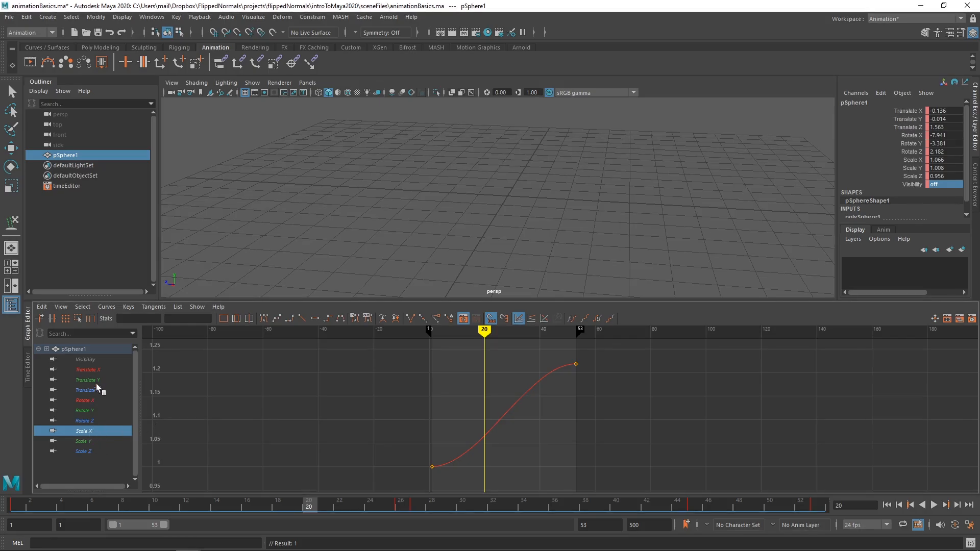
Step: Isolate the Translate X curve in the Graph Editor and inspect its shape between frames 1 and 53
left_click(94, 369)
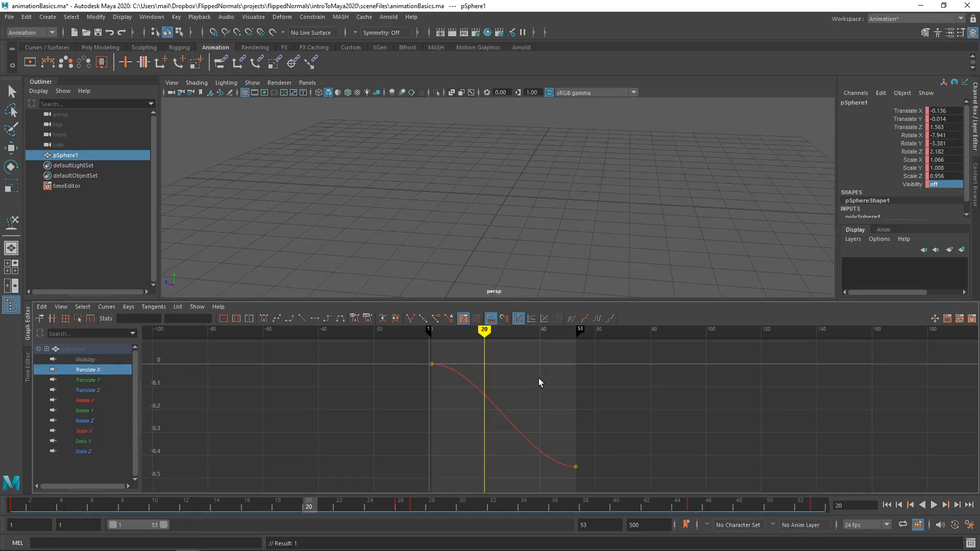
right_click_drag(518, 386, 527, 400, "alt")
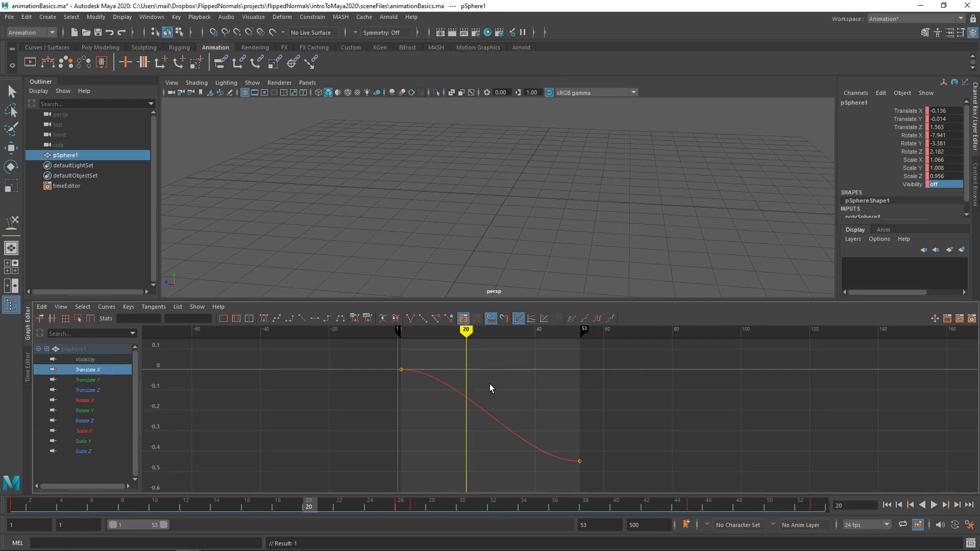
right_click_drag(490, 385, 518, 375, "alt")
middle_click_drag(518, 375, 667, 379, "alt")
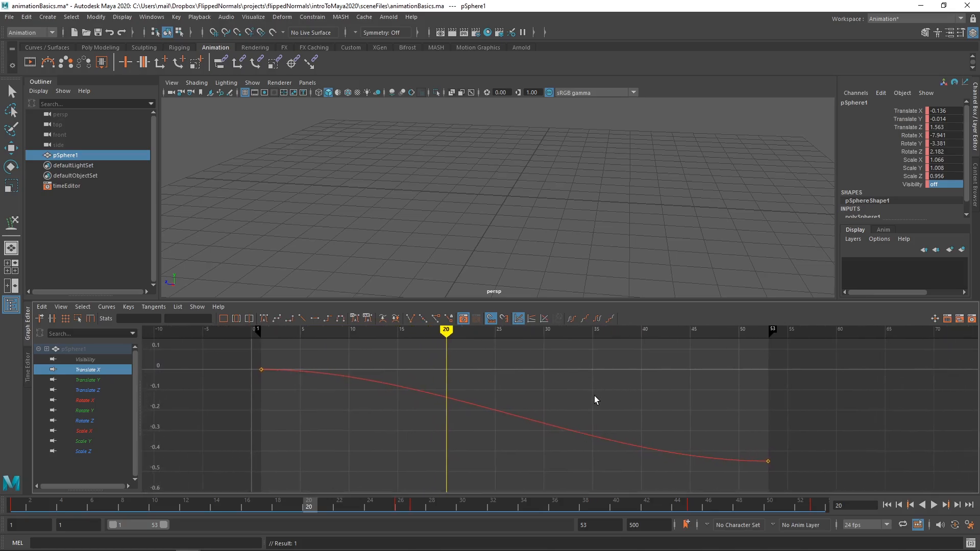
right_click_drag(596, 394, 619, 392, "alt")
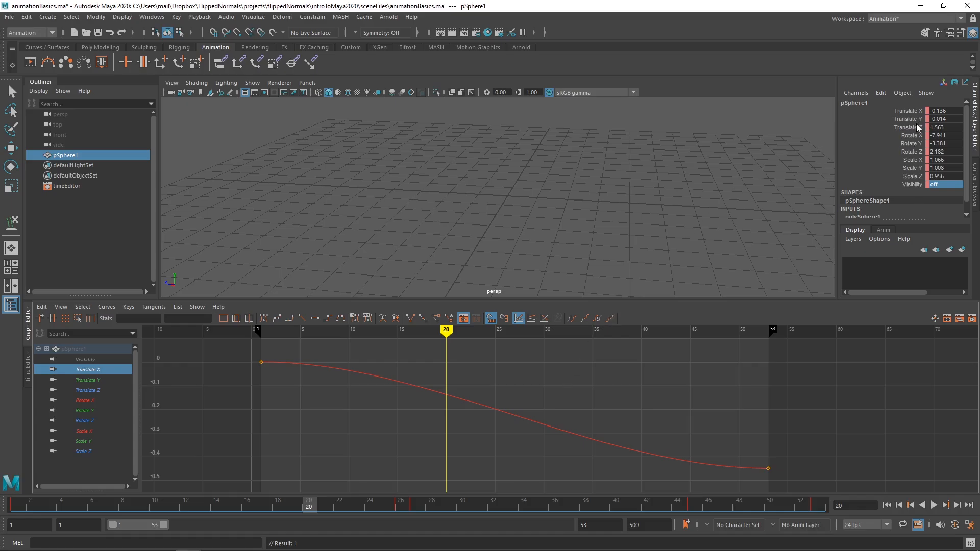
Step: Delete all keys from all of the sphere's animation curves and make the sphere visible again
left_click(84, 350)
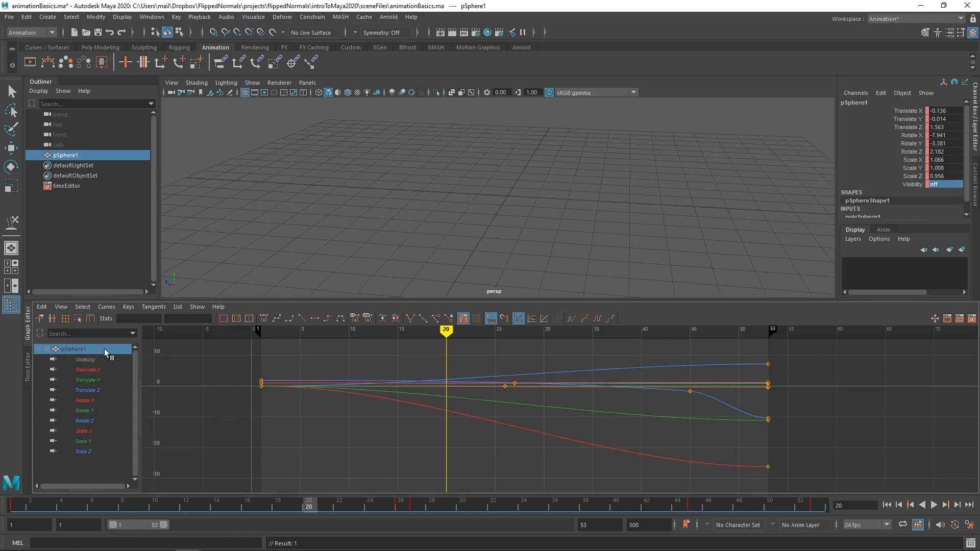
left_click_drag(789, 366, 219, 493)
key("w")
key("Delete")
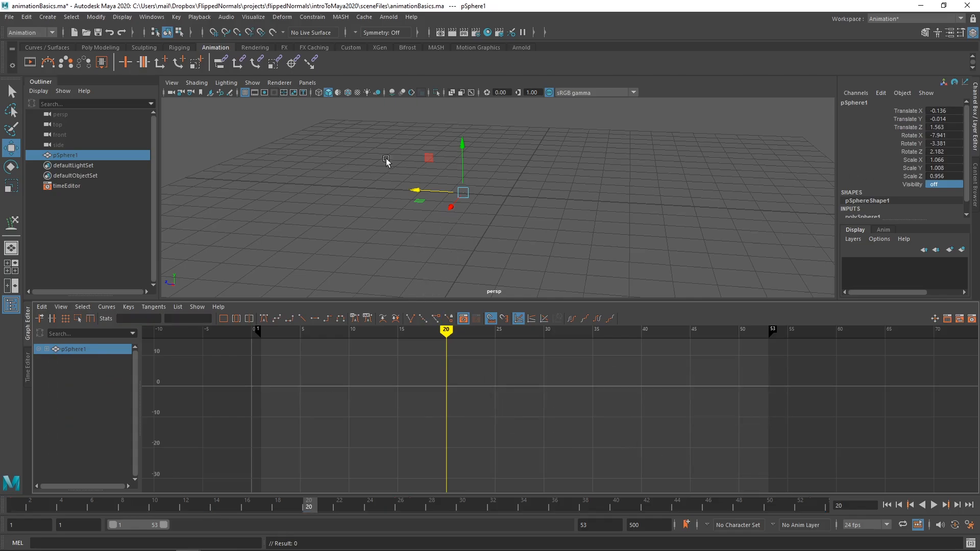
left_click(92, 154)
key("h")
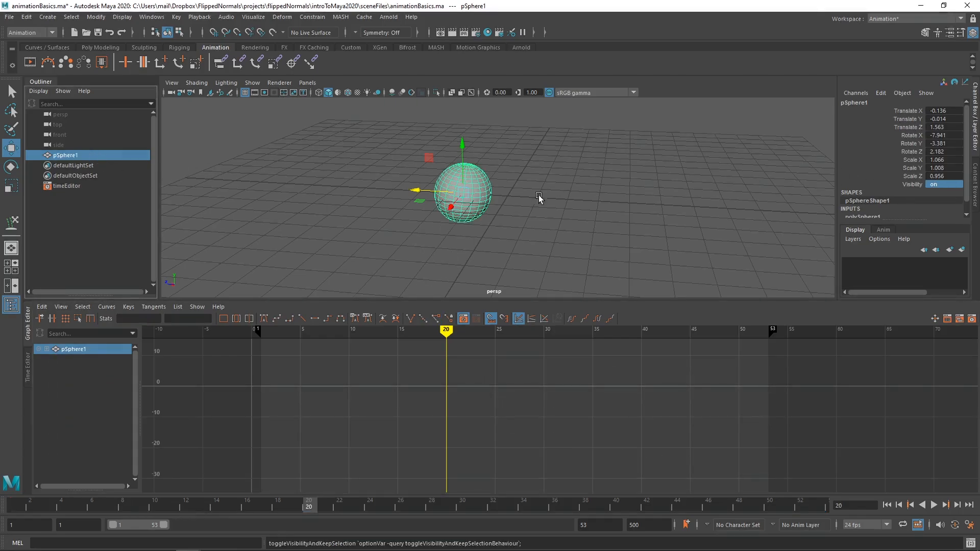
Step: Reset all of the sphere's Translate and Rotate channels to 0 and its Scale X, Y and Z to 1
left_click_drag(942, 111, 933, 147)
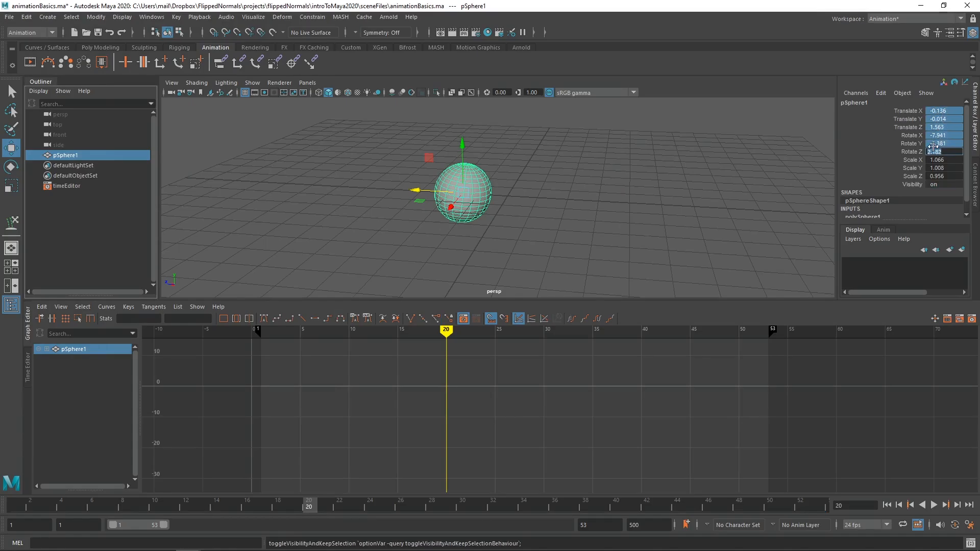
key("Return")
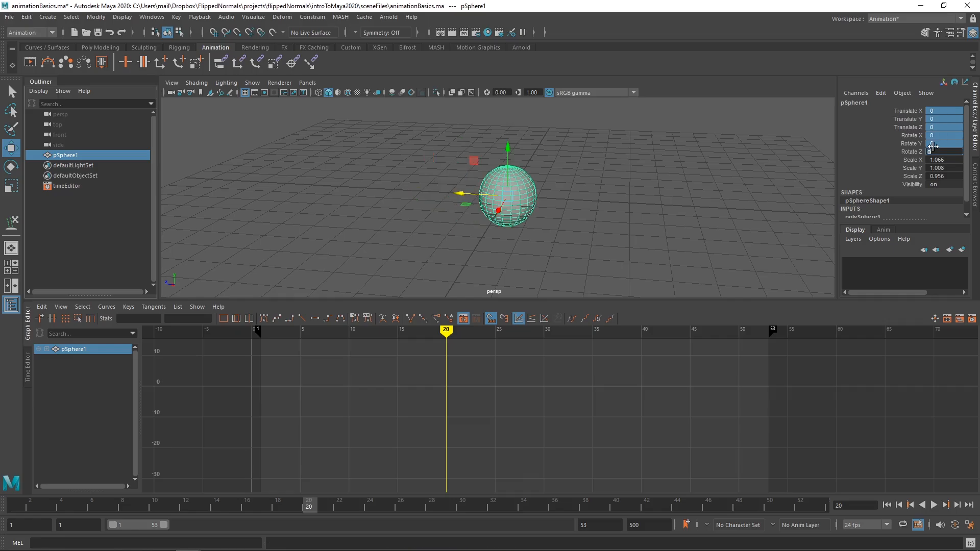
left_click_drag(944, 160, 941, 176)
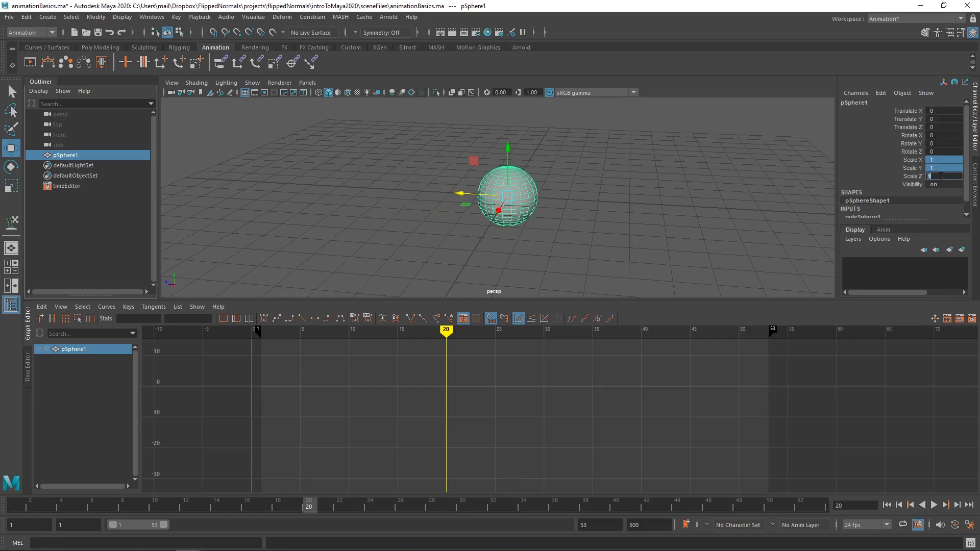
type("1")
key("Return")
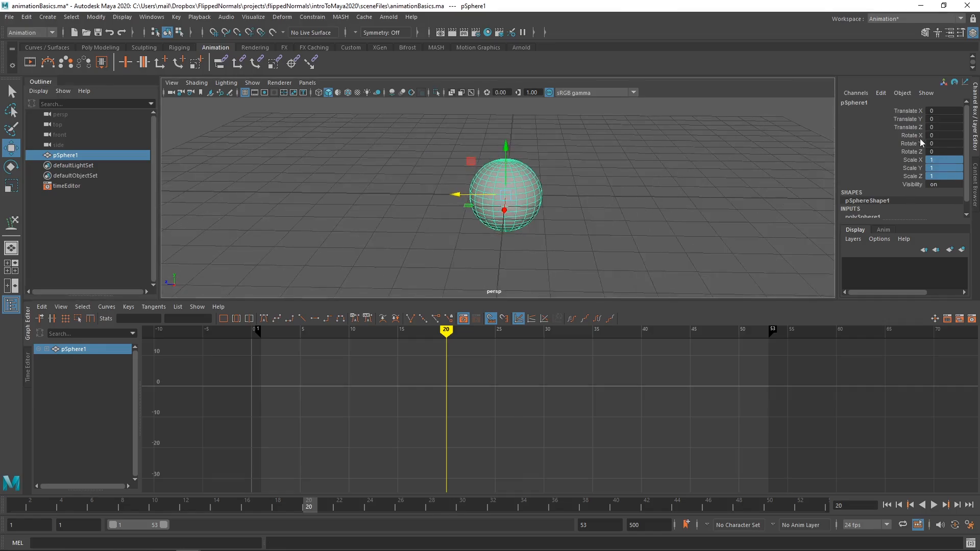
Step: Undo the sphere's transform resets and the deletion of its animation keys
key("ctrl+z")
key("ctrl+z")
key("ctrl+z")
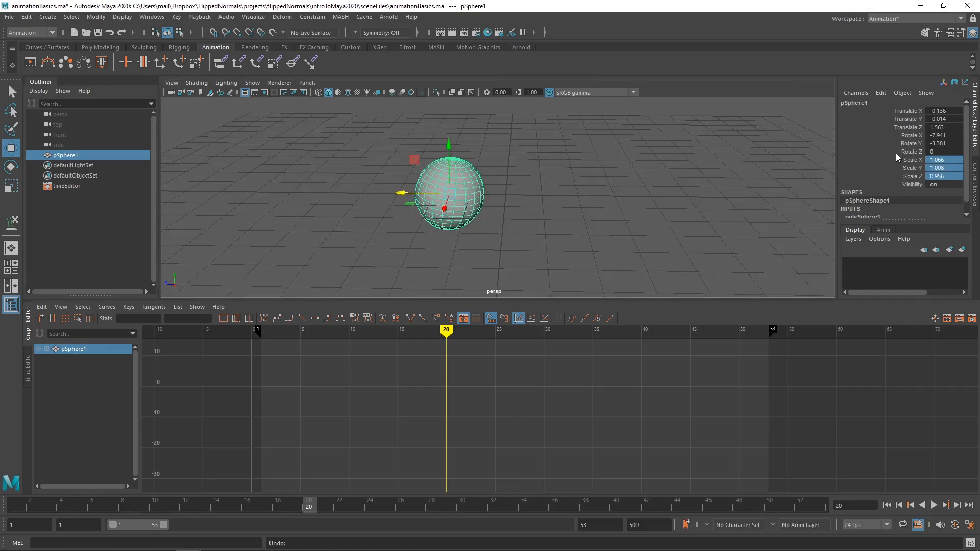
key("ctrl+z")
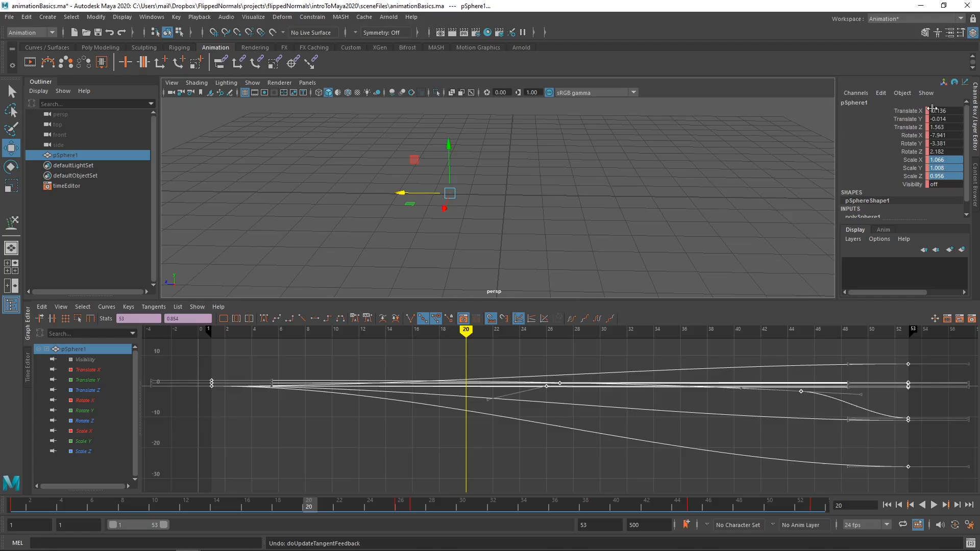
Step: Delete the keys of all channels from Translate X to Visibility using the Channel Box, and undo the deletion
left_click_drag(915, 111, 909, 184)
right_click(908, 162)
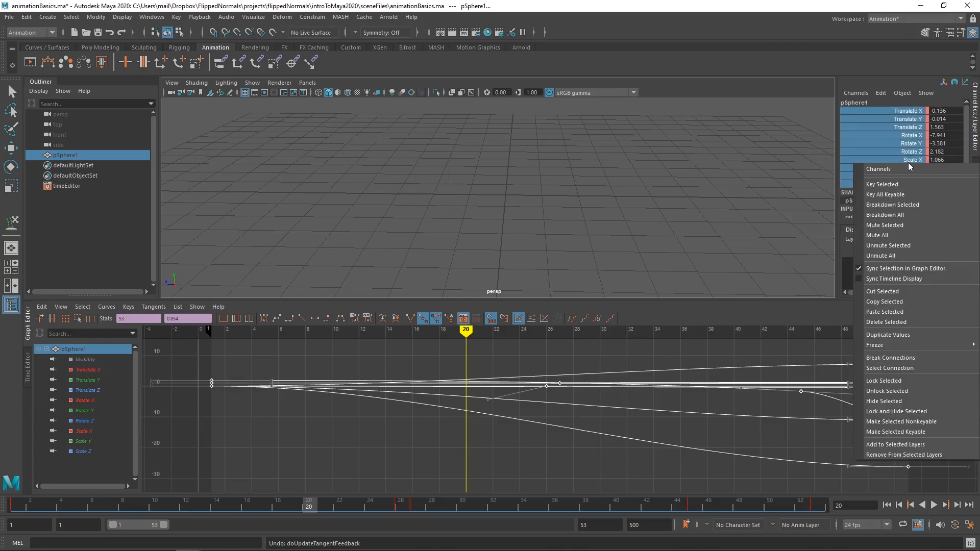
left_click(881, 319)
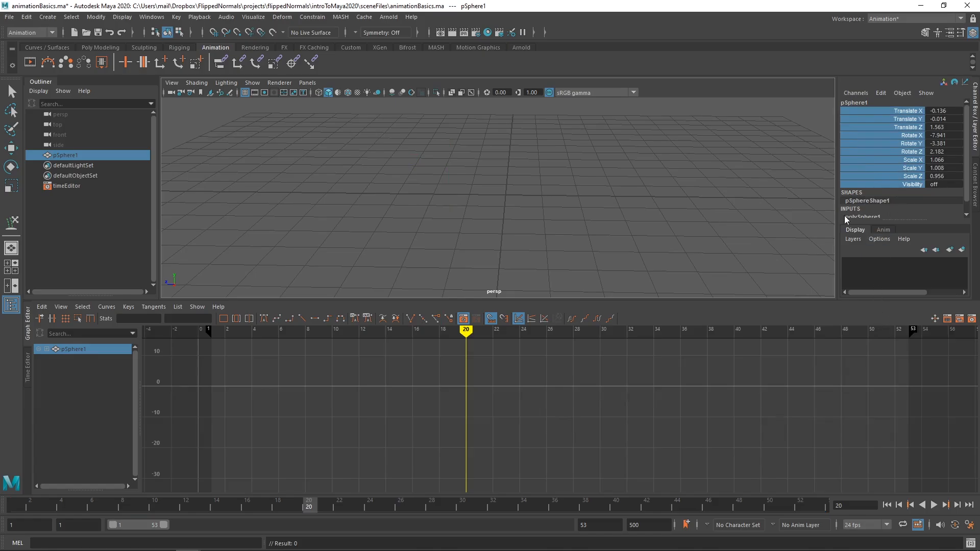
key("ctrl+z")
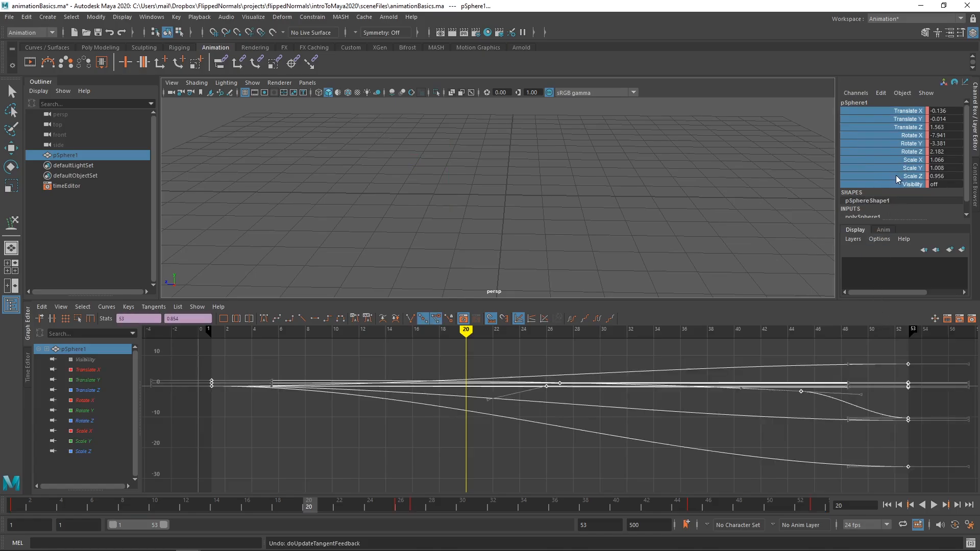
Step: Delete the keys of all the sphere's selected channels and turn its Visibility on
right_click(913, 145)
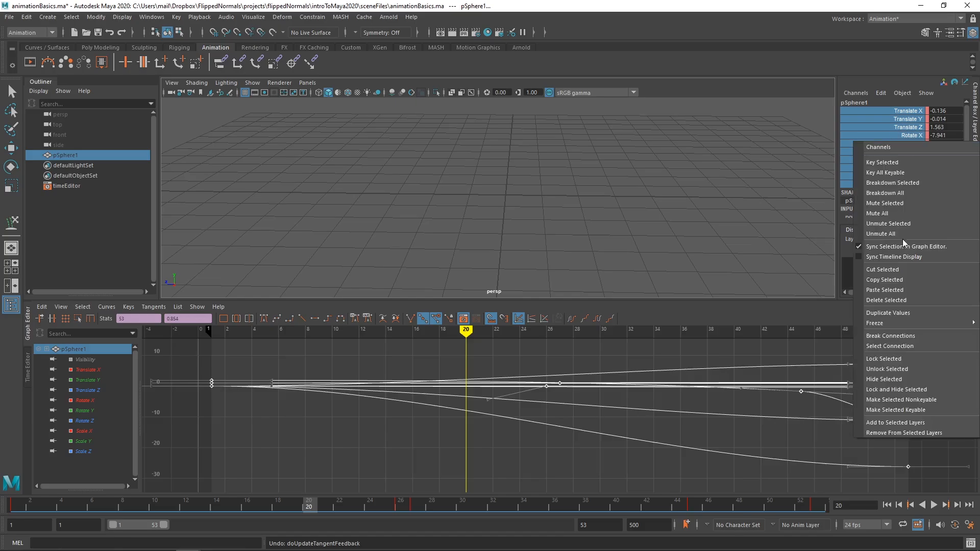
left_click(900, 302)
left_click(882, 120)
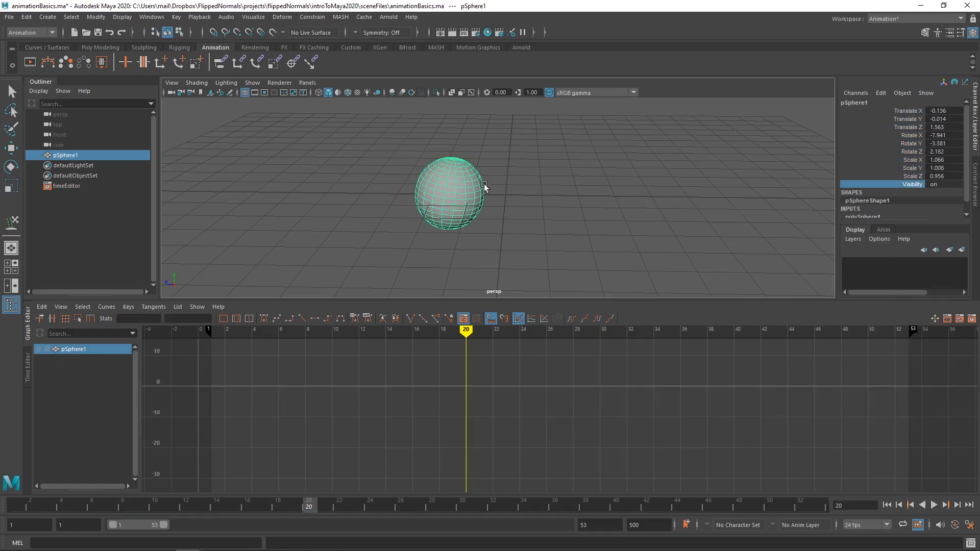
right_click_drag(483, 182, 529, 193, "alt")
left_click_drag(530, 193, 578, 192, "alt")
right_click_drag(578, 192, 590, 190, "alt")
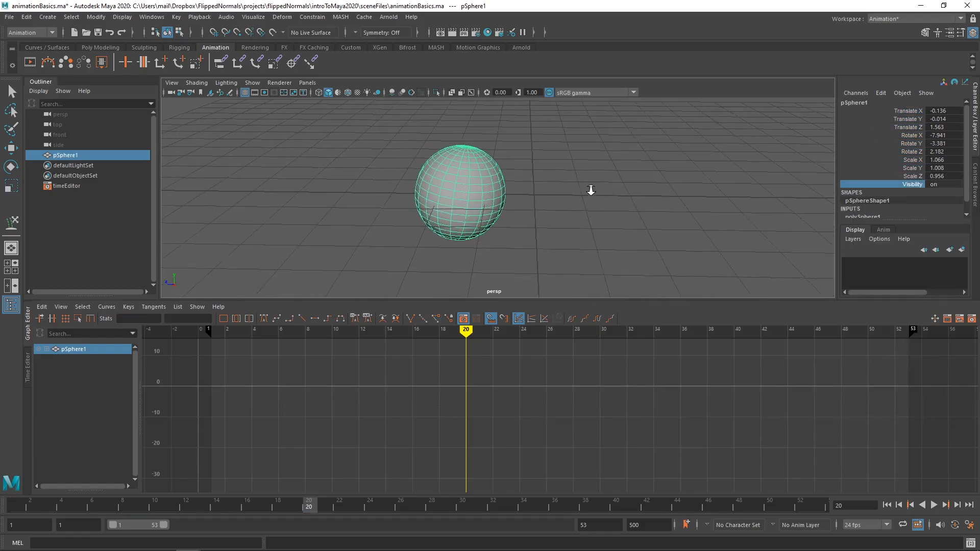
Step: Set the sphere's Scale X, Y and Z to 1
left_click_drag(913, 111, 913, 130)
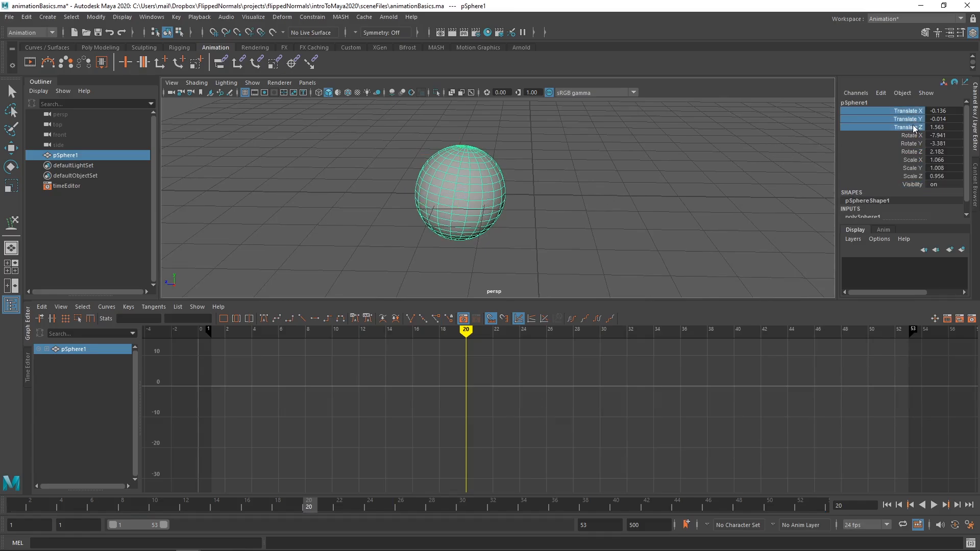
left_click_drag(913, 160, 914, 176)
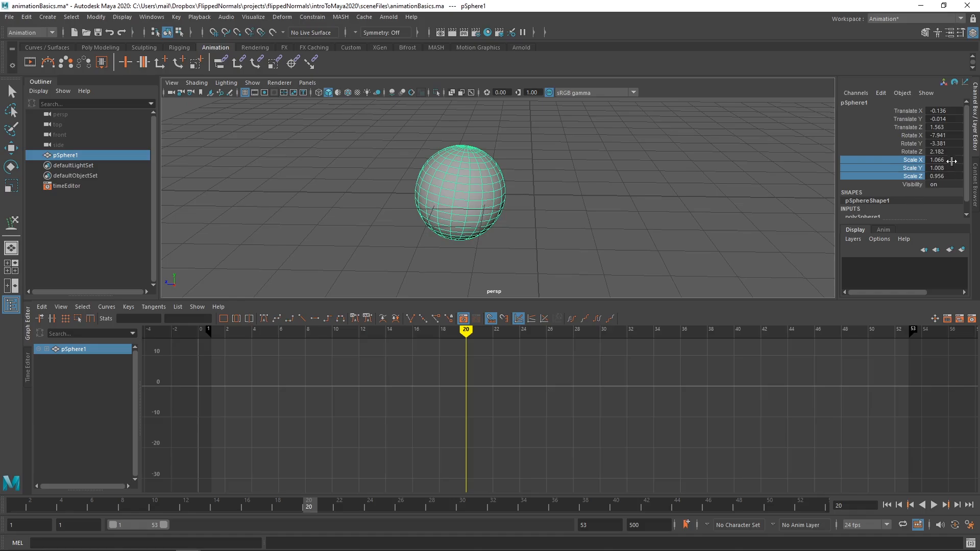
left_click(937, 175)
type("1")
key("Return")
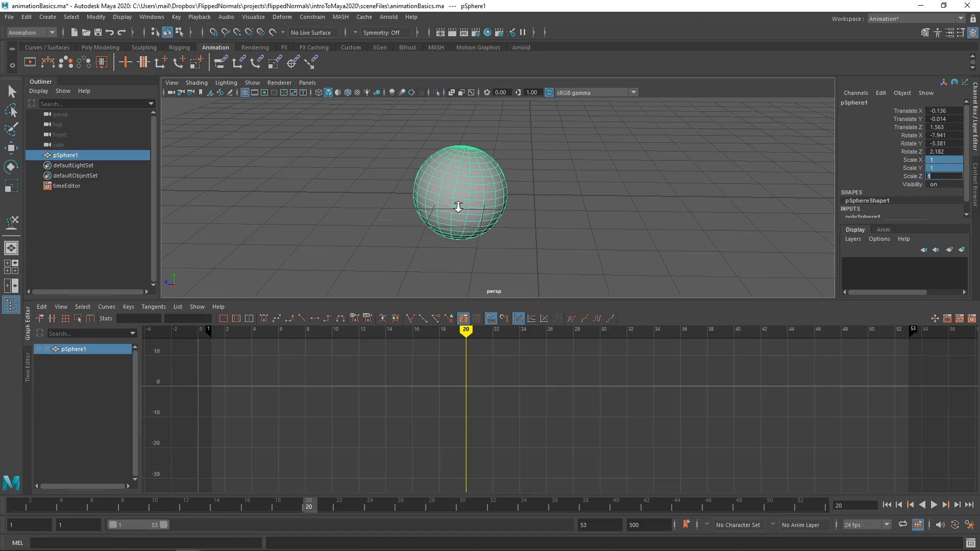
Step: Lock the sphere's Scale X, Y and Z channels and reselect the sphere with the Move tool
scroll(459, 205, "up", 1)
left_click(542, 200)
left_click(483, 190)
key("w")
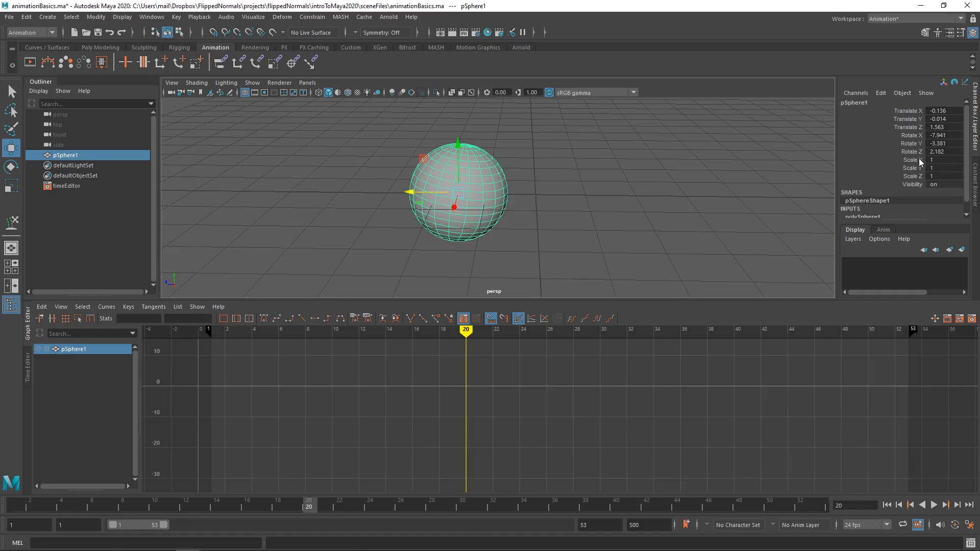
left_click_drag(921, 160, 915, 177)
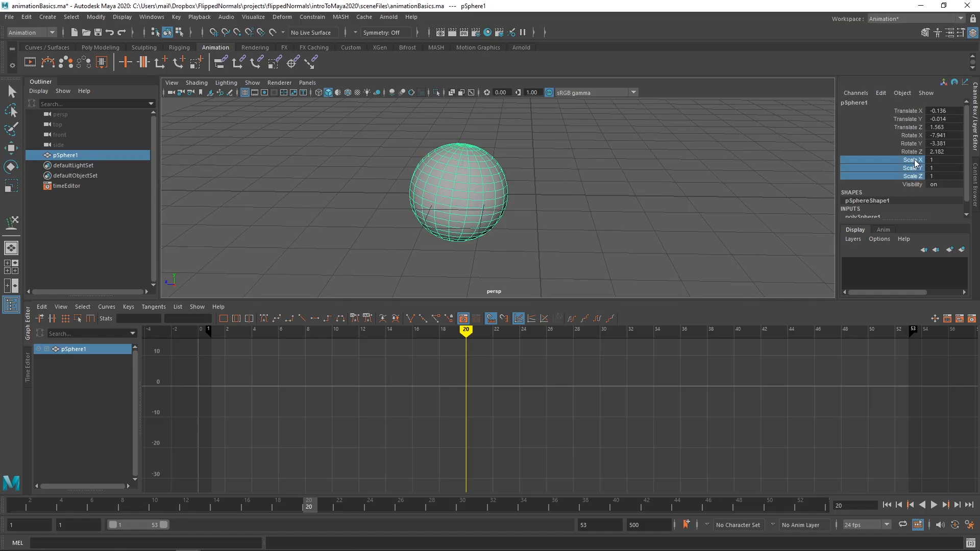
right_click(914, 164)
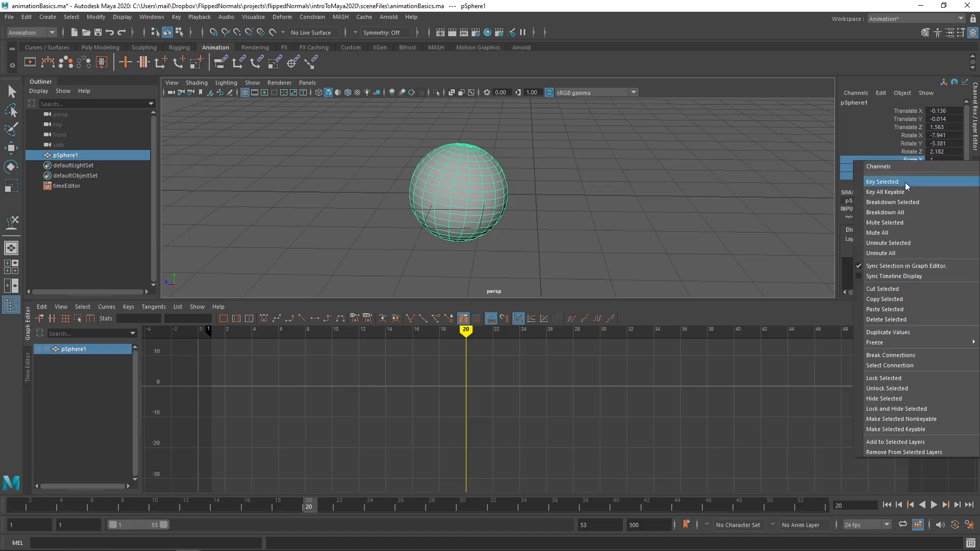
left_click(888, 381)
left_click(730, 201)
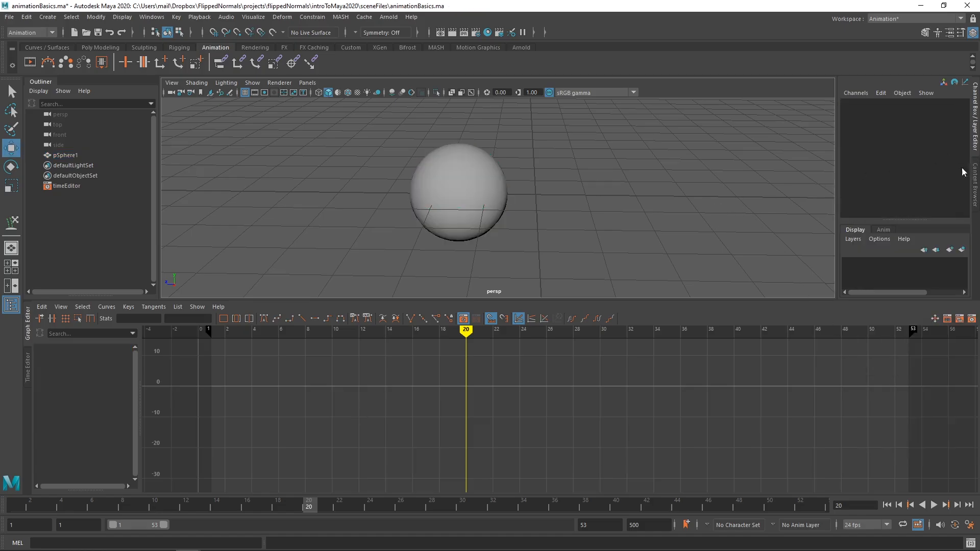
left_click(508, 190)
key("w")
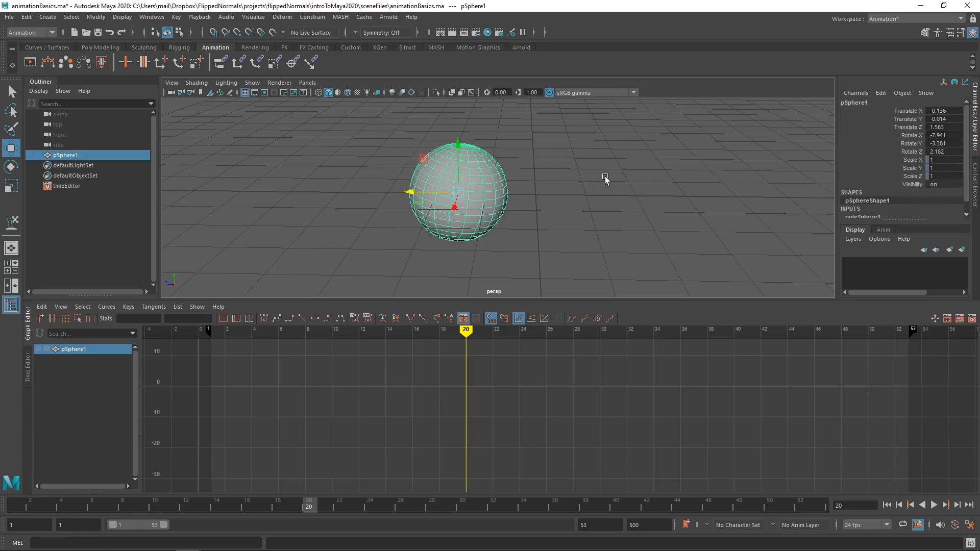
Step: Unlock the sphere's Scale X, Y and Z channels and return to the Move tool
left_click(909, 168)
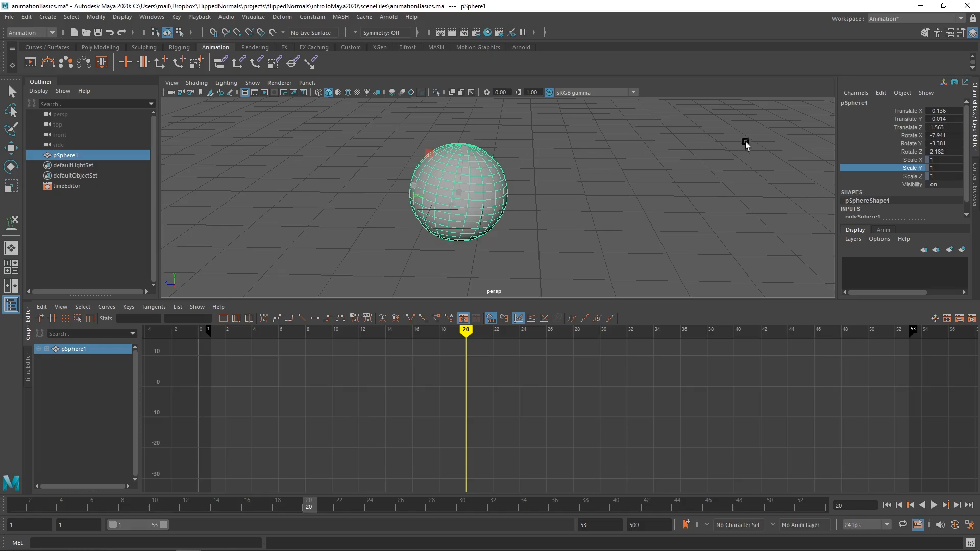
left_click(913, 160)
left_click_drag(915, 165, 910, 110)
left_click_drag(914, 176, 909, 106)
left_click_drag(905, 171, 906, 154)
left_click(914, 160)
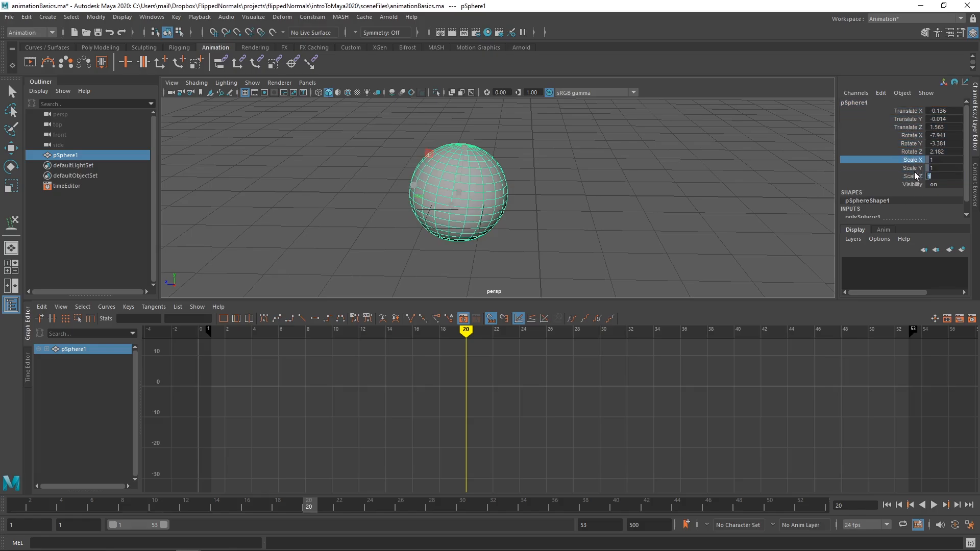
left_click(913, 177, "shift")
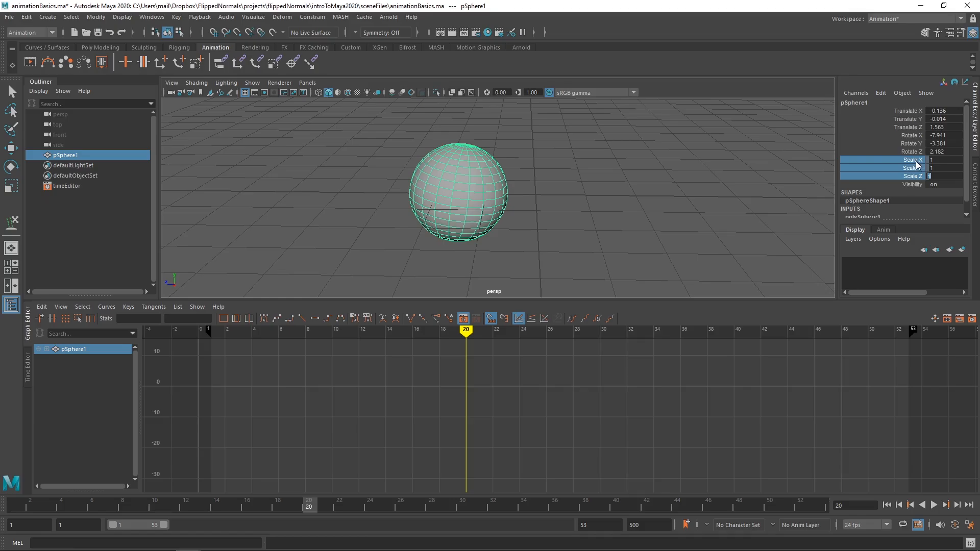
right_click(917, 164)
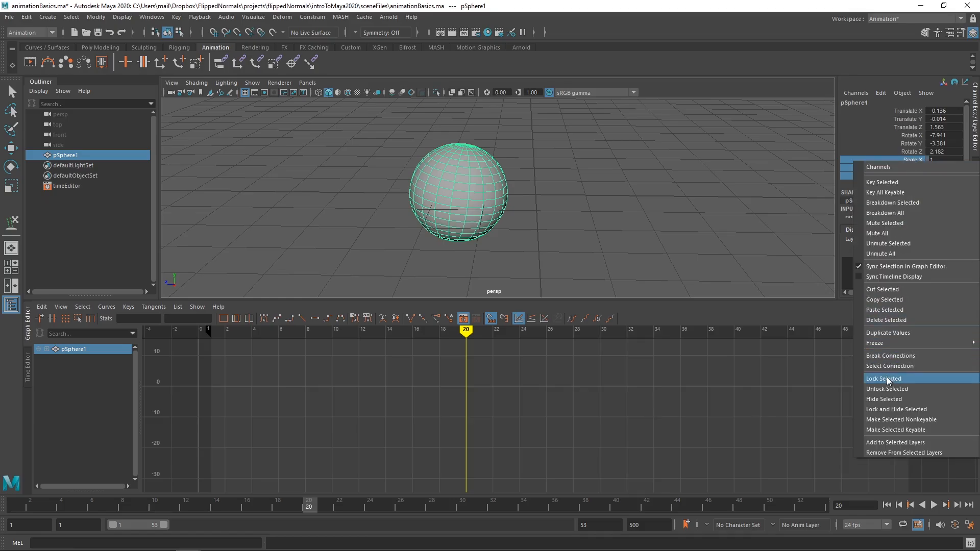
left_click(888, 380)
left_click(927, 159)
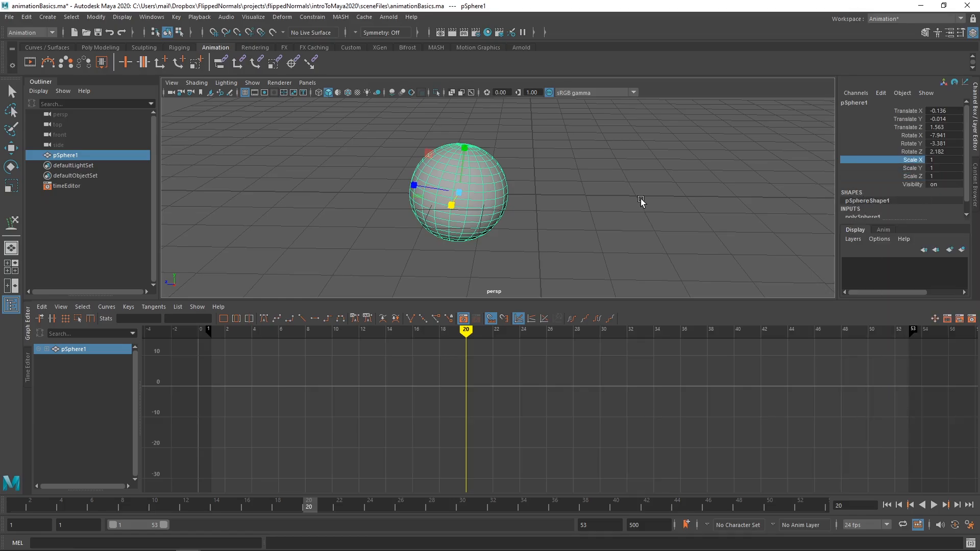
left_click(642, 201)
key("w")
left_click(494, 179)
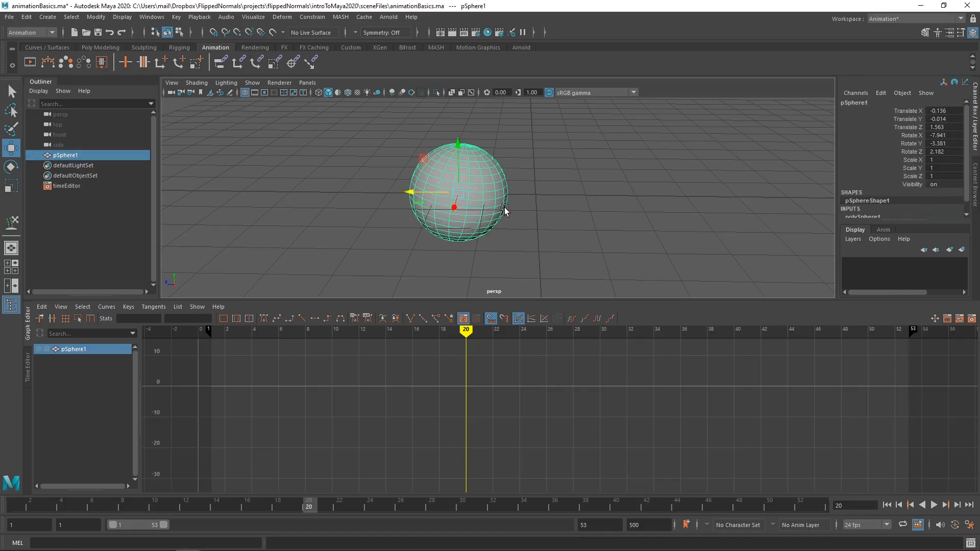
Step: Key only the sphere's Translate Y at frame 20 and raise the sphere to about 2.357 in Y without keying it
left_click(906, 120)
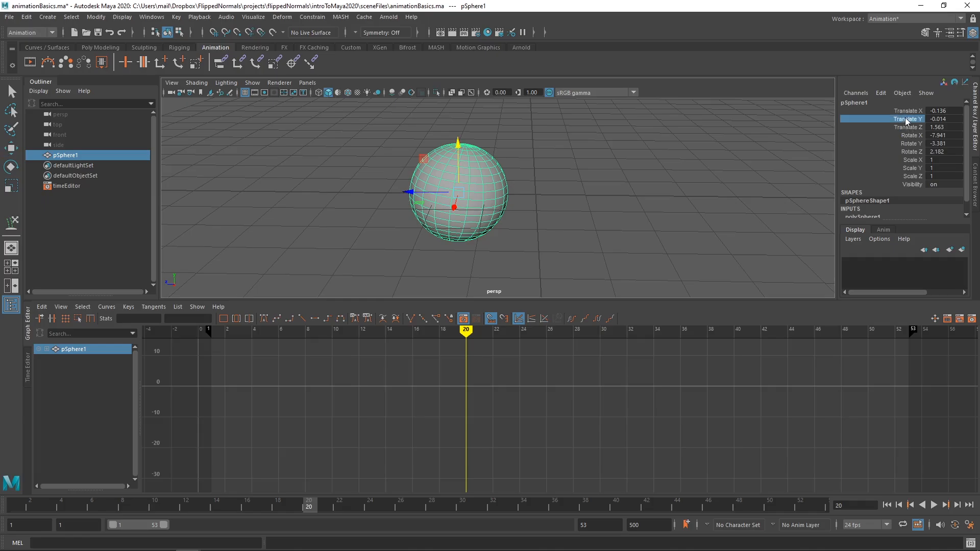
right_click(906, 121)
left_click(902, 140)
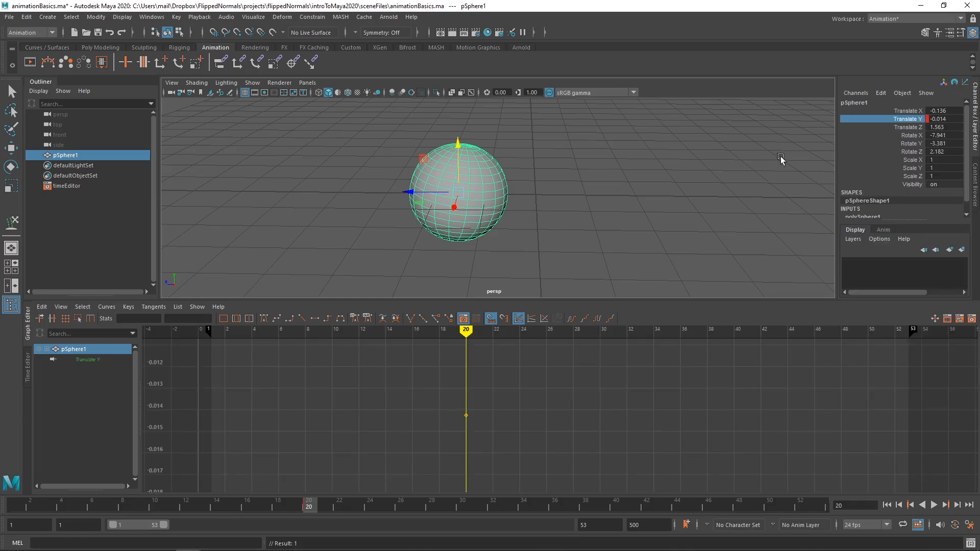
mouse_move(781, 158)
left_mouse_down("alt")
mouse_move(587, 175)
mouse_move(530, 210)
mouse_move(463, 194)
mouse_move(456, 80)
left_mouse_up("alt")
left_click_drag(523, 182, 501, 204, "alt")
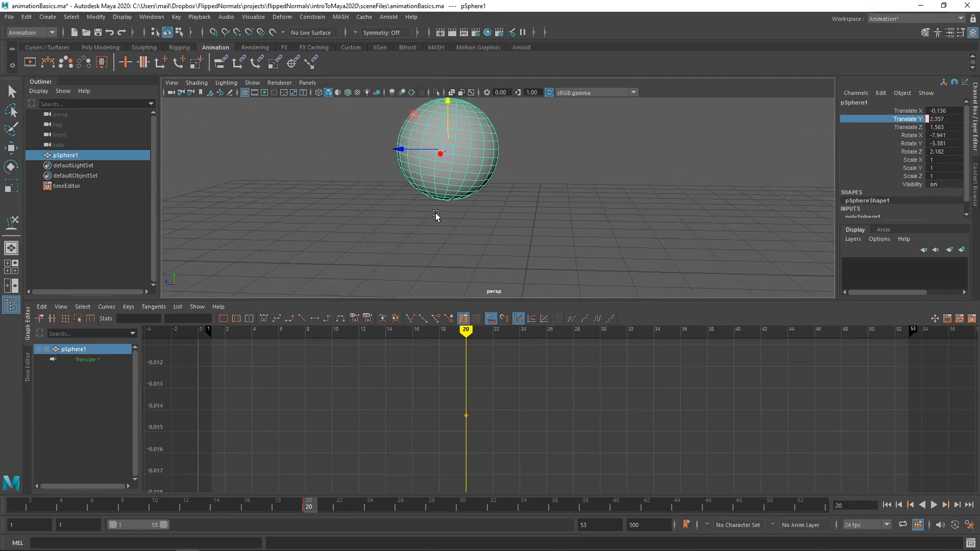
Step: At frame 31, raise the sphere to a Translate Y of about 1.855 and key only that channel
mouse_move(466, 332)
left_mouse_down()
mouse_move(597, 352)
mouse_move(454, 376)
mouse_move(611, 371)
left_mouse_up()
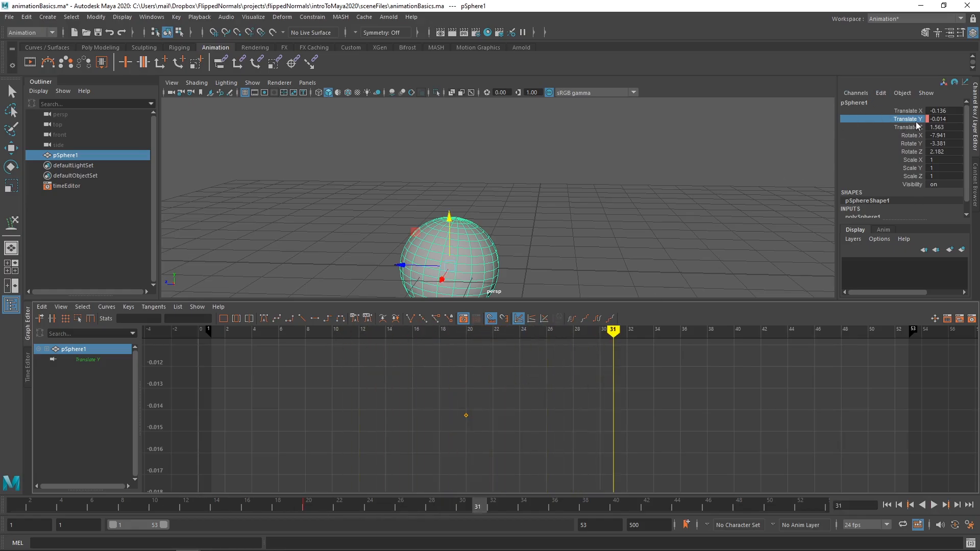
left_click_drag(450, 228, 449, 138)
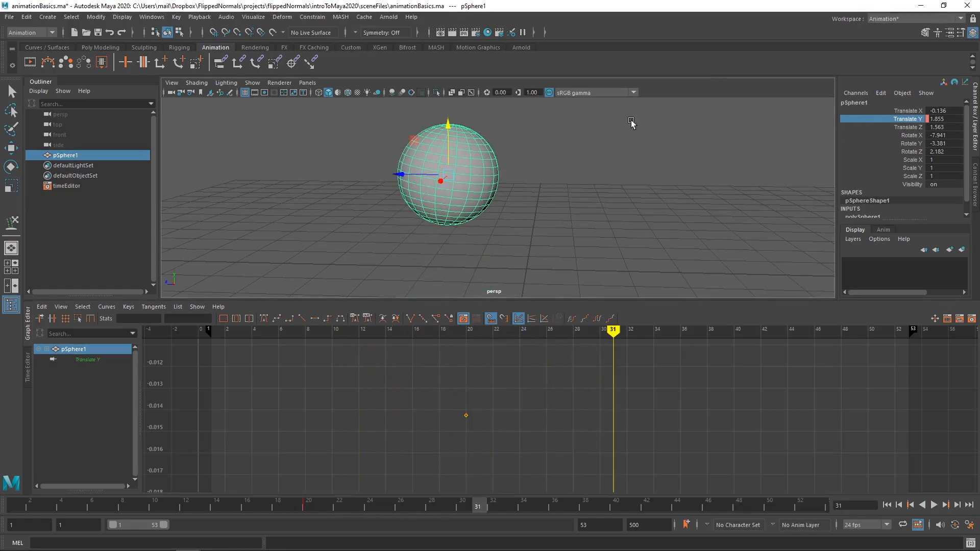
right_click(916, 122)
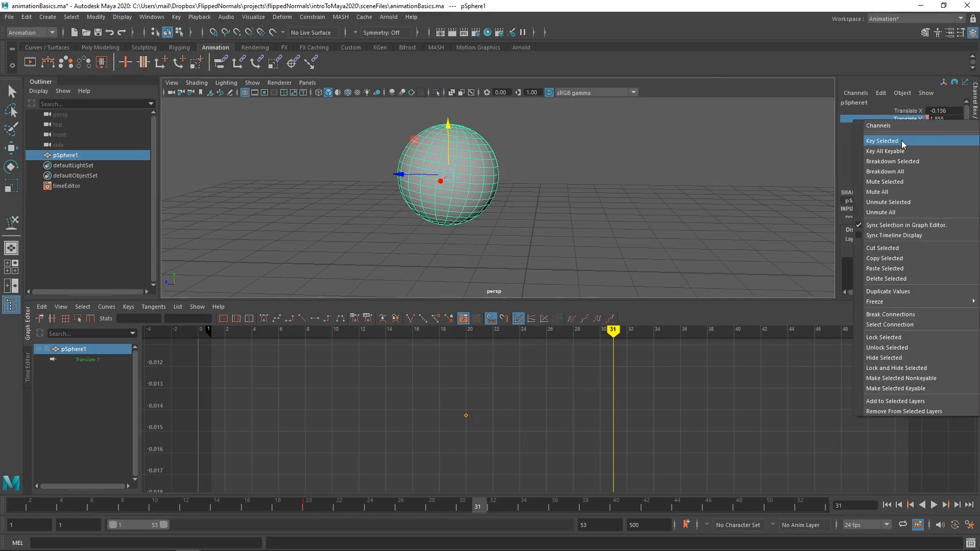
left_click(904, 142)
Step: Frame the Translate Y curve in the Graph Editor and select its keys at frames 20 and 31
scroll(557, 408, "down", 8)
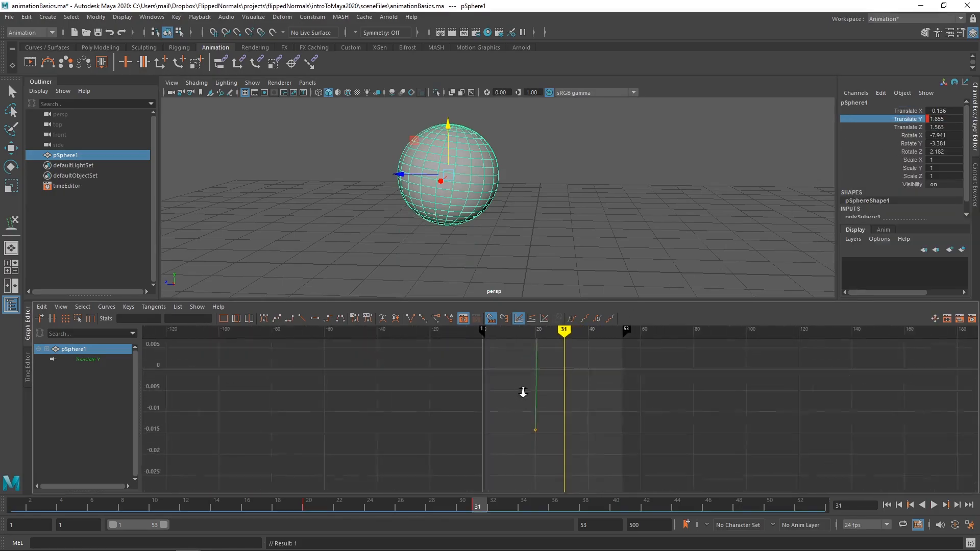
key("f")
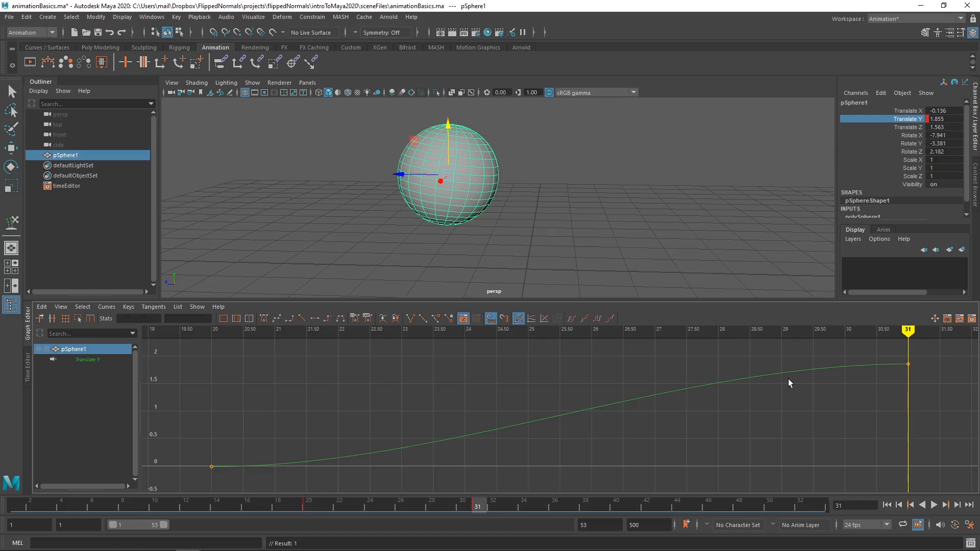
left_click_drag(926, 348, 278, 475)
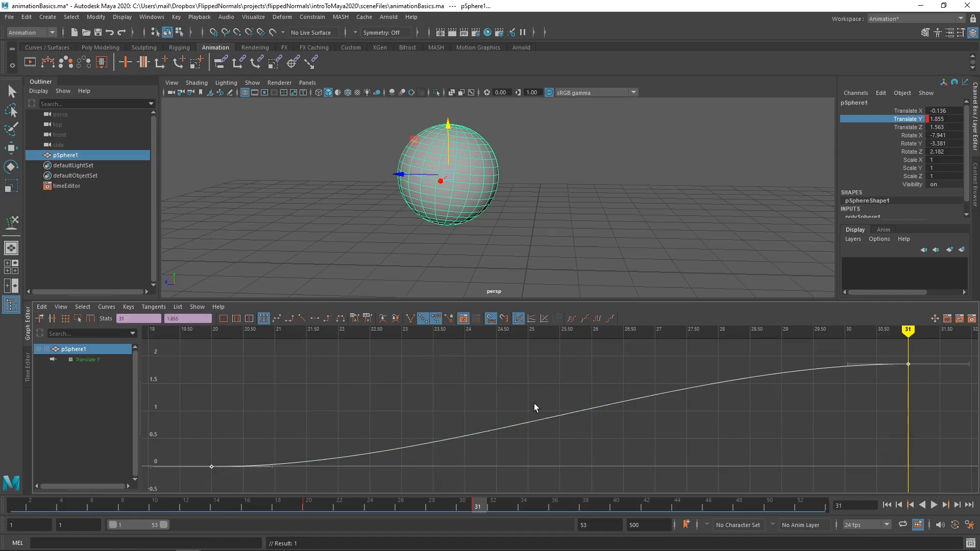
Step: Move the first key of the sphere's Translate Y curve from frame 20 to frame 21 and play back the animation
mouse_move(908, 345)
left_mouse_down()
mouse_move(357, 373)
mouse_move(871, 396)
mouse_move(285, 453)
left_mouse_up()
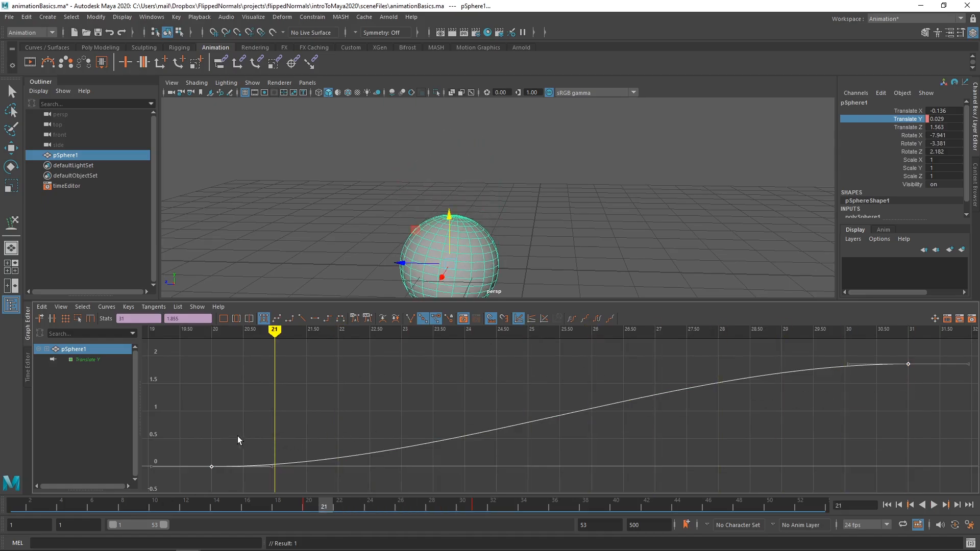
left_click_drag(199, 479, 229, 462)
middle_click_drag(221, 469, 262, 457)
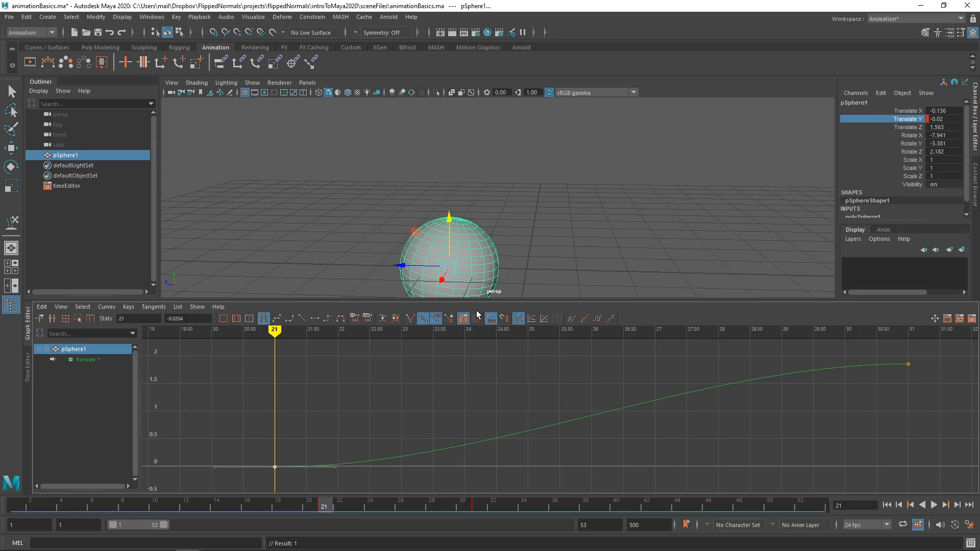
key("alt+v")
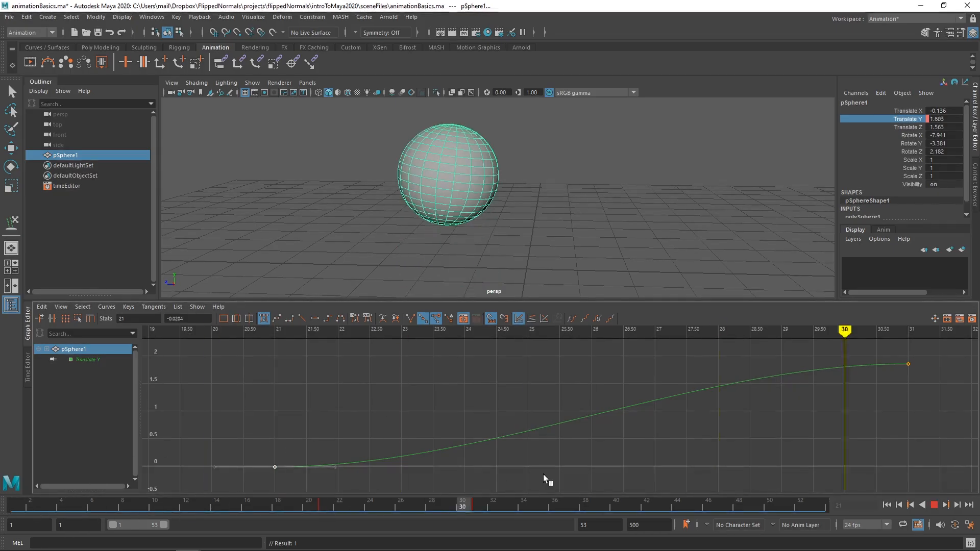
key("alt+v")
Step: Move the first key of the Translate Y curve to frame 1 and play back the animation
scroll(439, 414, "down", 10)
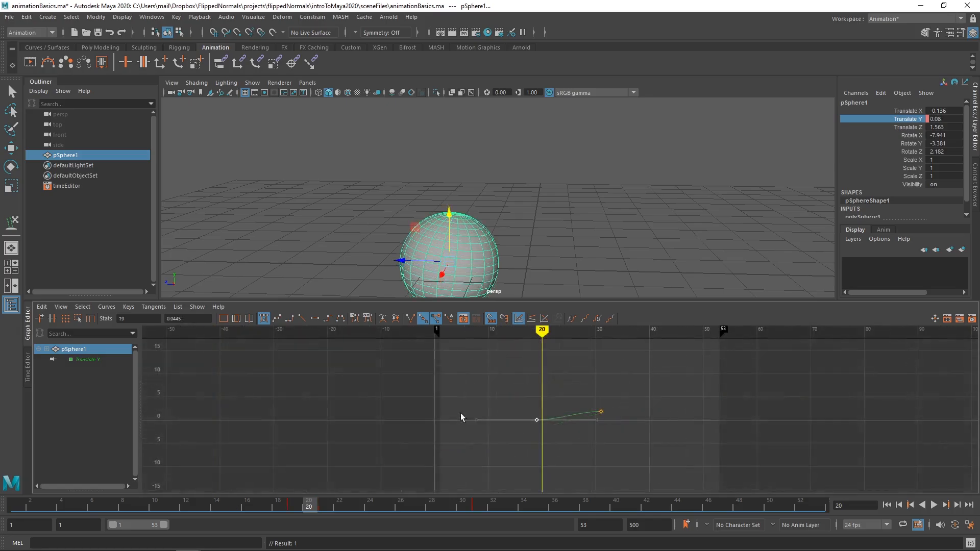
middle_click_drag(461, 413, 473, 420, "alt")
left_click_drag(548, 425, 449, 427)
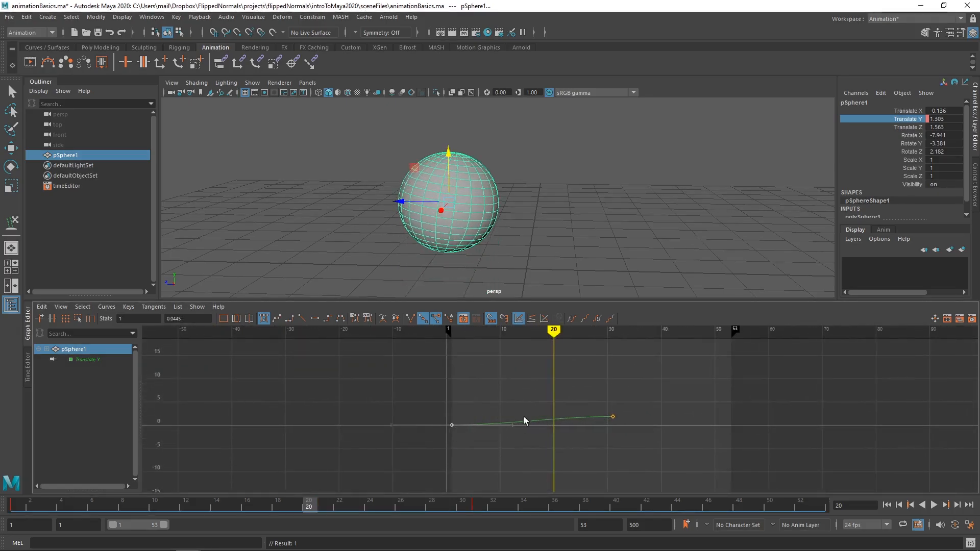
middle_click_drag(525, 420, 478, 418, "alt")
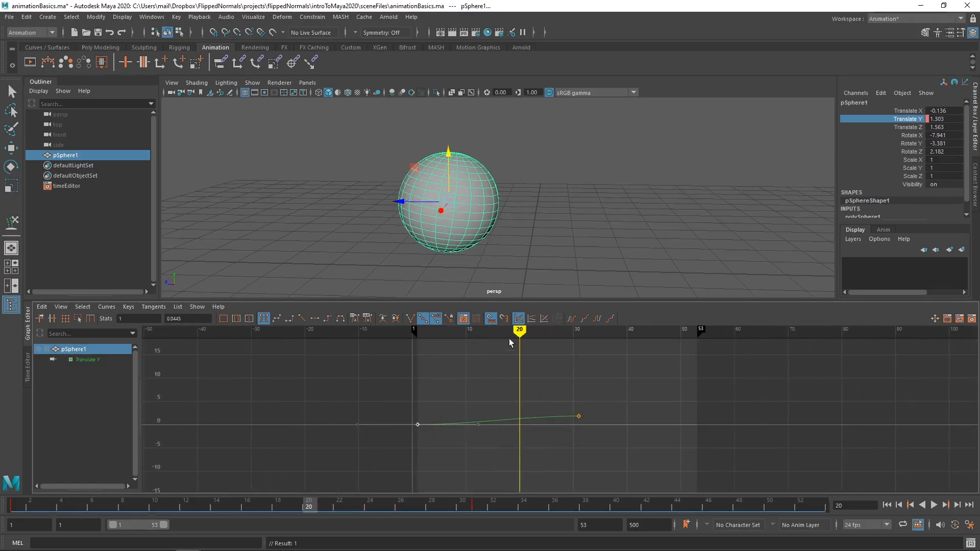
key("alt+v")
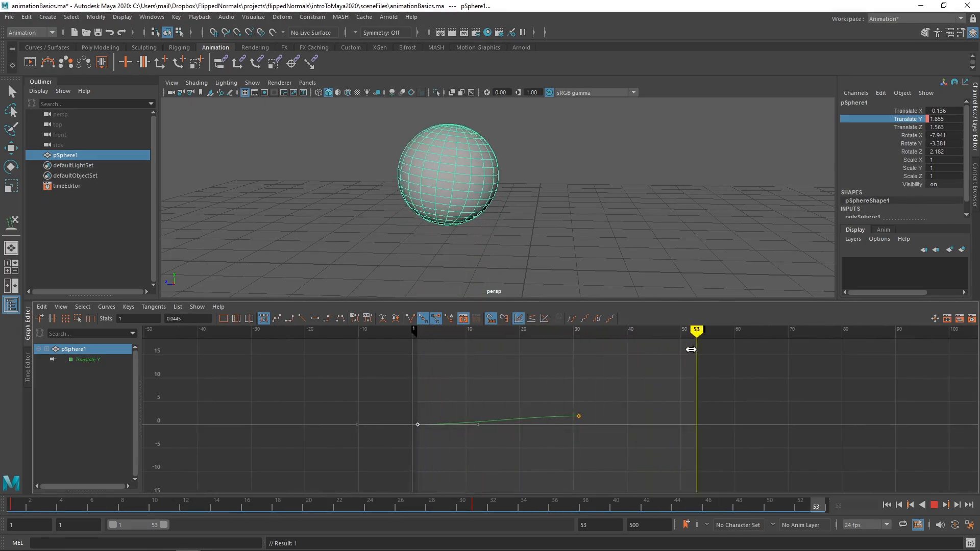
key("alt+v")
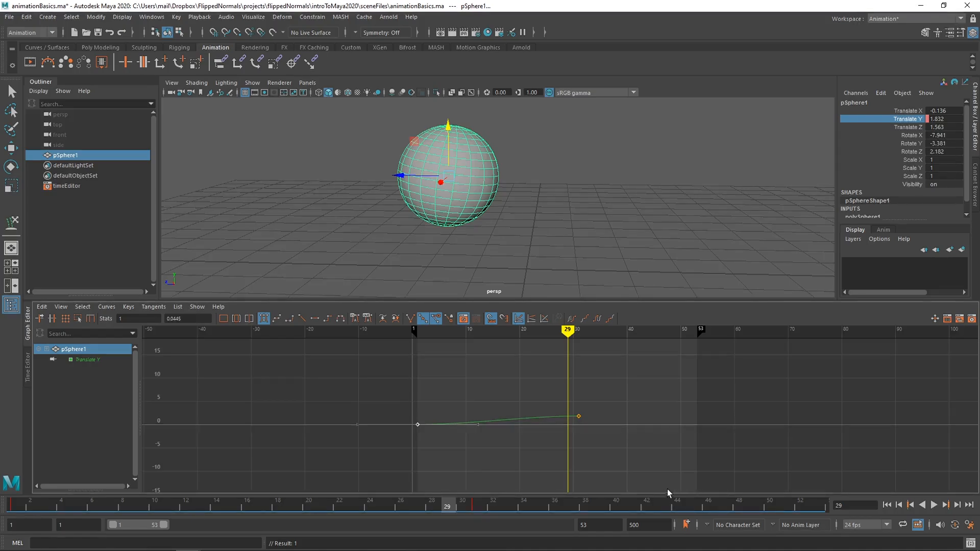
Step: Playblast the animation, watch blast22.avi in VLC media player and close the player
right_click(669, 504)
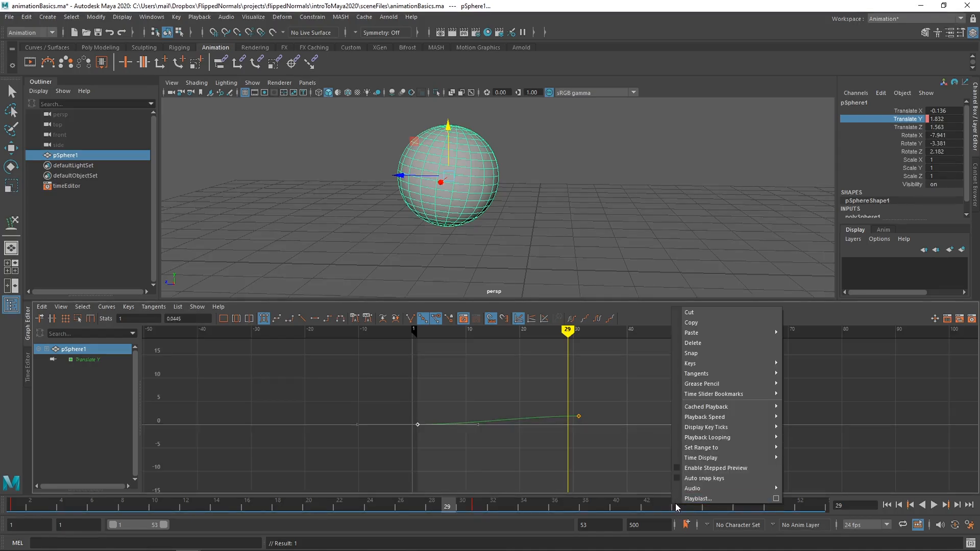
left_click(763, 497)
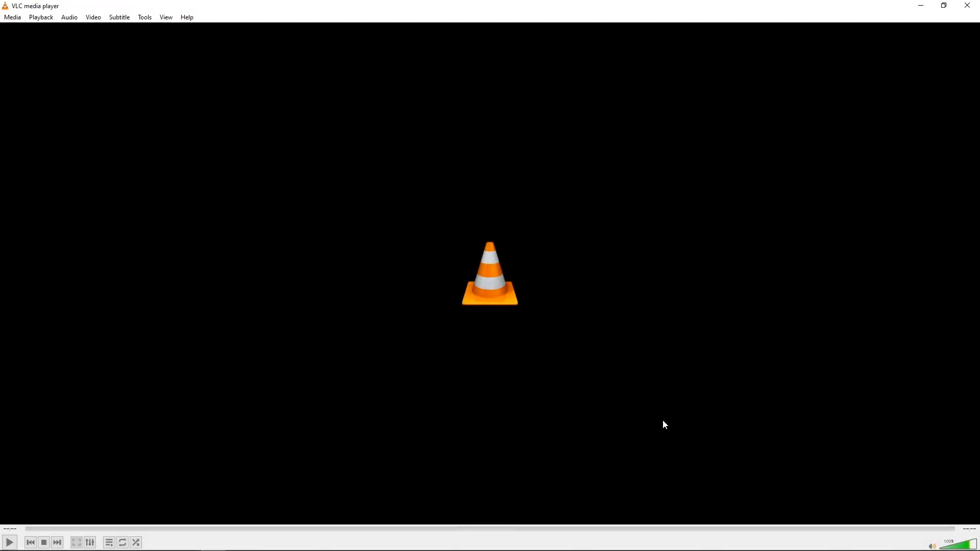
left_click(9, 543)
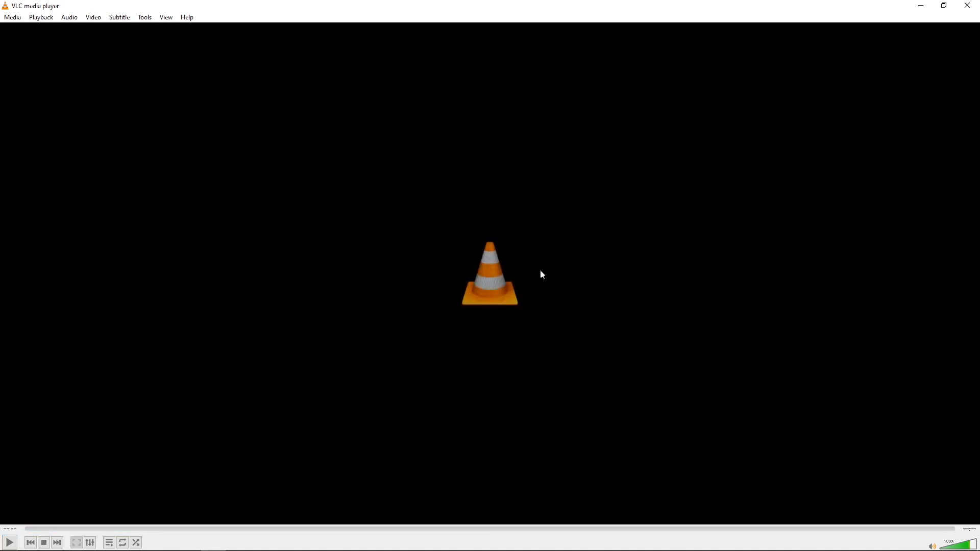
key("space")
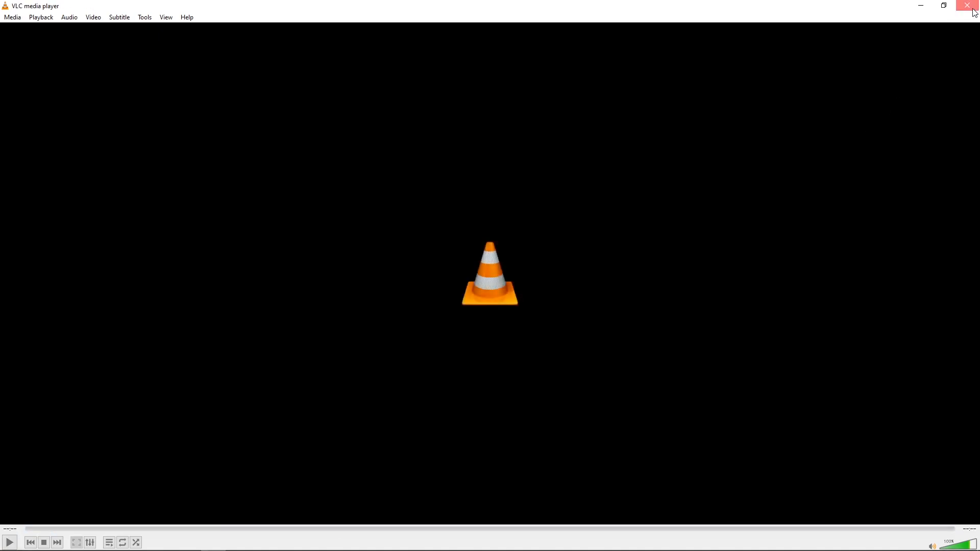
left_click(973, 6)
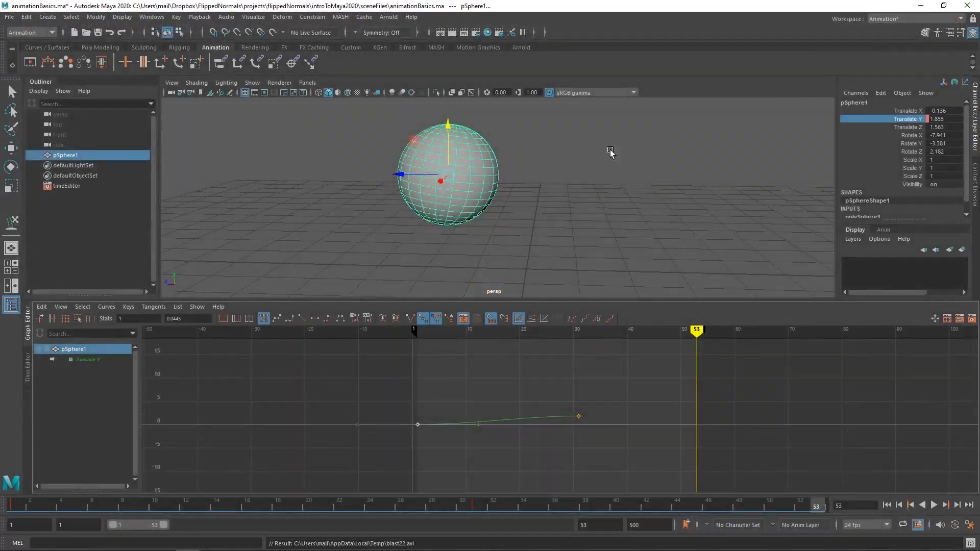
Step: Shrink the Graph Editor to enlarge the viewport, and leave the sphere deselected
left_click(522, 172)
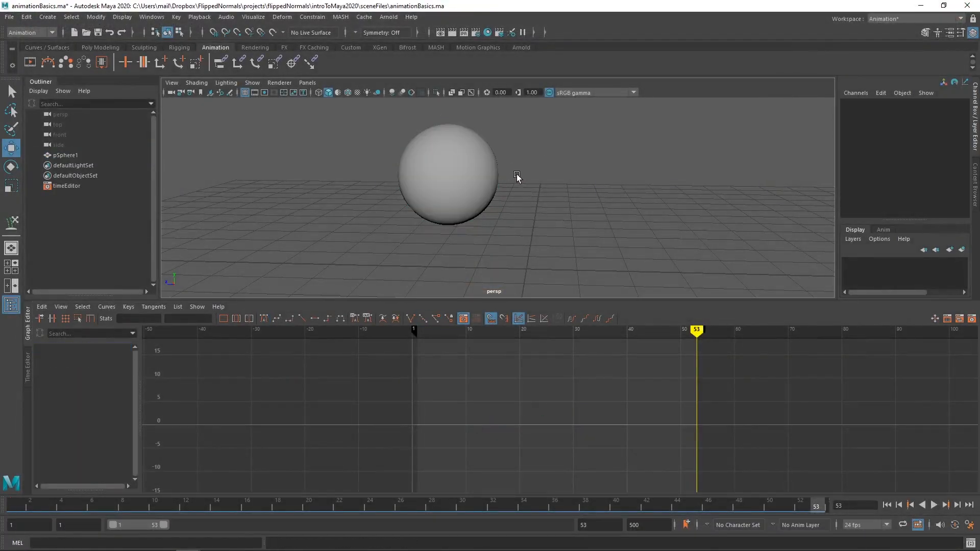
left_click_drag(455, 302, 456, 366)
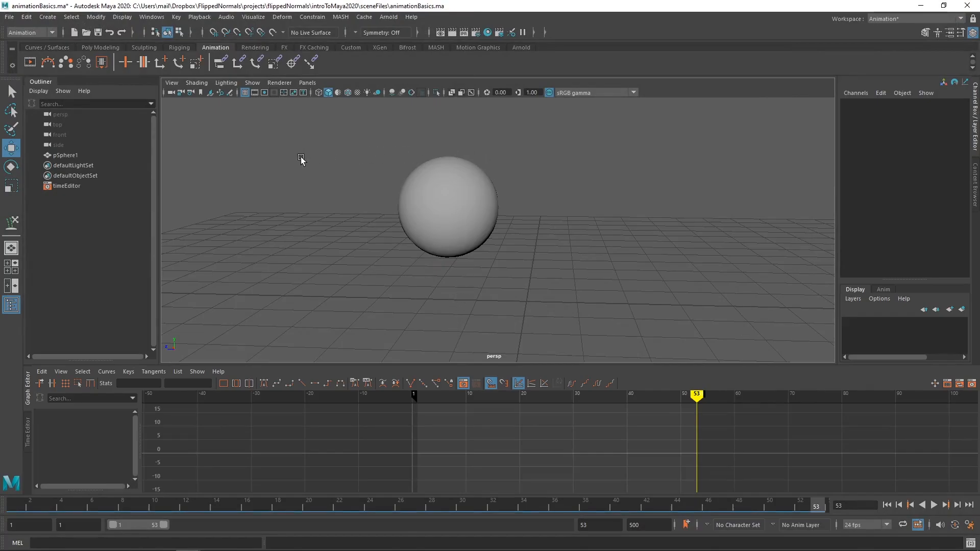
left_click_drag(215, 135, 825, 358)
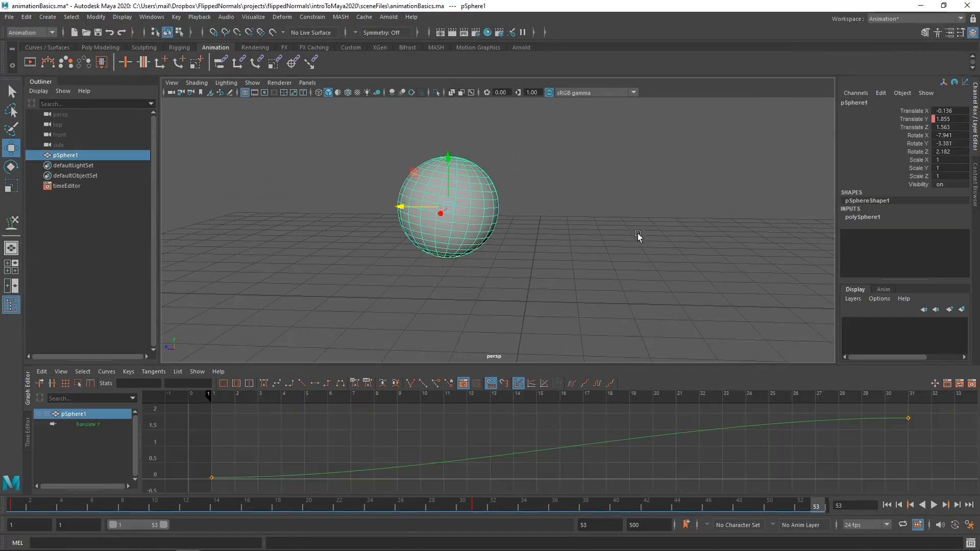
left_click(596, 227)
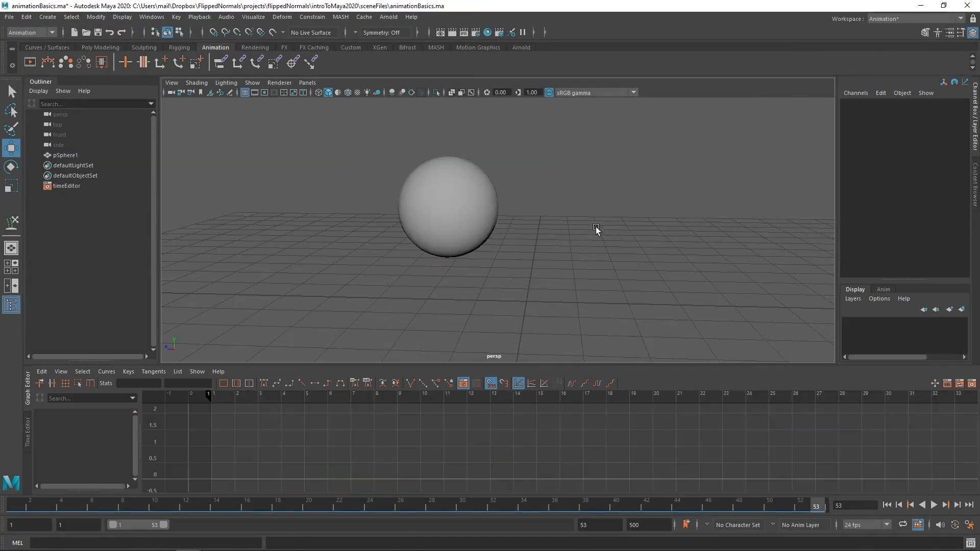
Step: Turn on multisample anti-aliasing and motion blur in the viewport, and briefly try lighting the scene with all lights
left_click(412, 93)
left_click(402, 93)
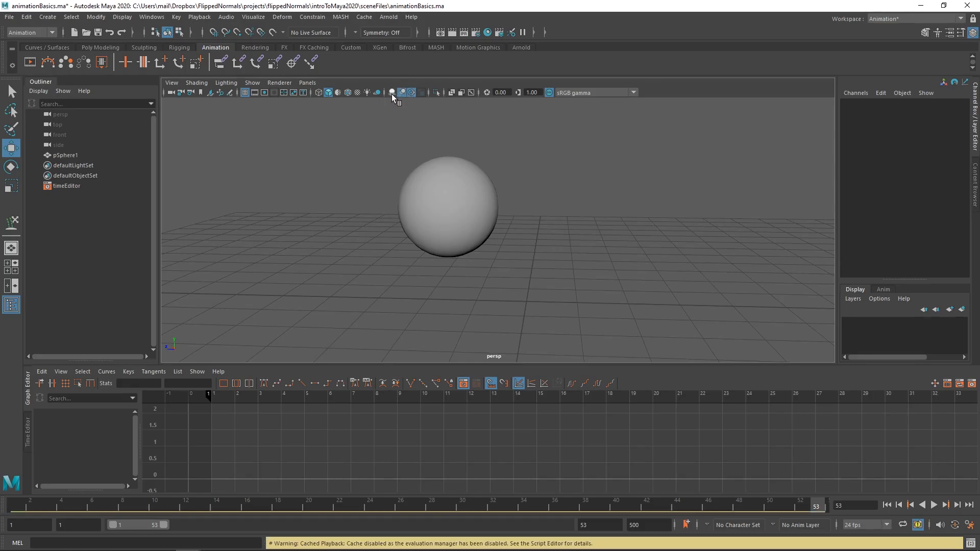
left_click(368, 94)
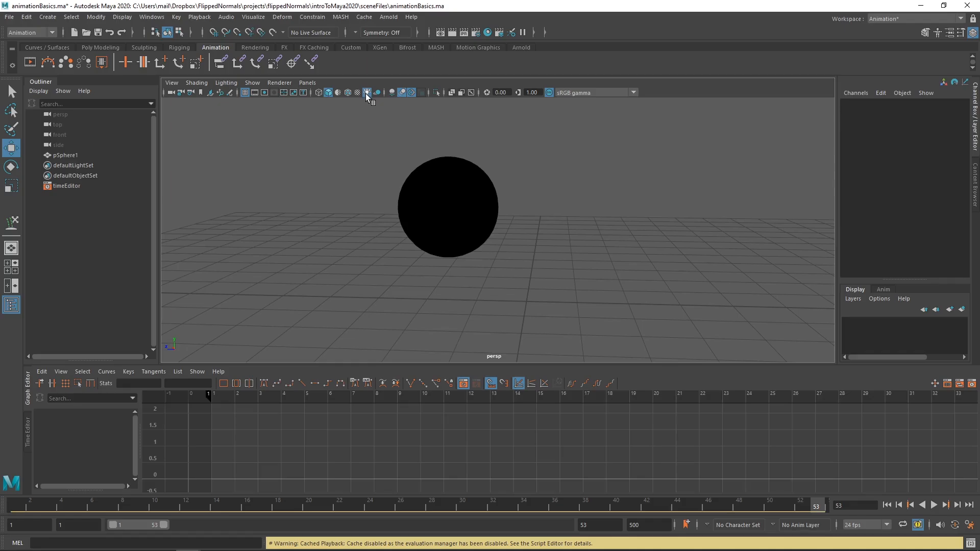
left_click(365, 93)
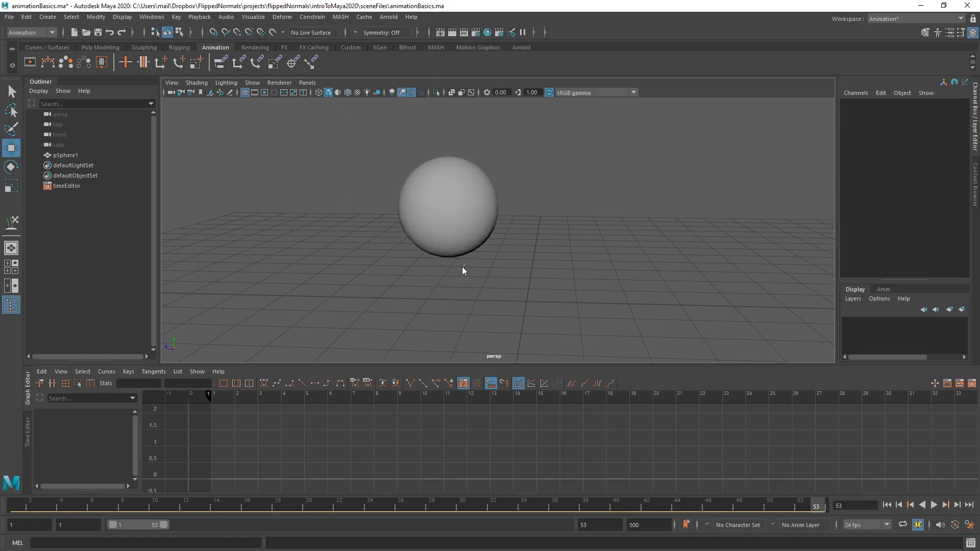
Step: Create a polygon plane at the origin and scale it uniformly to about 13.686 as a ground for the sphere
right_click_drag(461, 268, 399, 244, "shift")
key("r")
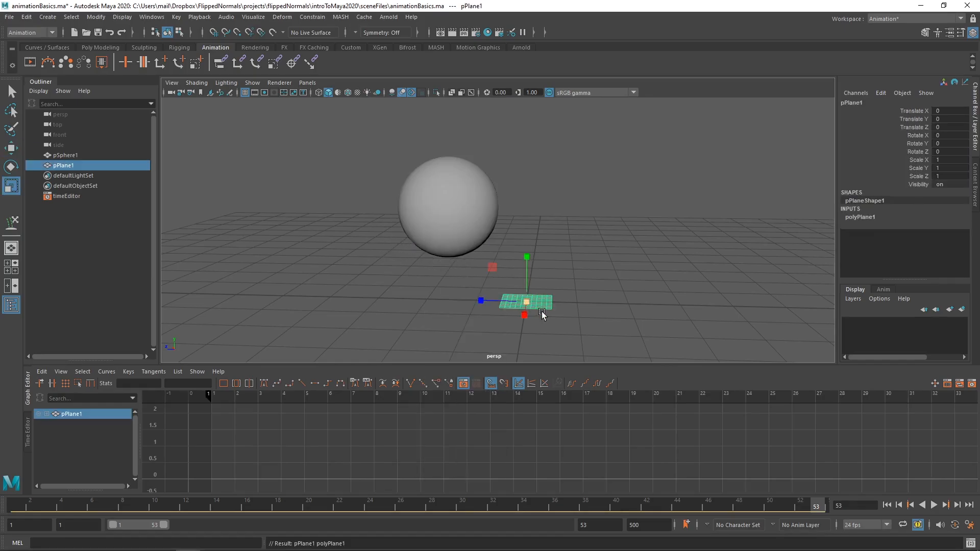
left_click_drag(527, 302, 588, 209)
key("w")
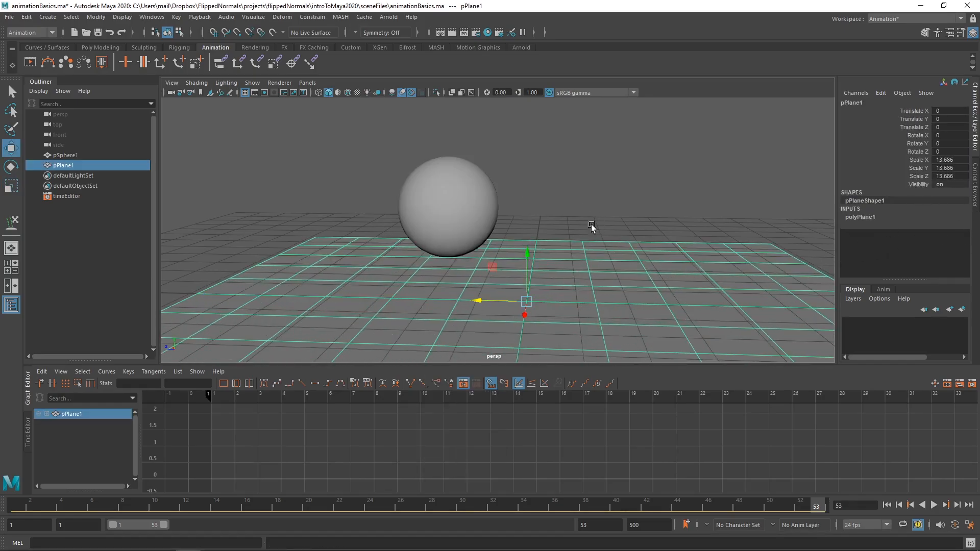
left_click(590, 228)
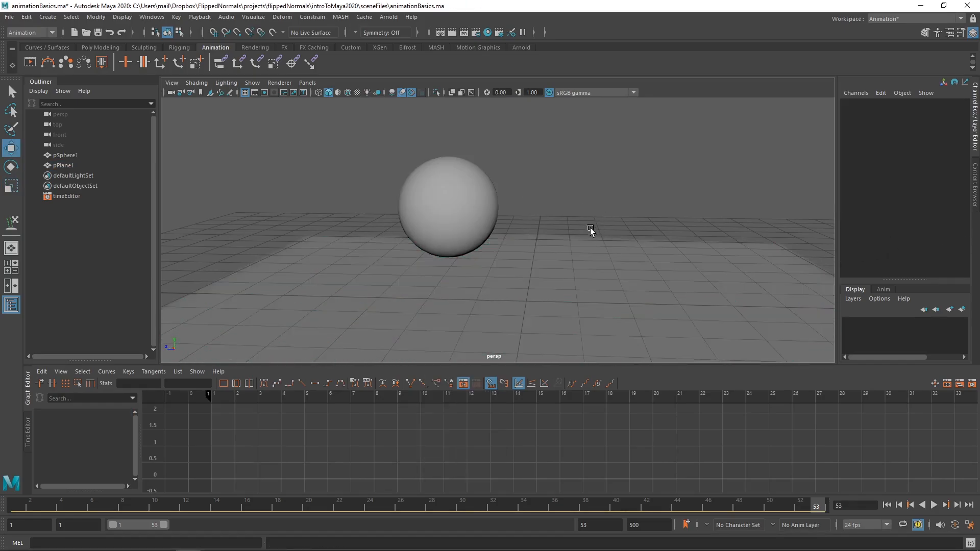
Step: Raise the ground plane to a Translate Y of about 0.659 and scale it up further, leaving it deselected
left_click(525, 289)
left_click_drag(529, 255, 528, 224)
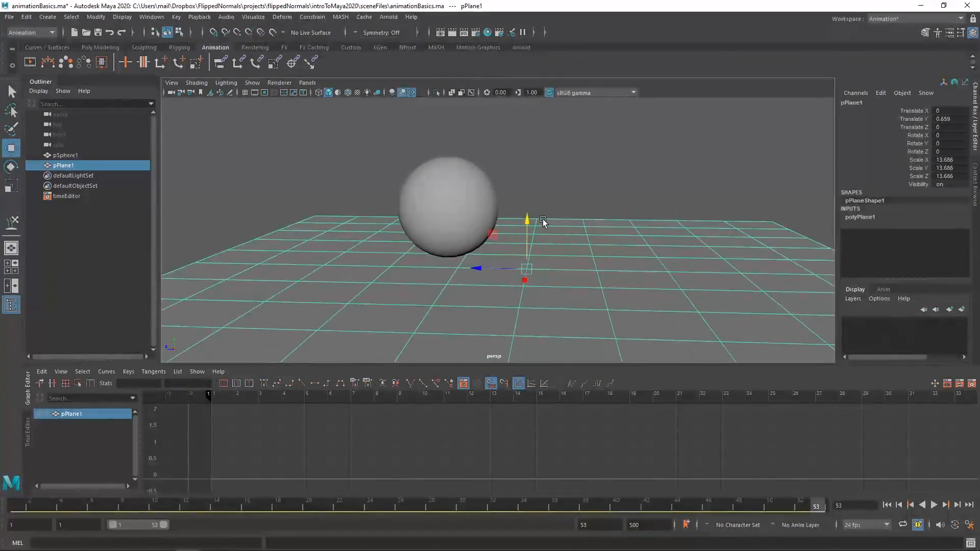
key("r")
left_click_drag(526, 270, 606, 169)
left_click(548, 182)
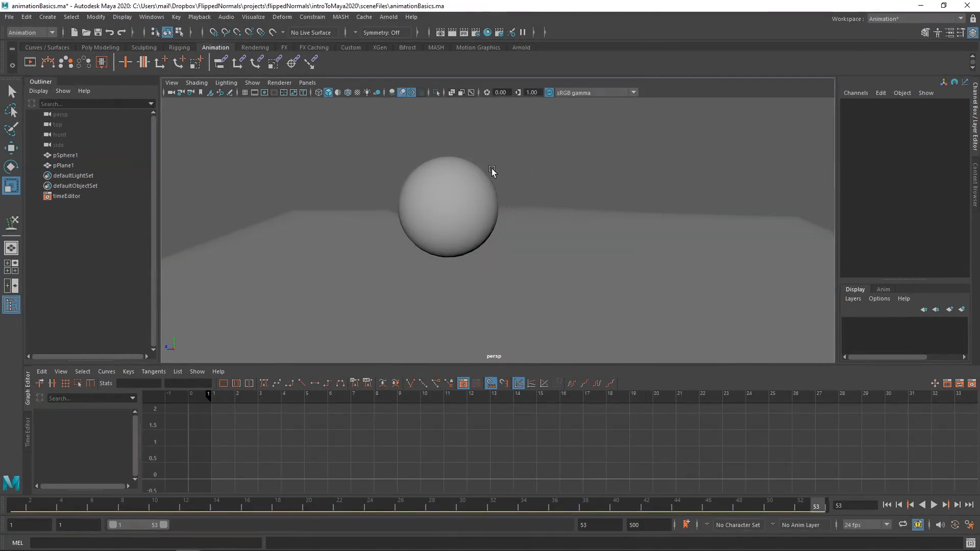
Step: Create a directional light, light the viewport with all lights and rotate the light to about -89.825 in X
left_click(48, 17)
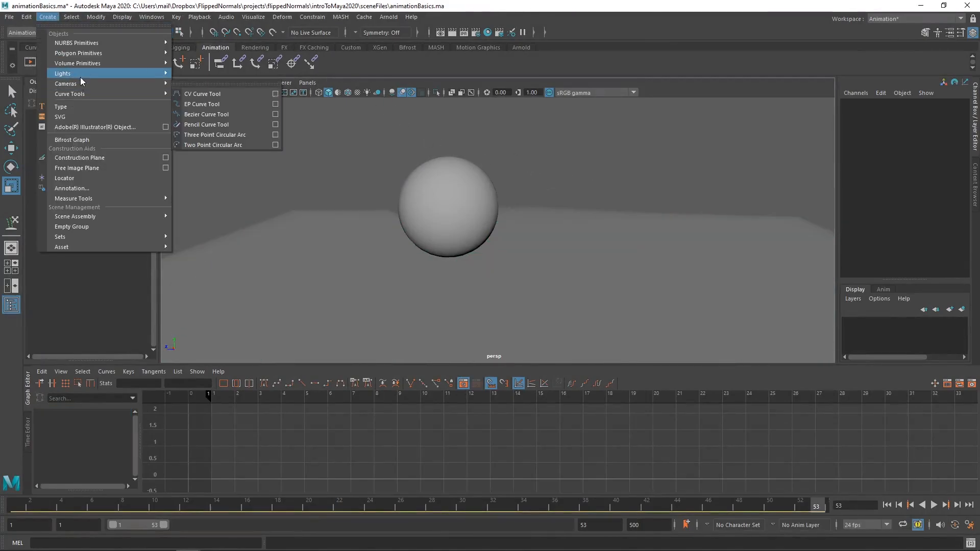
mouse_move(121, 74)
left_click(200, 84)
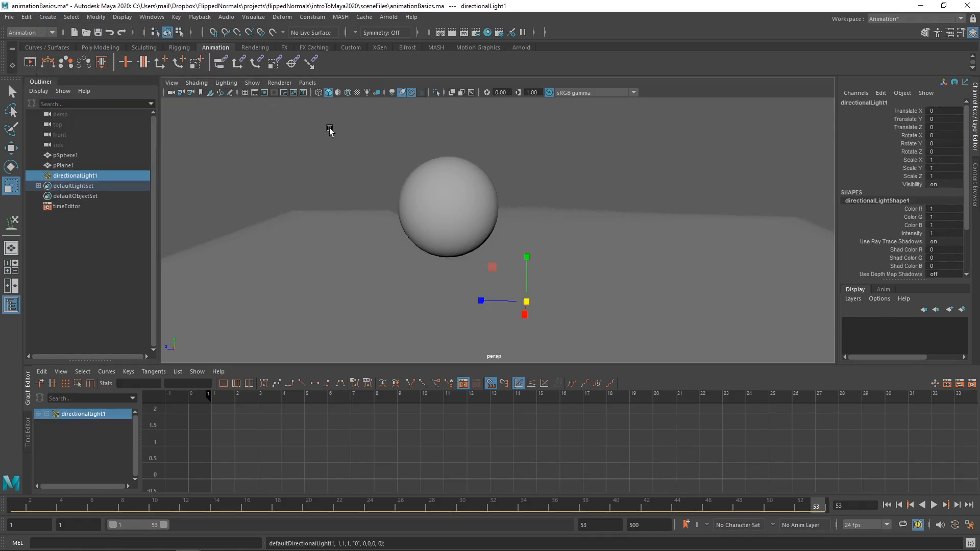
key("e")
left_click(366, 92)
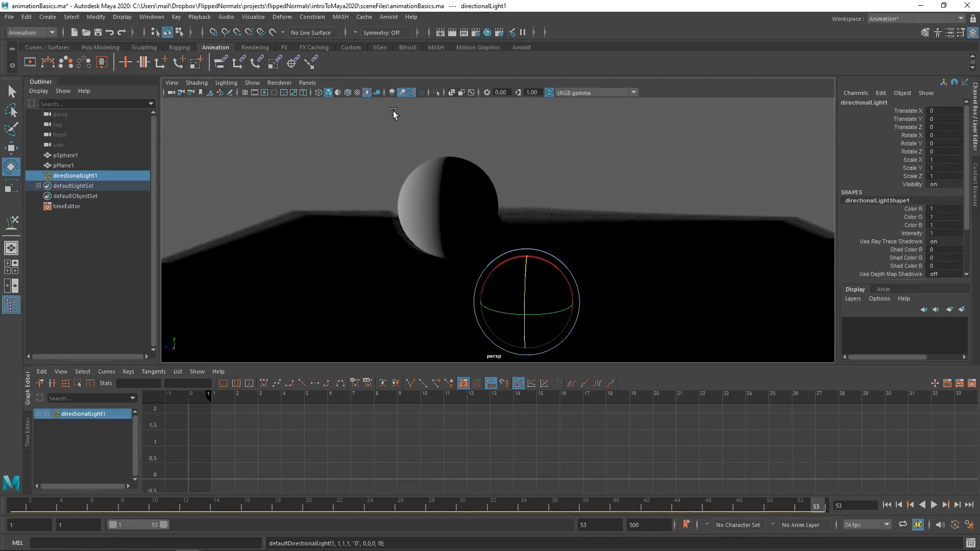
left_click_drag(552, 262, 548, 326)
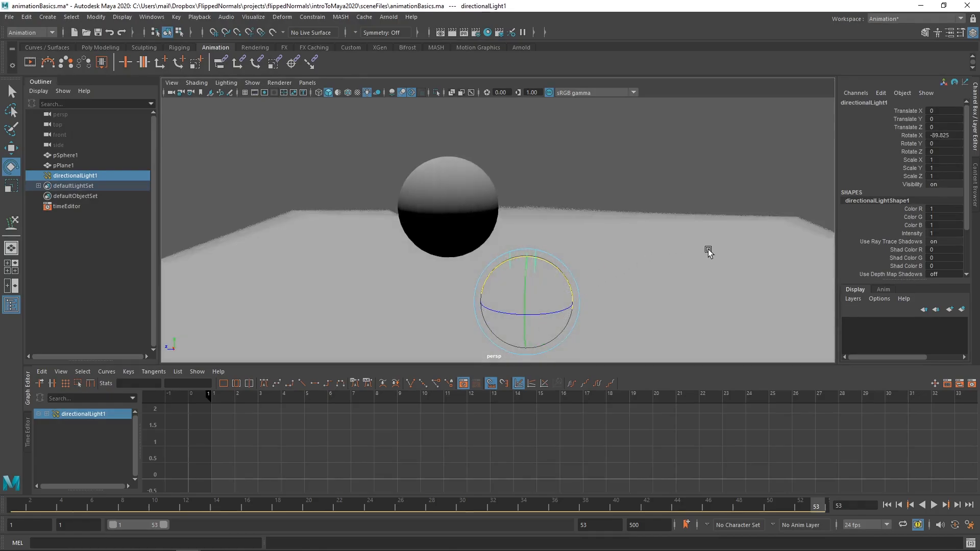
Step: Enable depth map shadows on the directional light and display shadows in the viewport
key("ctrl+a")
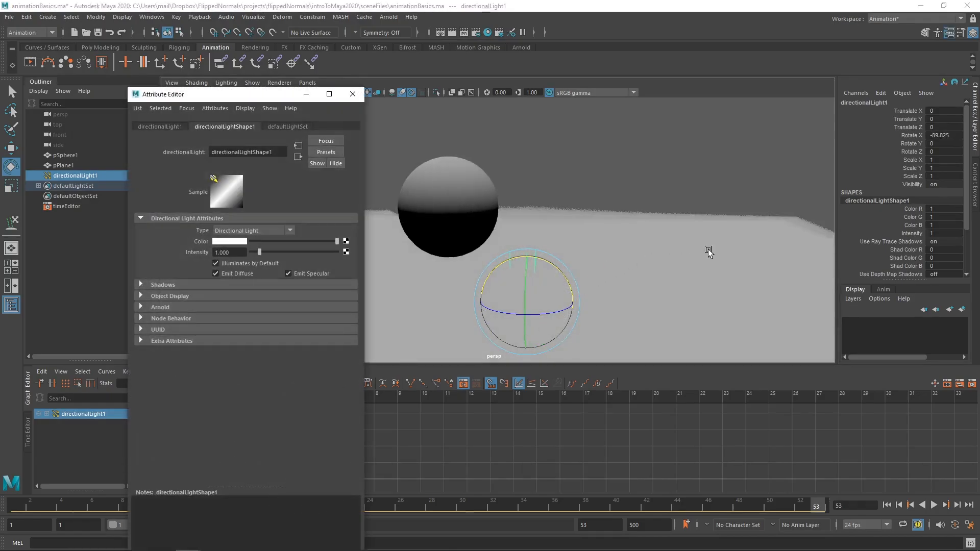
left_click(173, 285)
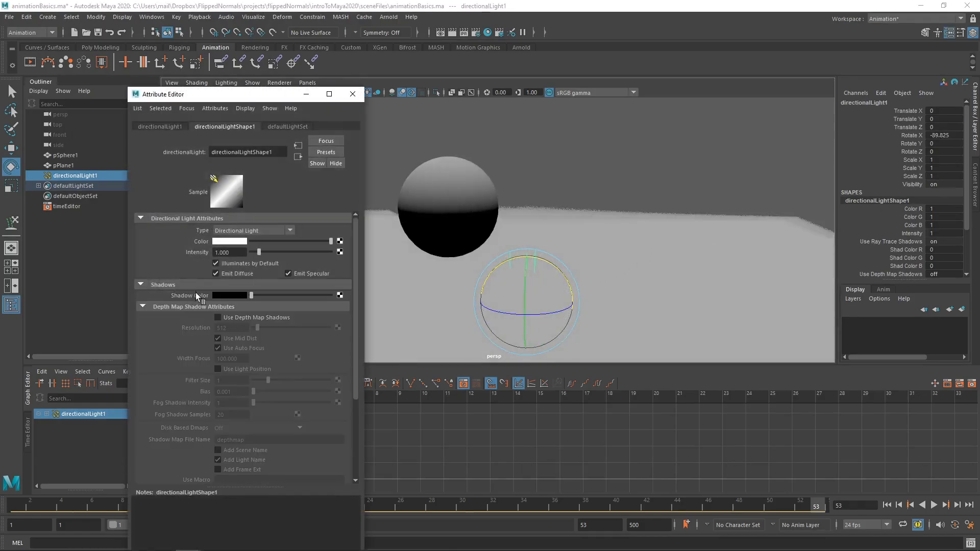
left_click(219, 318)
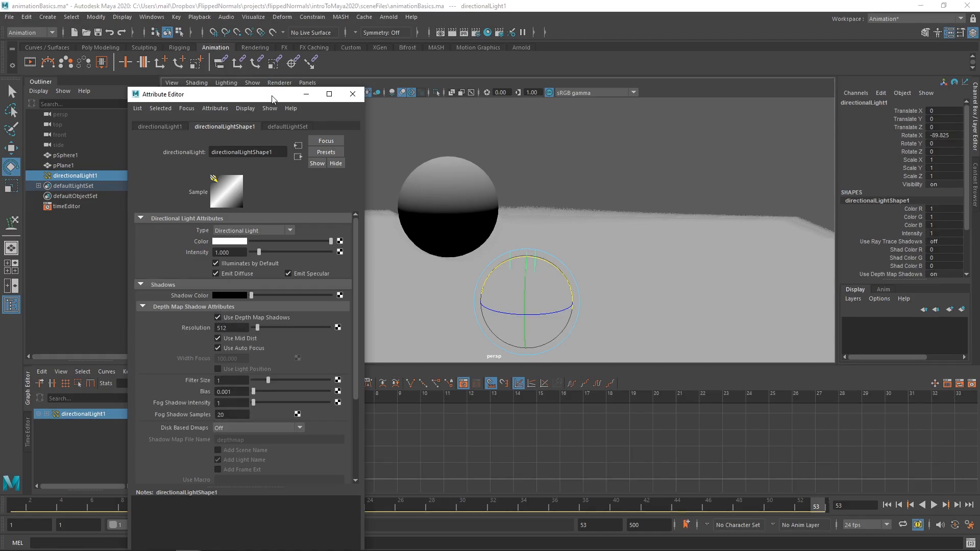
left_click_drag(272, 99, 215, 107)
left_click(392, 93)
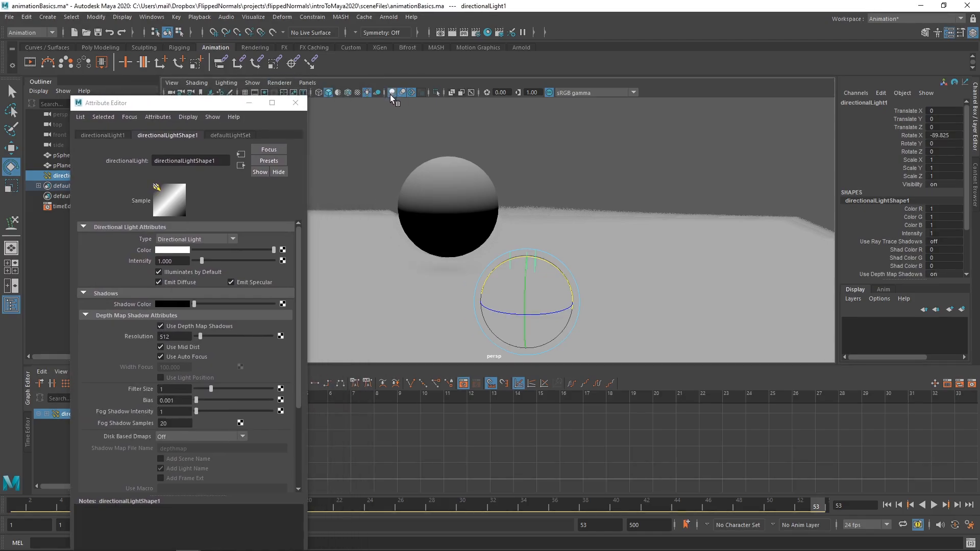
left_click(295, 103)
Step: Rotate the directional light so it lights the sphere's visible side, deselect it and play the animation with shadows
mouse_move(517, 281)
left_mouse_down()
mouse_move(519, 332)
mouse_move(524, 291)
left_mouse_up()
left_click(520, 243)
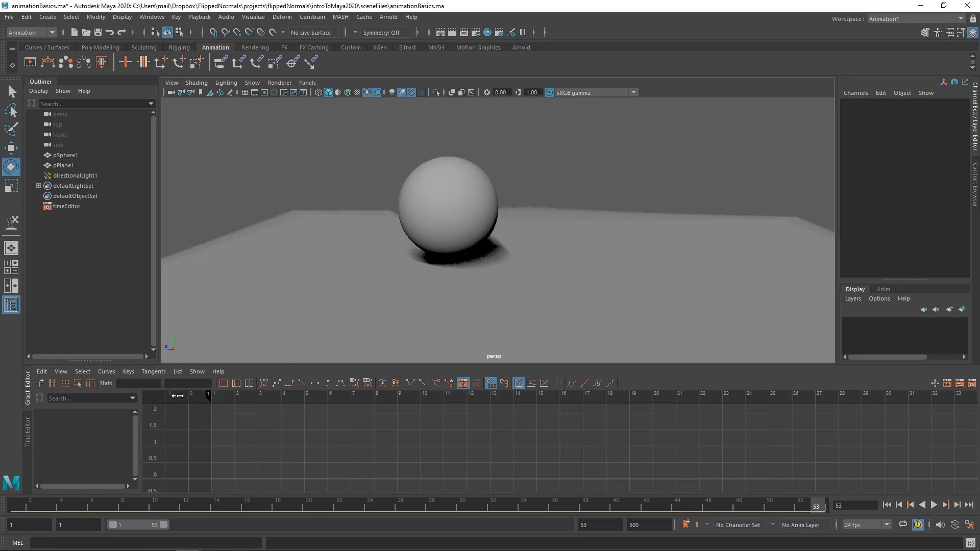
left_click_drag(142, 494, 314, 494)
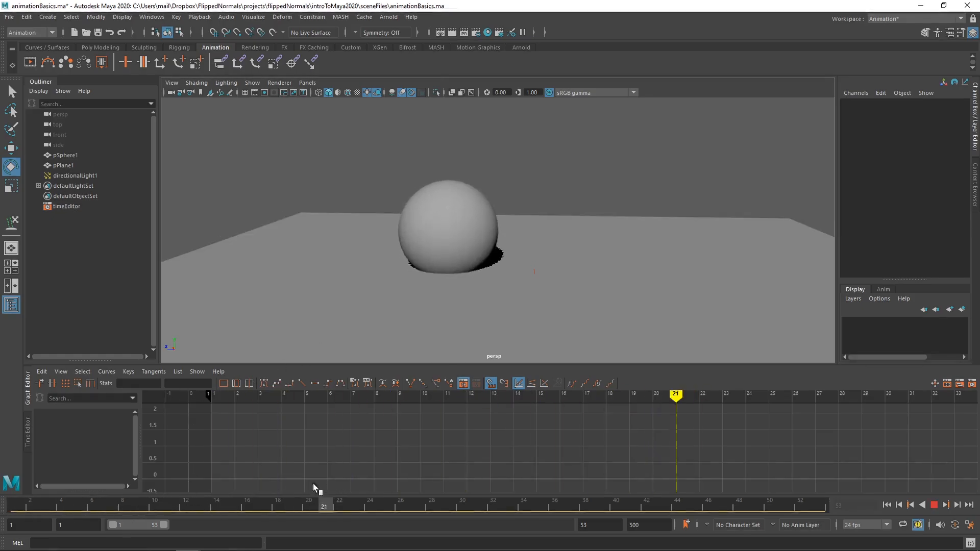
Step: Lower the ground plane to a Translate Y of about -0.636 and deselect it
left_click(421, 320)
key("w")
left_click_drag(532, 231, 528, 293)
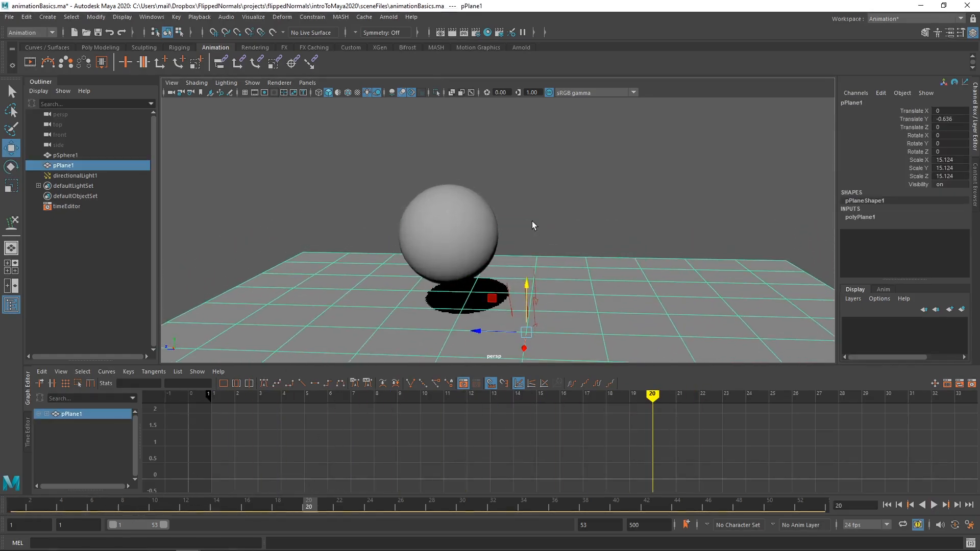
left_click(532, 221)
Step: Return to frame 1, play the bouncing sphere over the lowered ground and stop the playback
left_click_drag(64, 505, 15, 504)
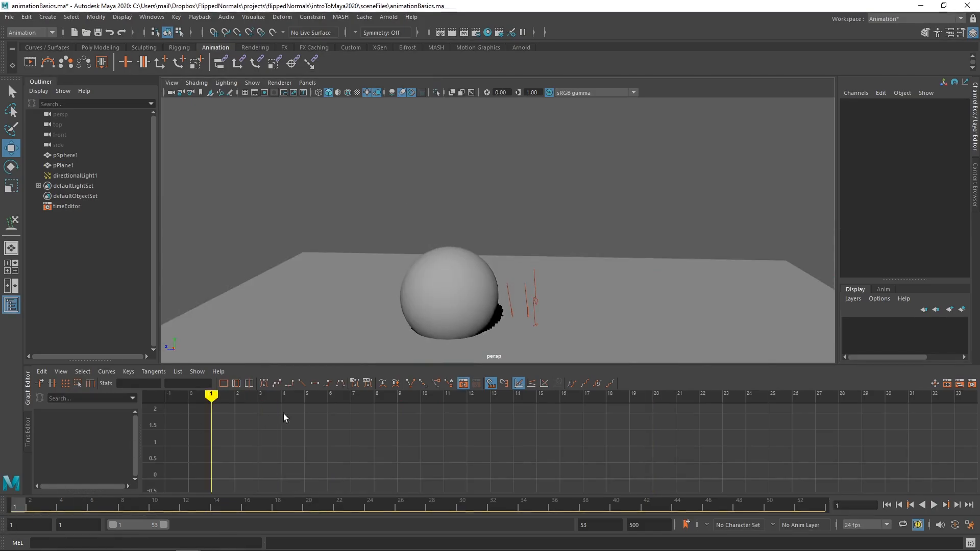
key("alt+v")
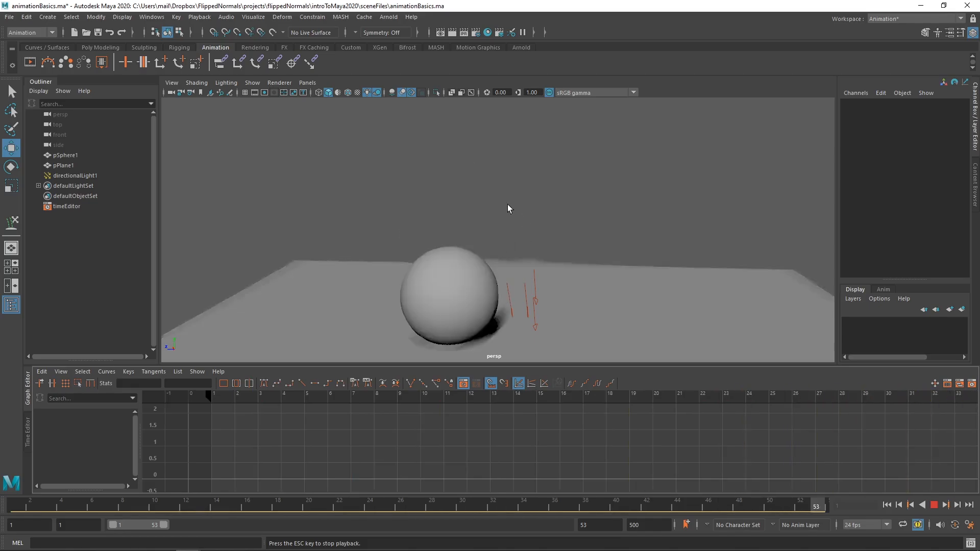
key("Escape")
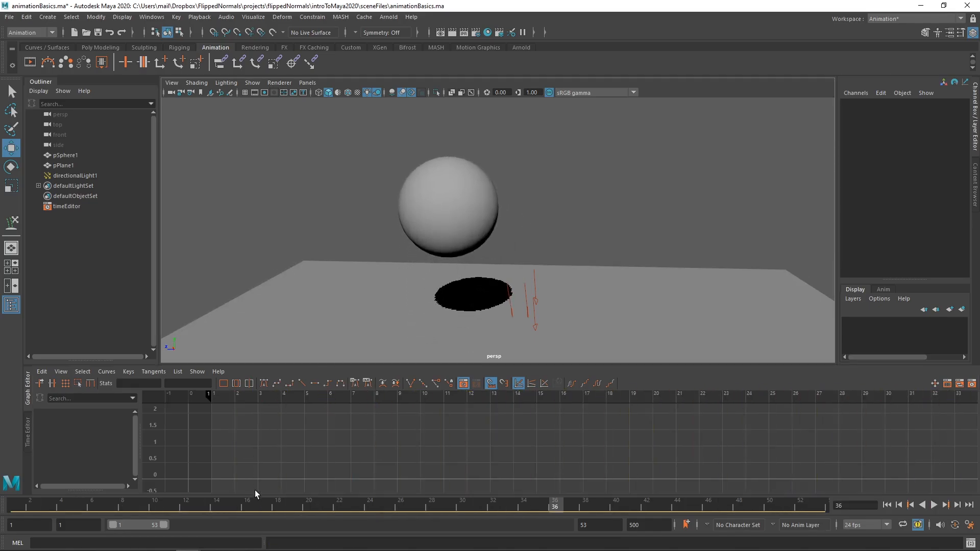
Step: Open the Playblast options, change the format to image and look through the available encodings
right_click(259, 505)
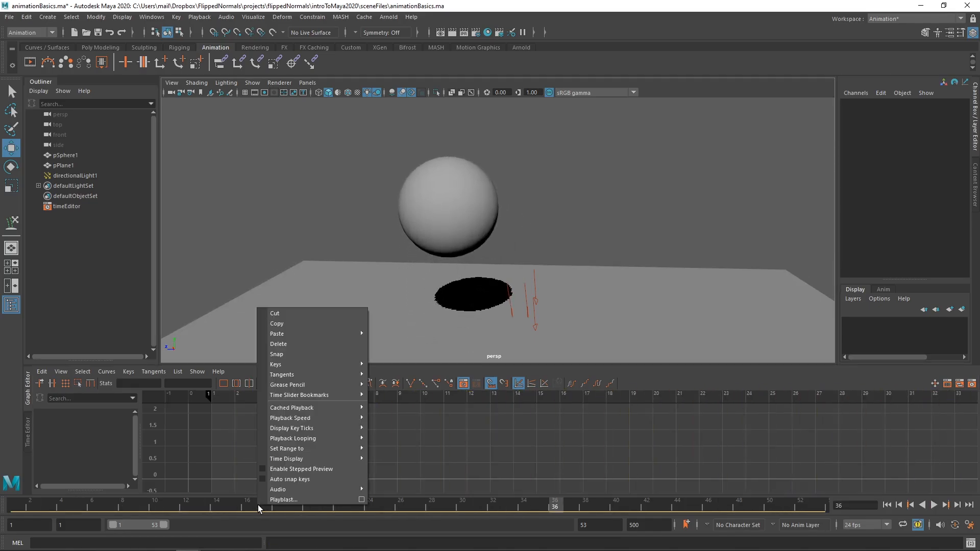
left_click(363, 500)
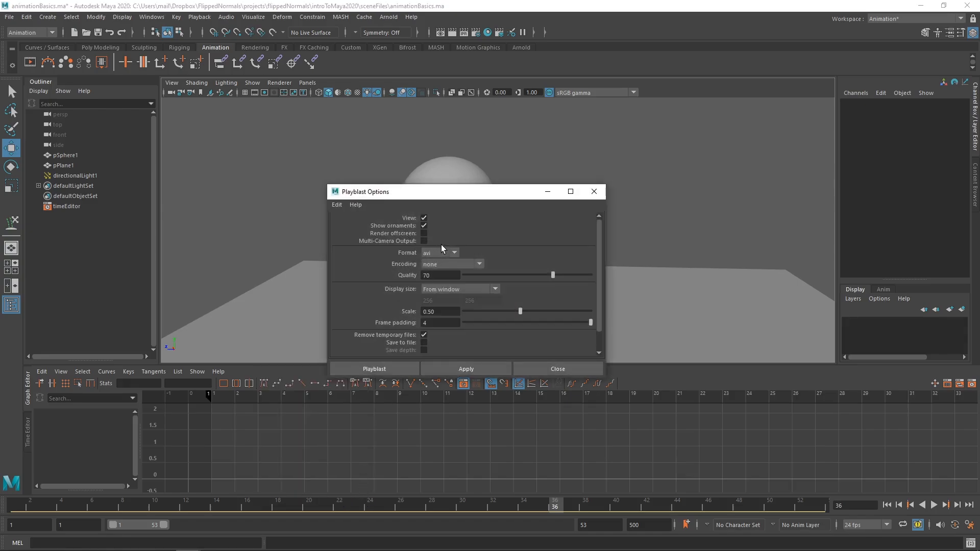
left_click(438, 274)
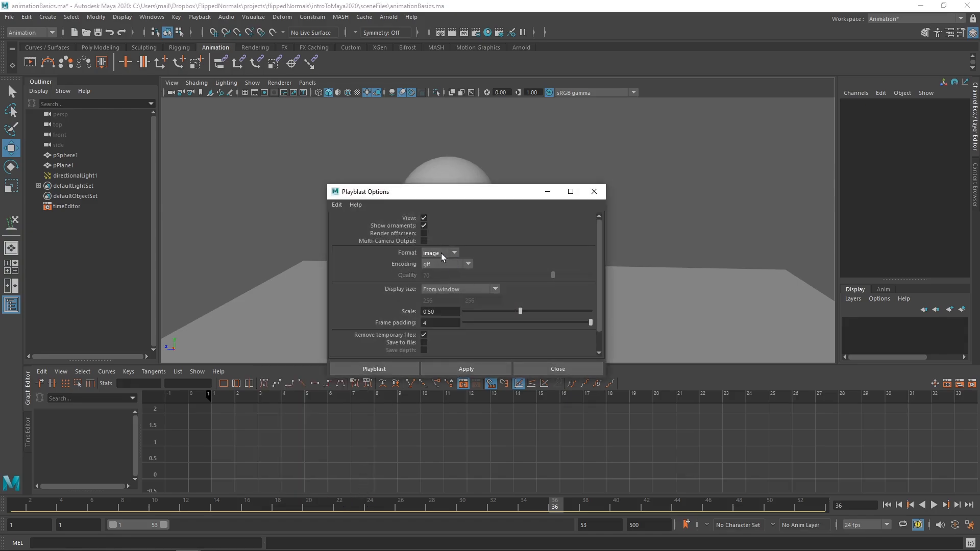
left_click(442, 264)
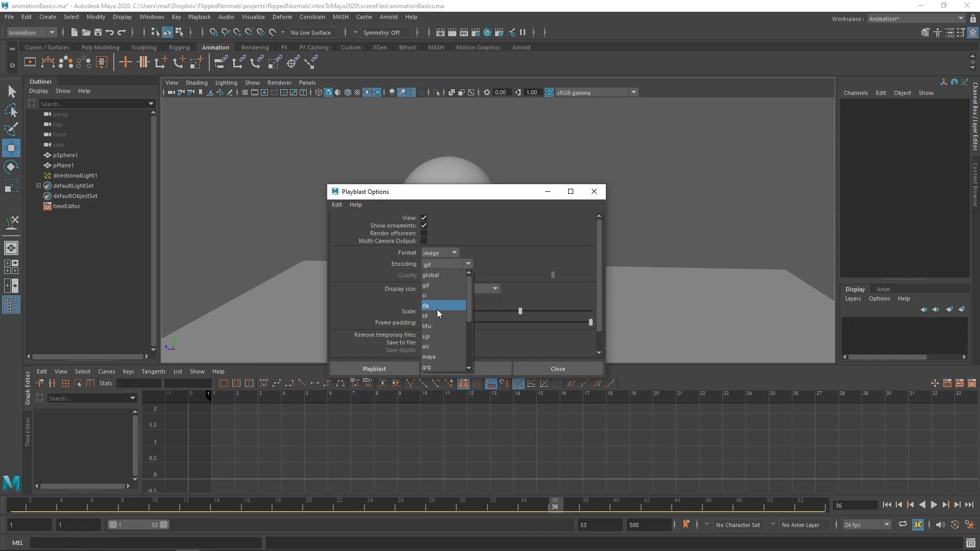
left_click_drag(470, 294, 470, 330)
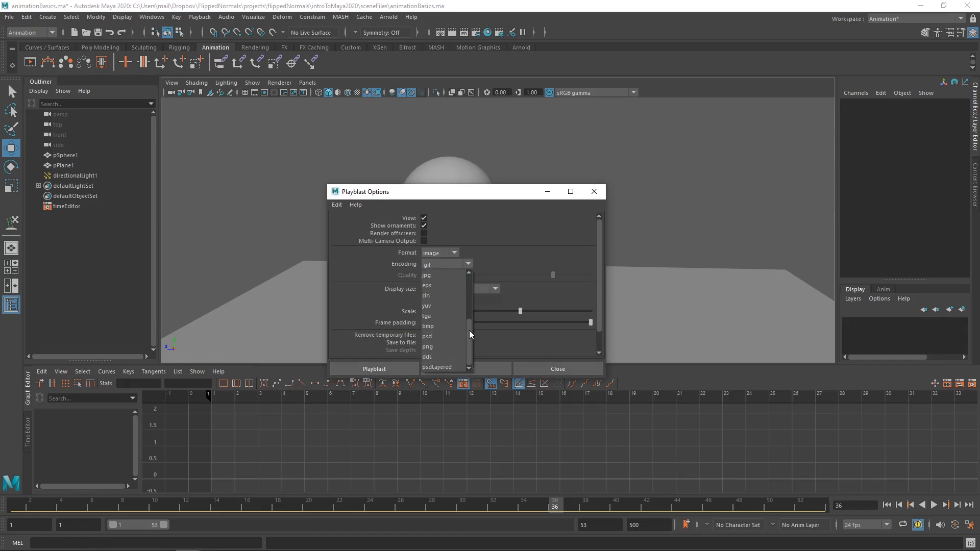
scroll(456, 320, "up", 3)
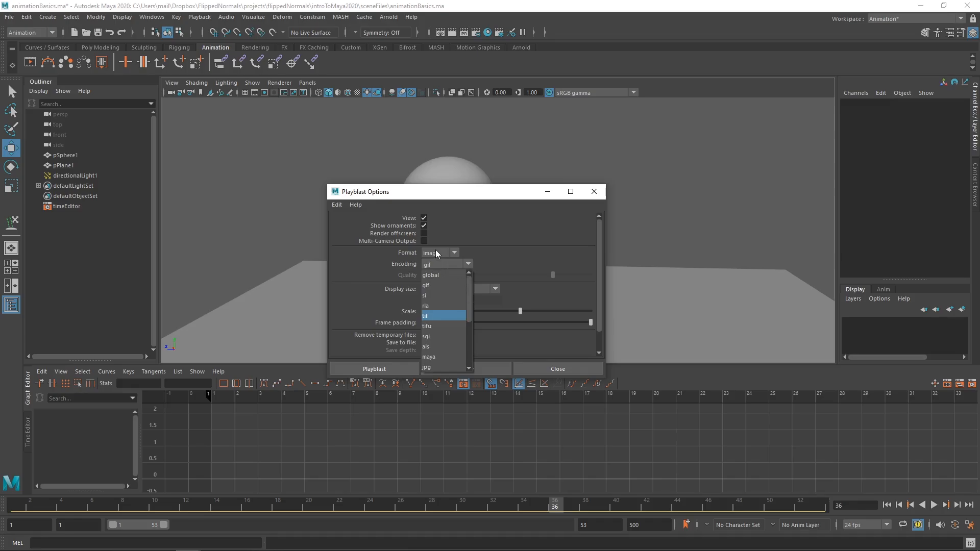
Step: Set the playblast format to avi and the scale to 1.00, and create the playblast
left_click(436, 250)
left_click(436, 265)
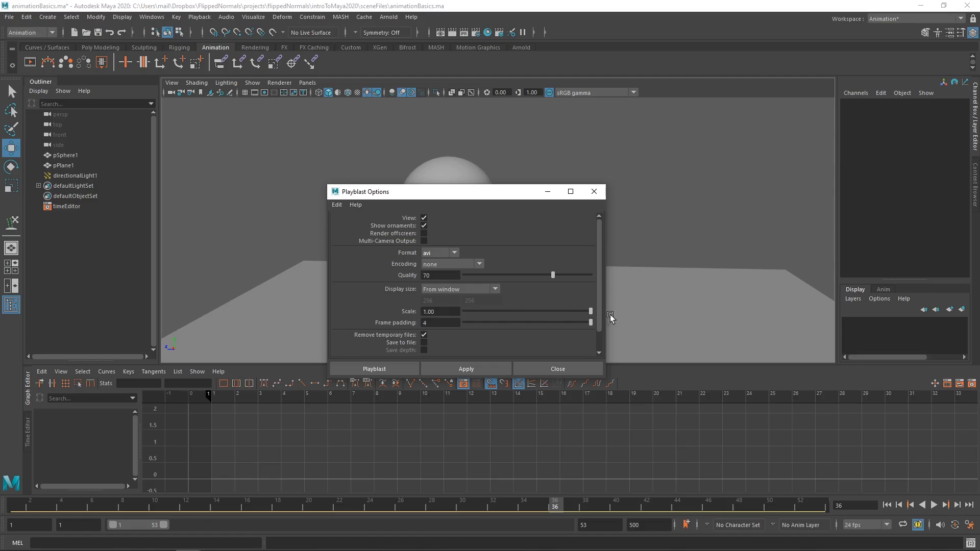
left_click(456, 368)
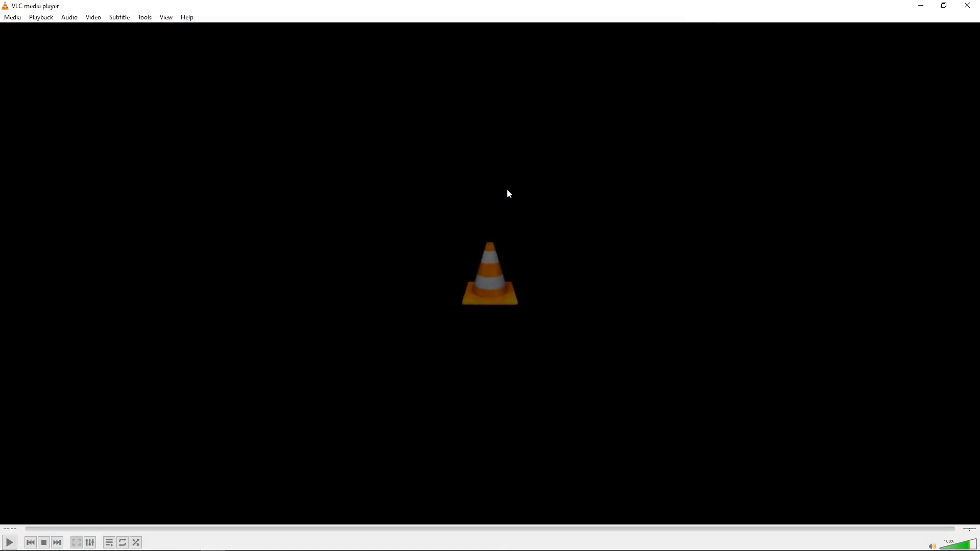
Step: Switch back to Maya and examine the playblast file's path in the command result line
key("alt+Tab")
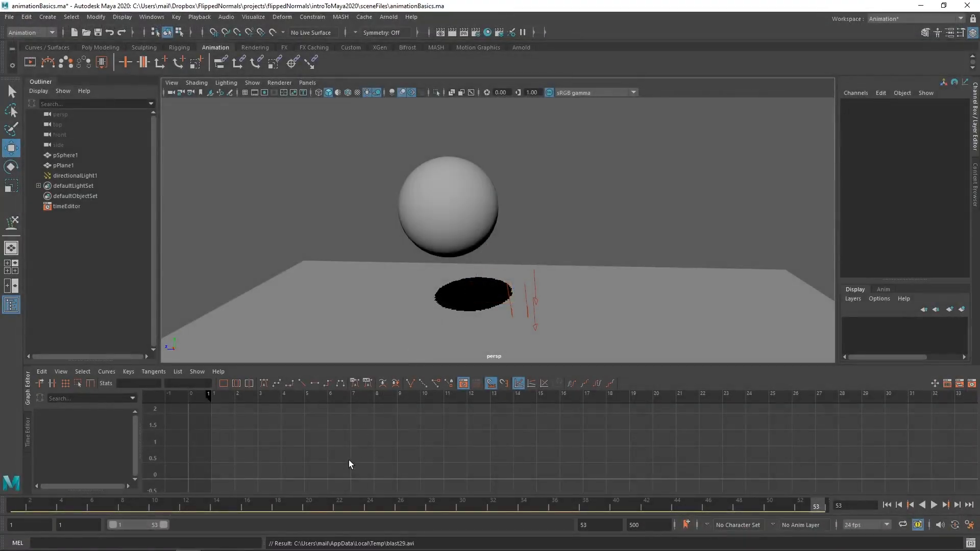
left_click_drag(419, 542, 298, 549)
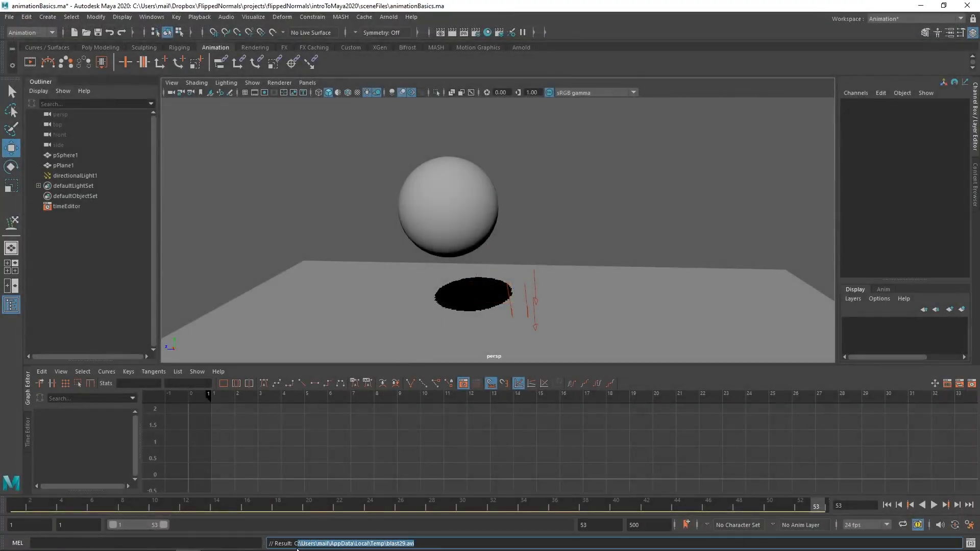
left_click(358, 546)
left_click_drag(356, 546, 423, 545)
left_click(422, 545)
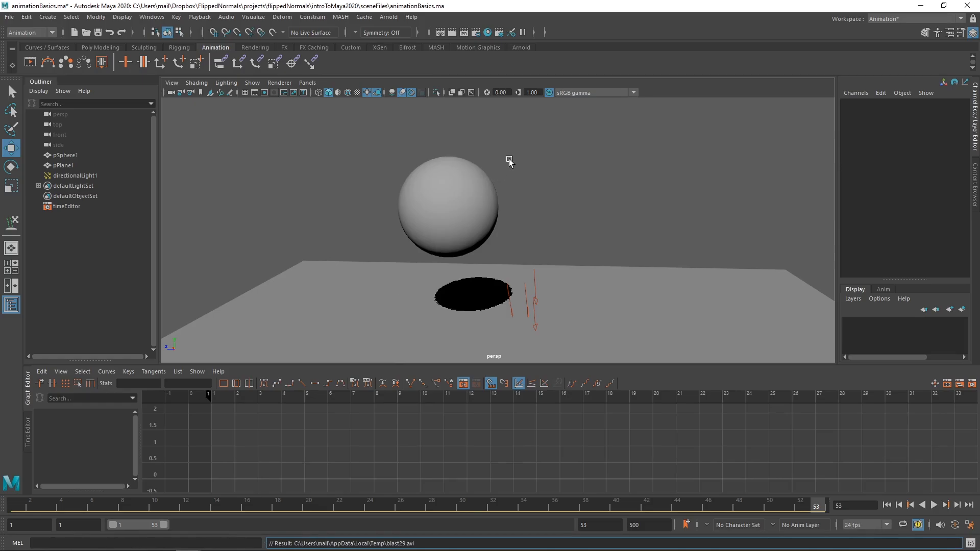
left_click(536, 177)
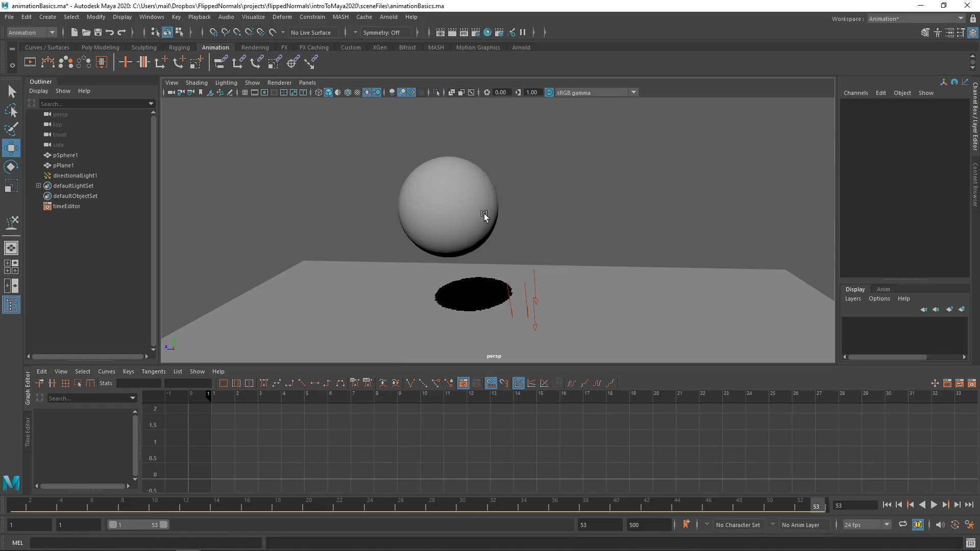